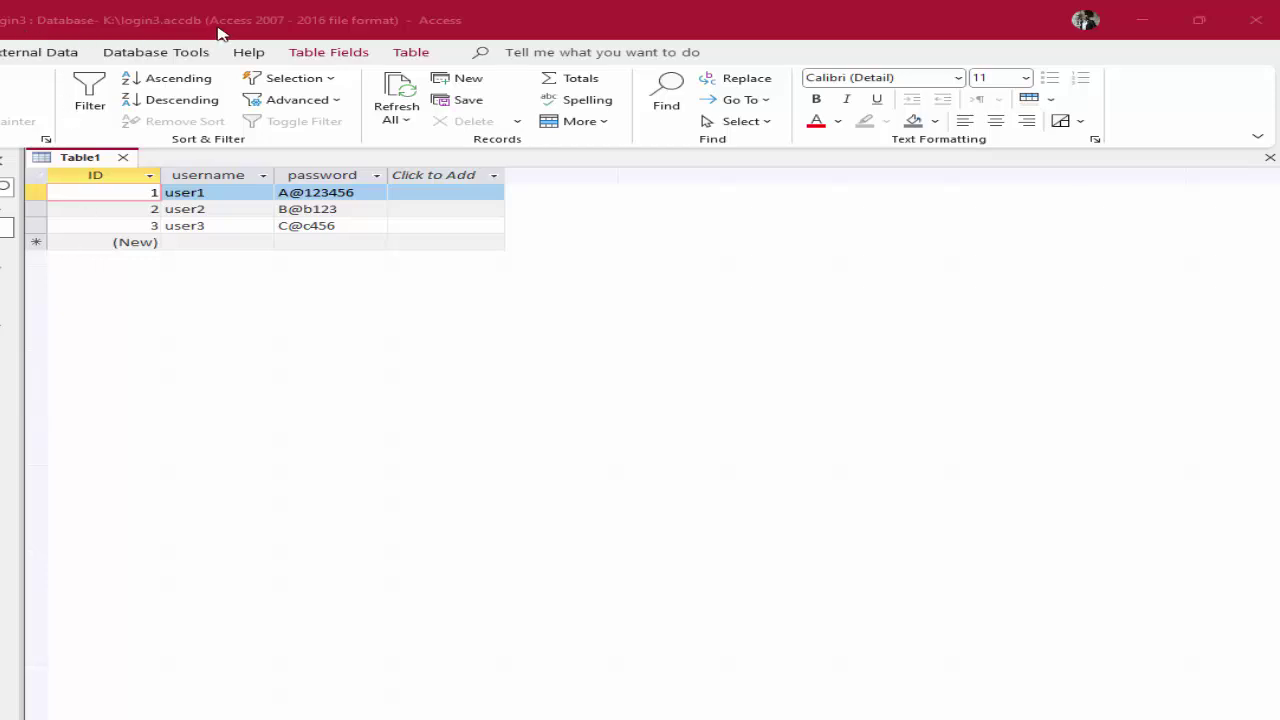
# Minimize Access and open the VBA editor for login_access_Excel.xlsm from Excel's Developer ribbon.
pyautogui.click(1148, 24)
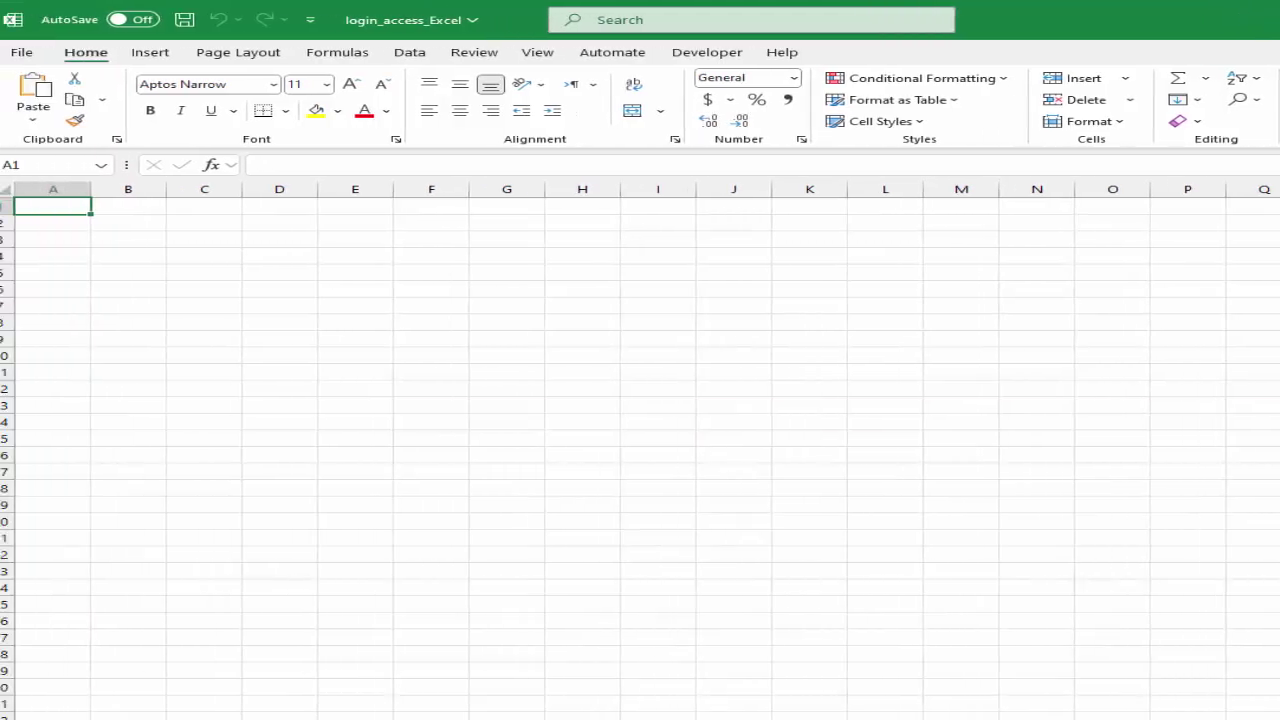
pyautogui.click(731, 57)
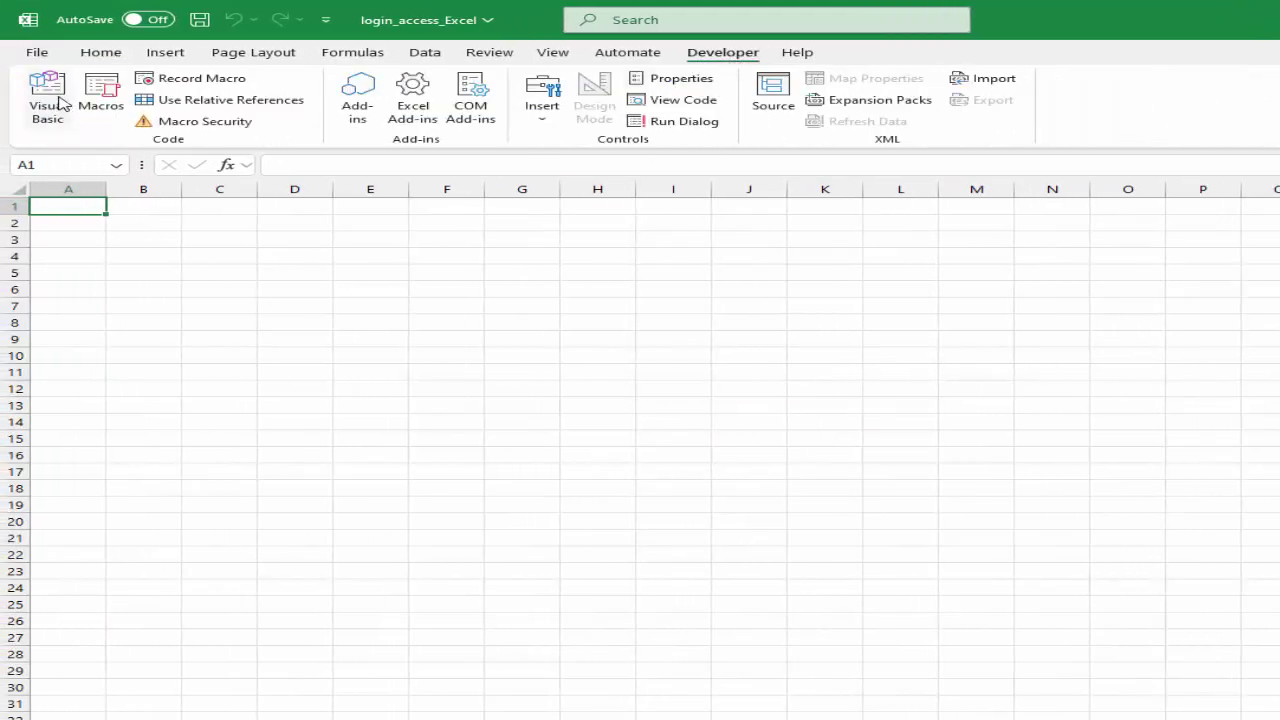
pyautogui.click(50, 100)
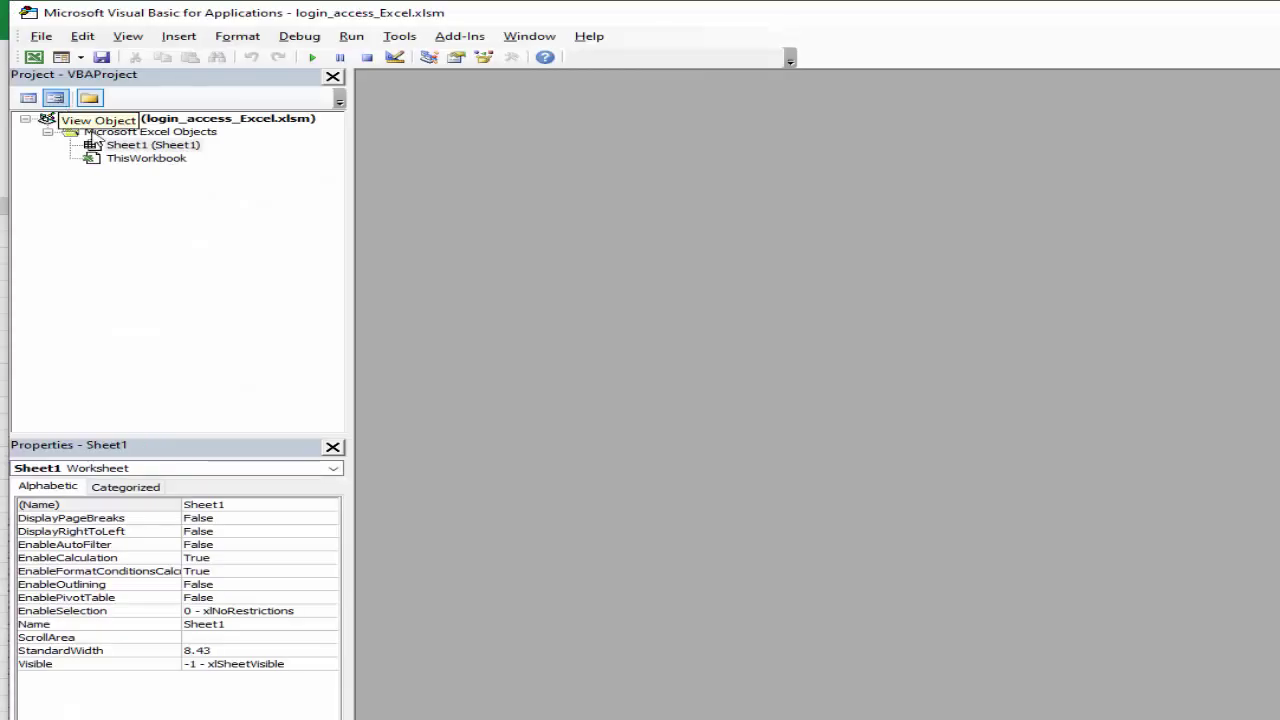
# Insert a new UserForm1 and drag its corner to enlarge it.
pyautogui.click(179, 37)
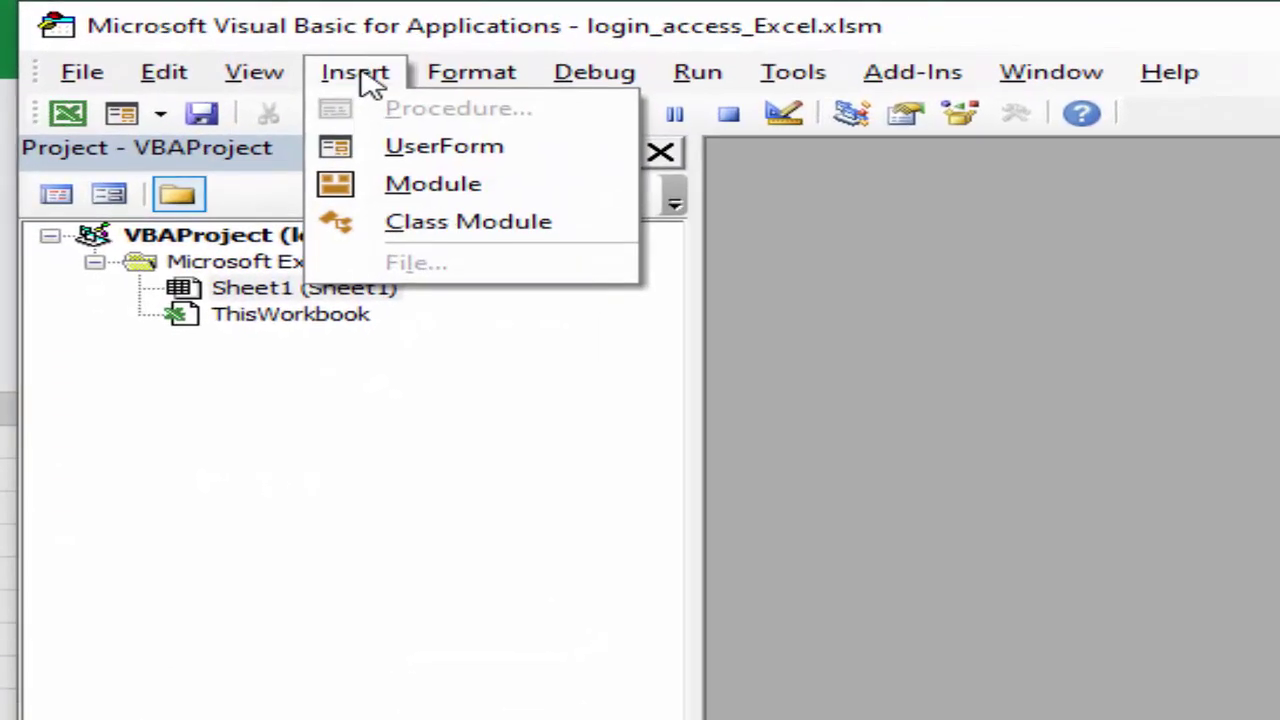
pyautogui.click(428, 150)
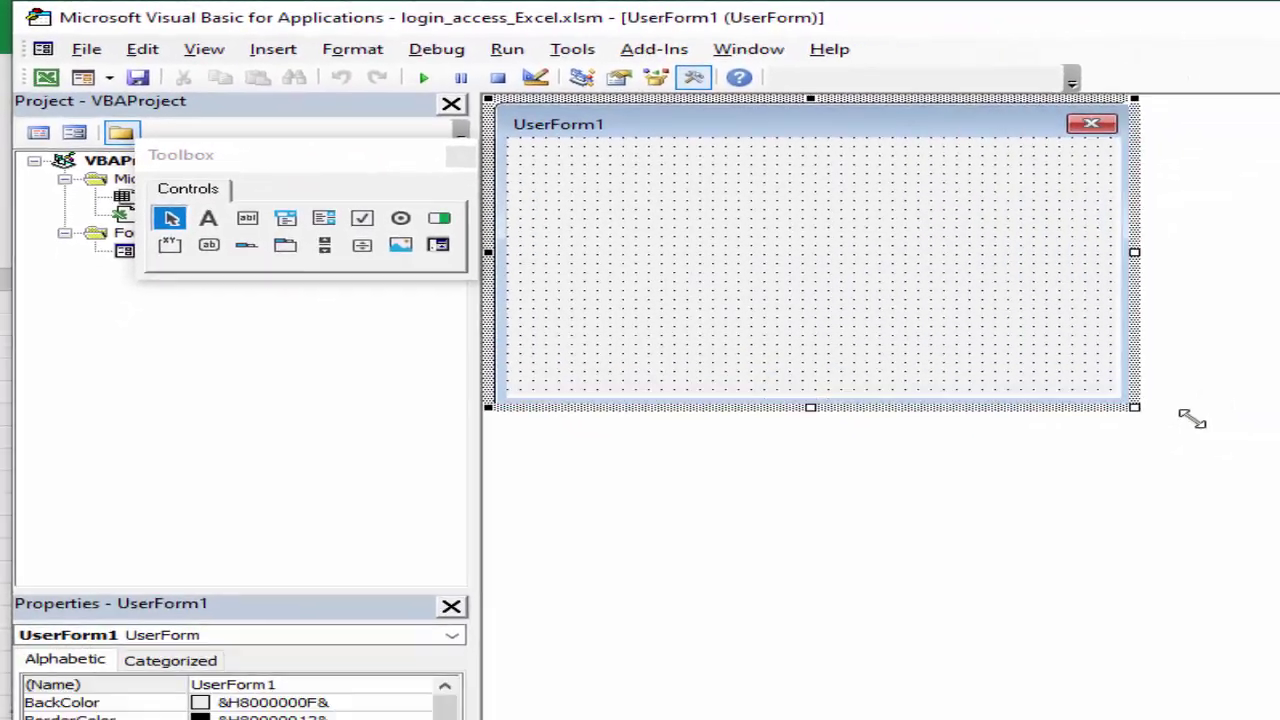
pyautogui.moveTo(1192, 420); pyautogui.dragTo(1217, 498)
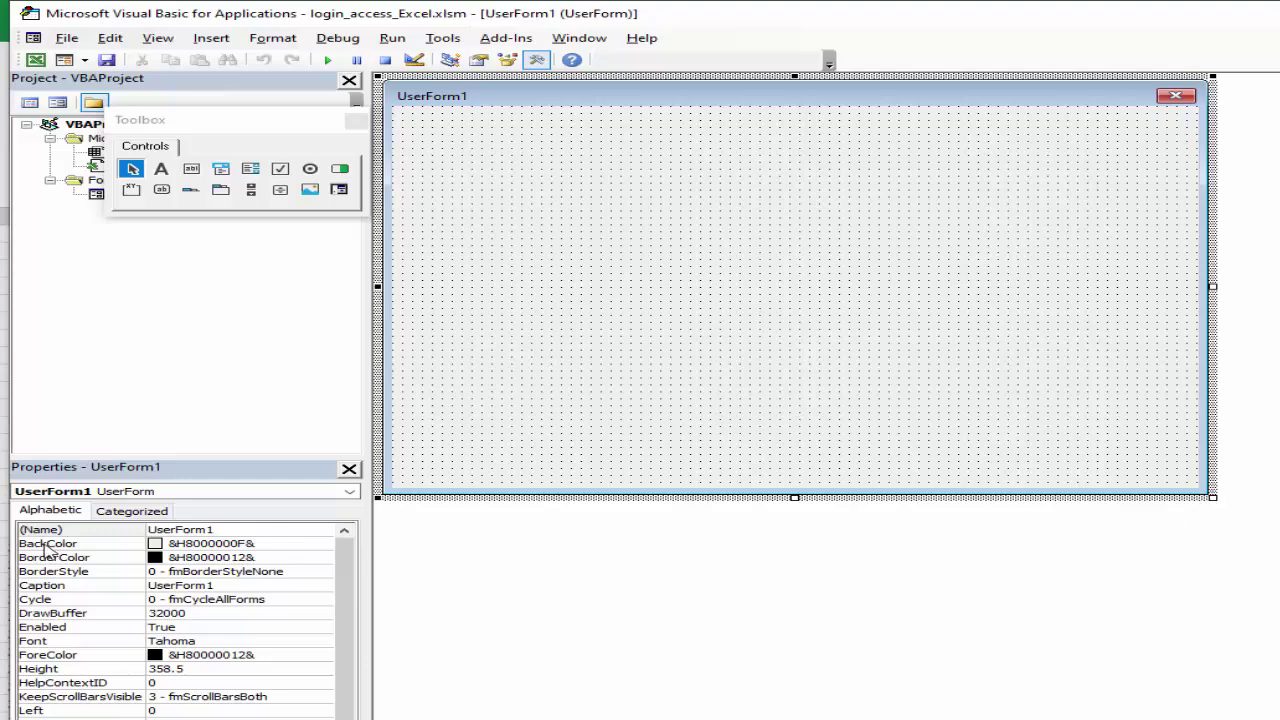
# Set the form's BackColor to the lavender palette swatch (&H00FFC0C0&).
pyautogui.click(330, 545)
pyautogui.click(323, 544)
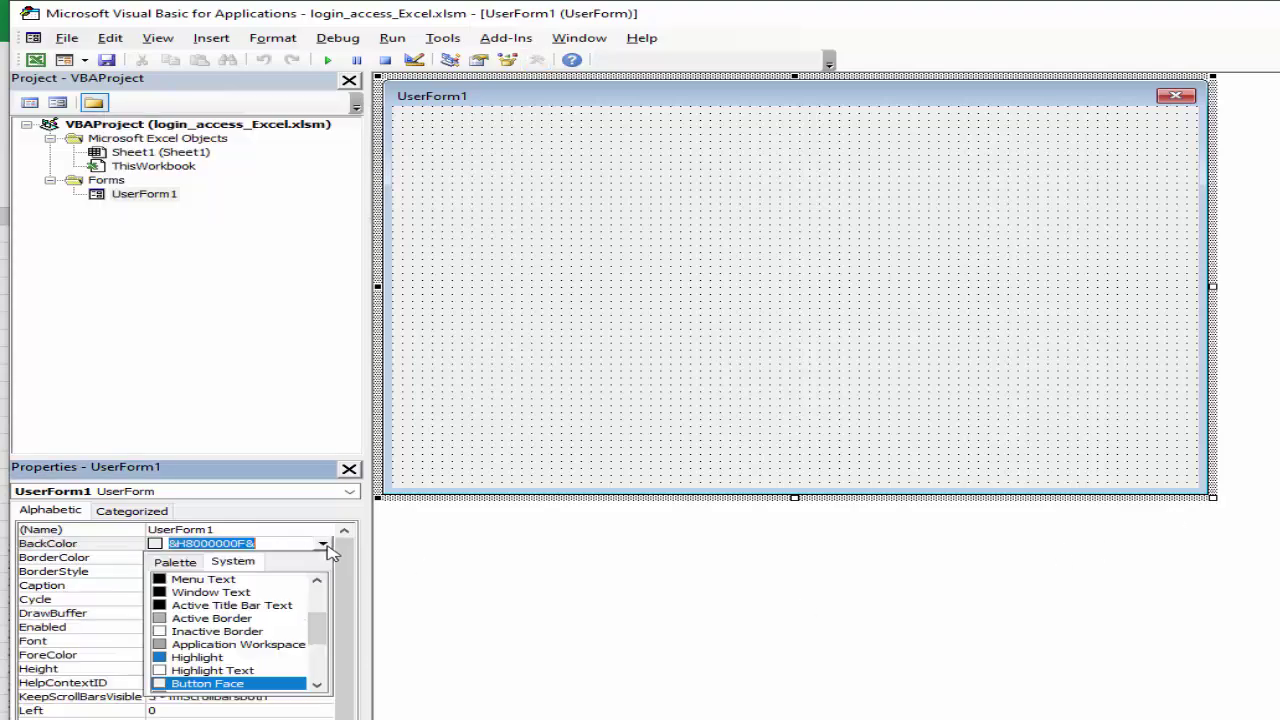
pyautogui.click(175, 562)
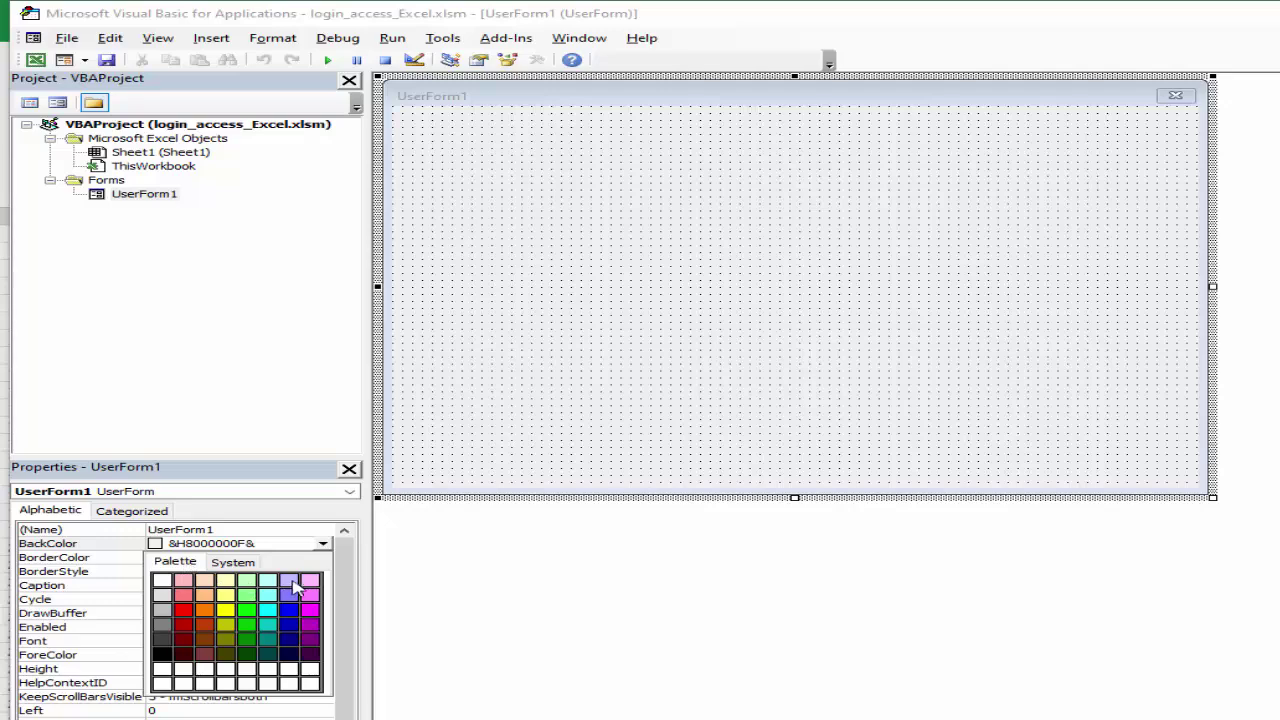
pyautogui.click(291, 581)
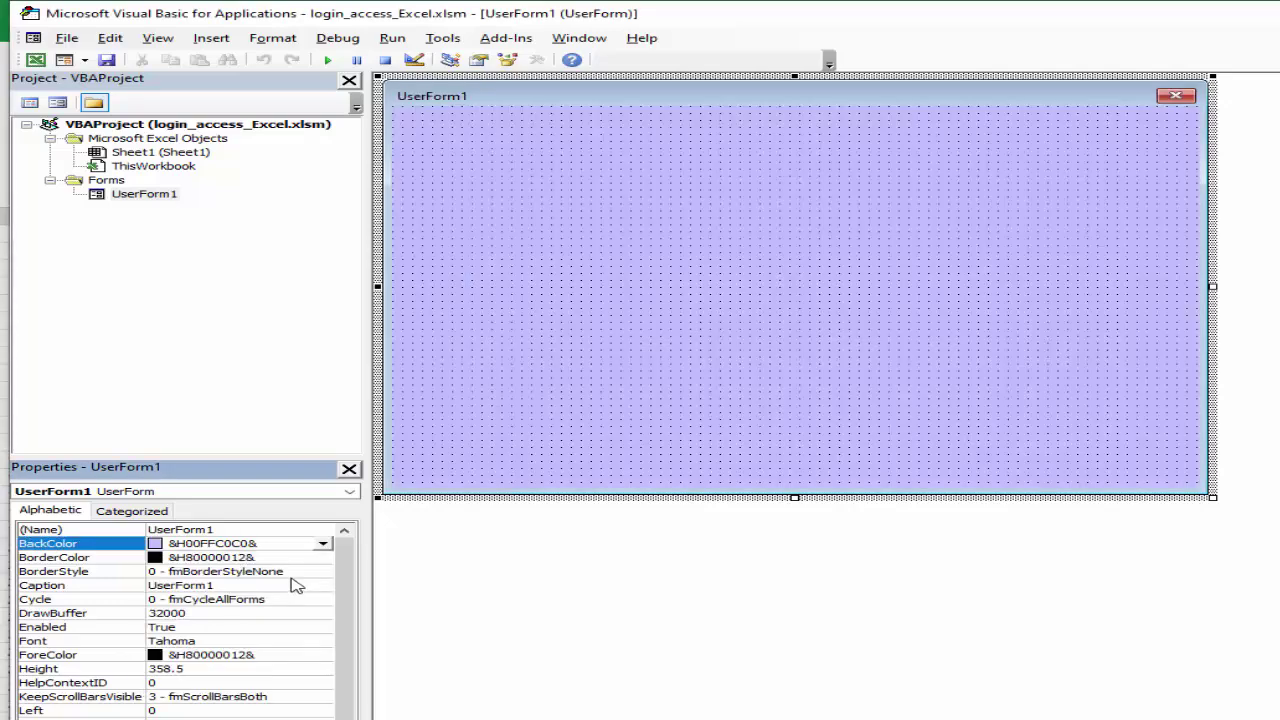
pyautogui.click(818, 290)
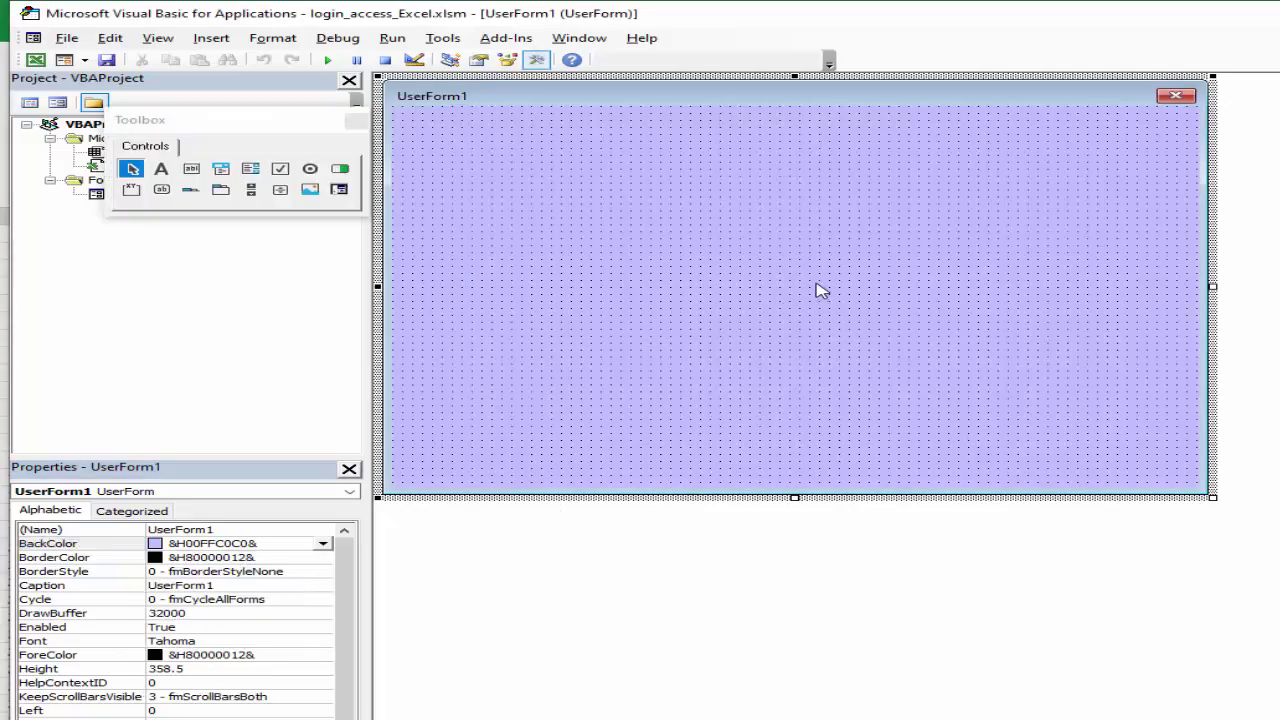
# Draw an Image control near the form's top centre and load the m1 silhouette picture.
pyautogui.click(312, 192)
pyautogui.moveTo(847, 154); pyautogui.dragTo(697, 236)
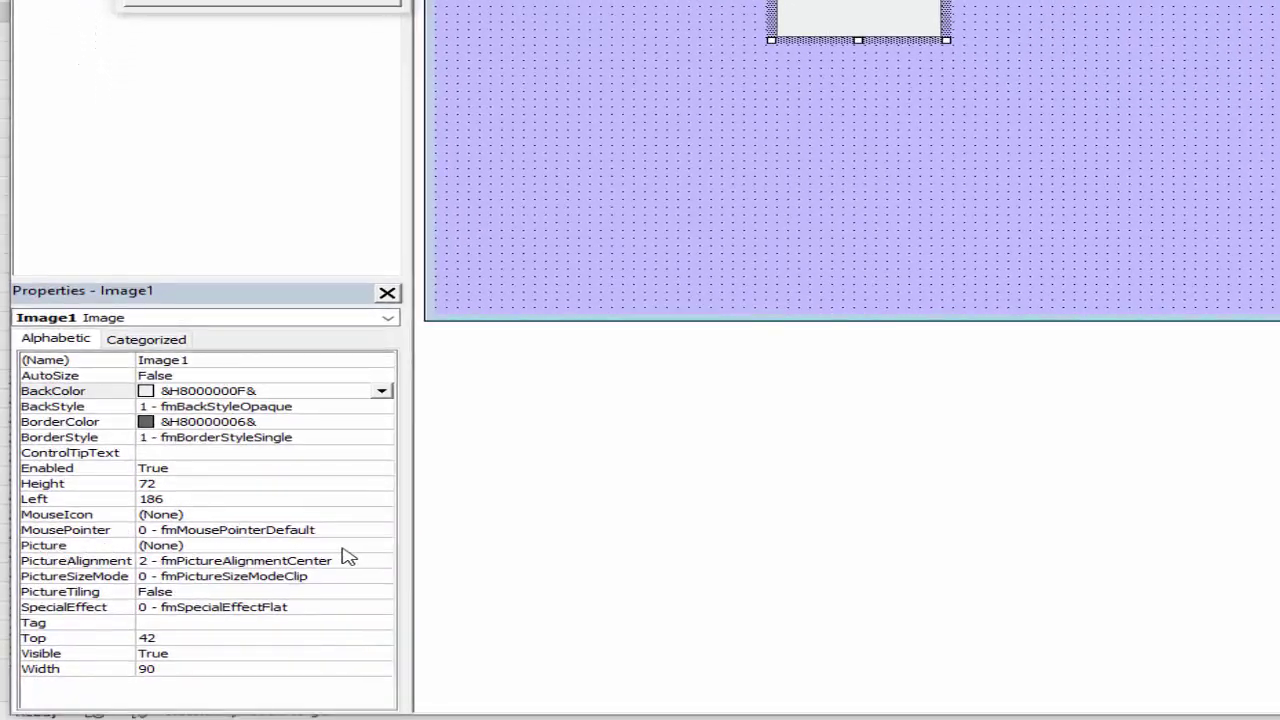
pyautogui.click(383, 550)
pyautogui.click(384, 548)
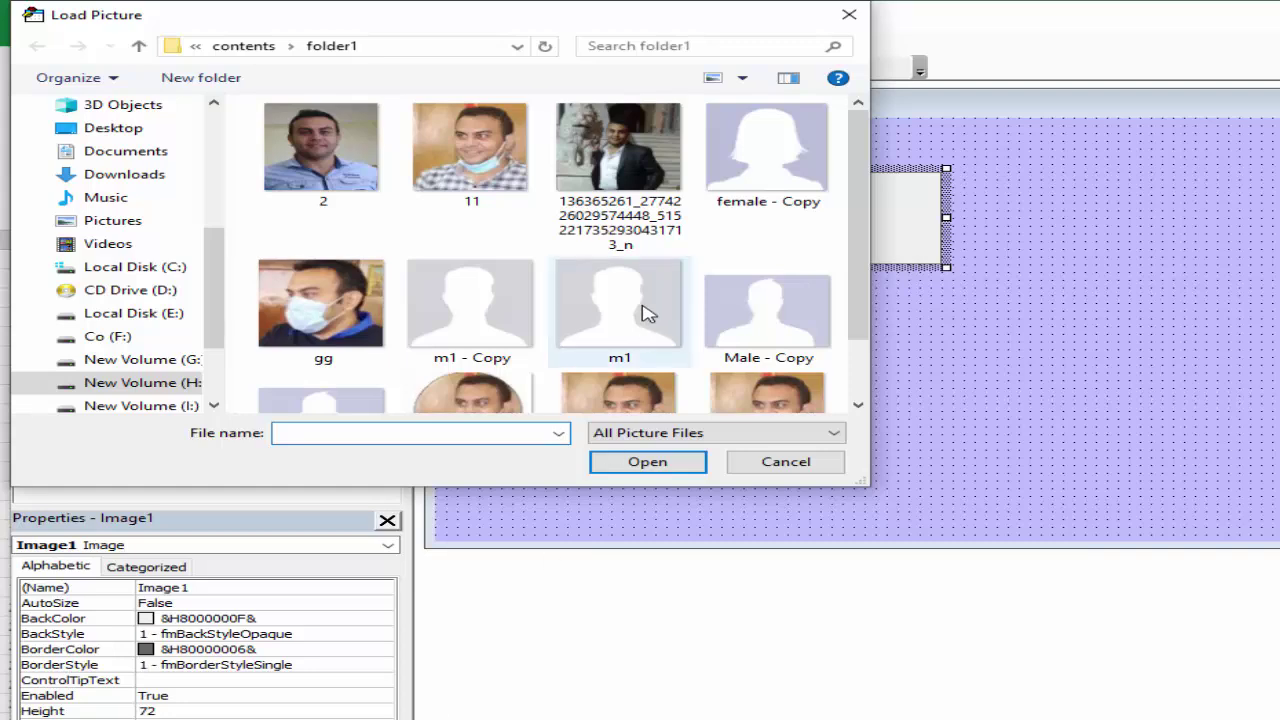
pyautogui.click(640, 315)
pyautogui.click(647, 463)
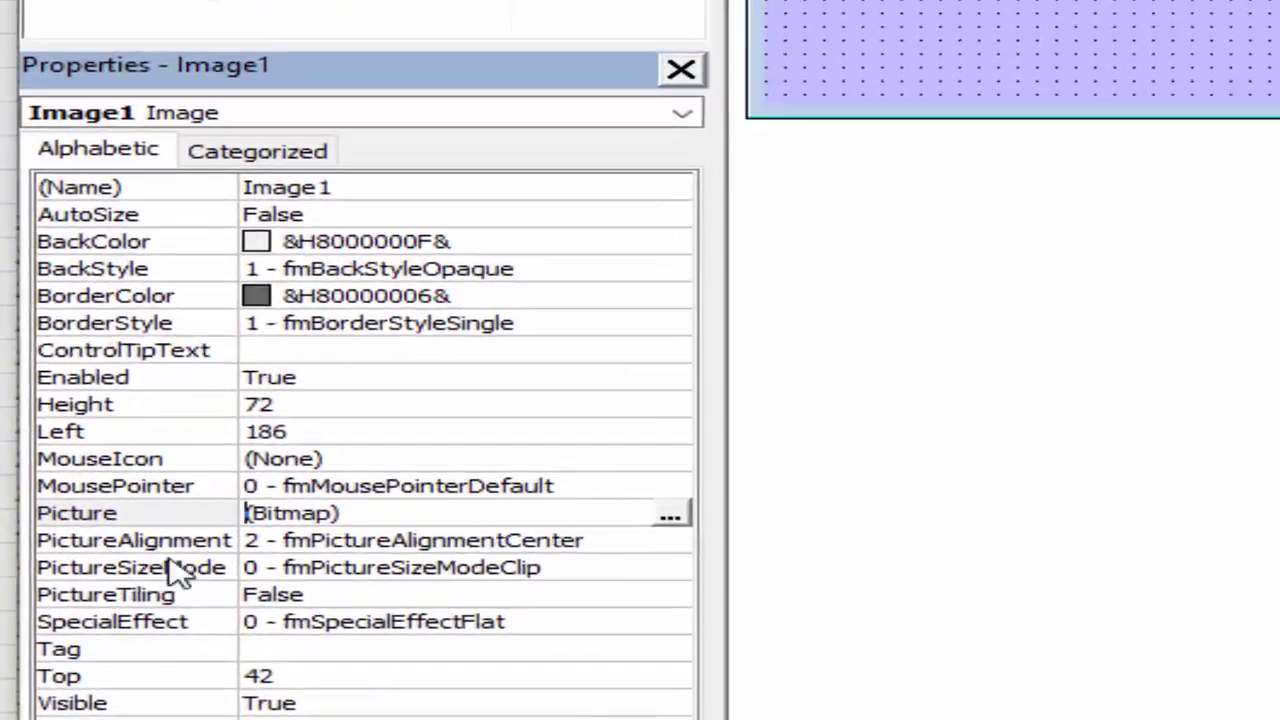
# Set the image's PictureSizeMode to Stretch so the picture fills the frame.
pyautogui.click(668, 570)
pyautogui.click(672, 570)
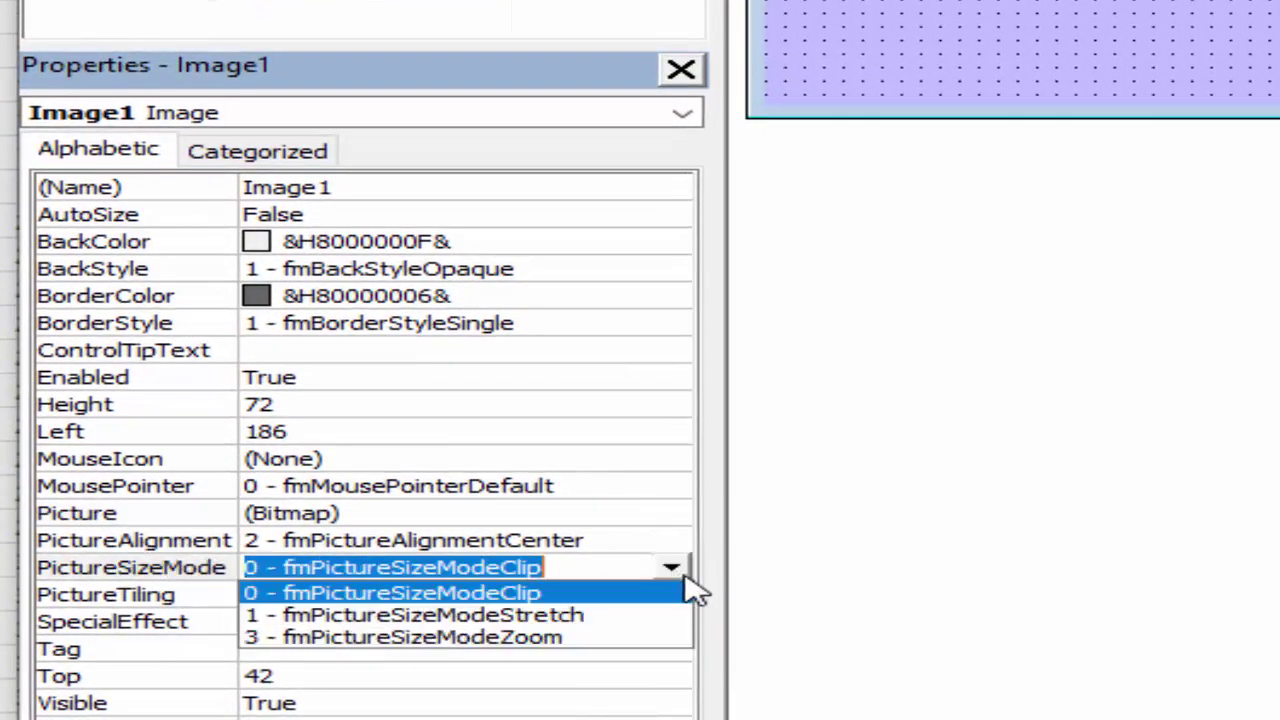
pyautogui.click(572, 617)
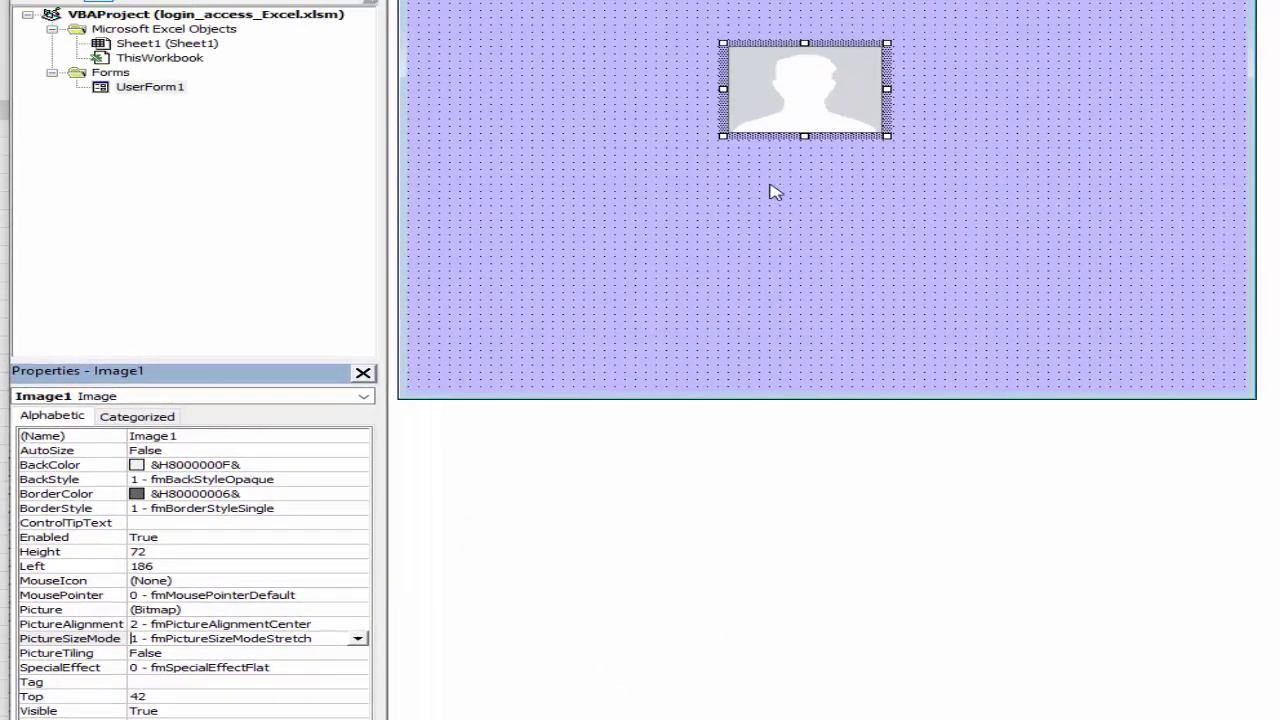
pyautogui.click(758, 195)
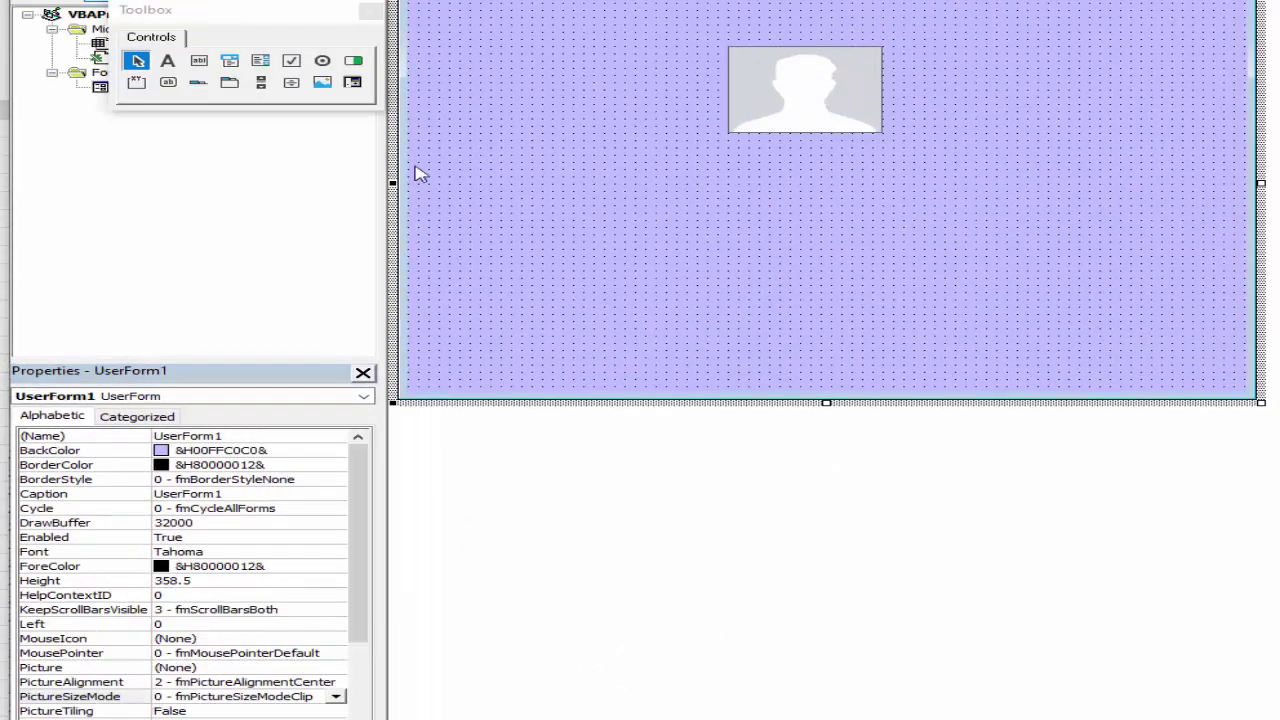
# Draw a label captioned 'Username' with a bold 14 pt Tahoma font.
pyautogui.click(168, 61)
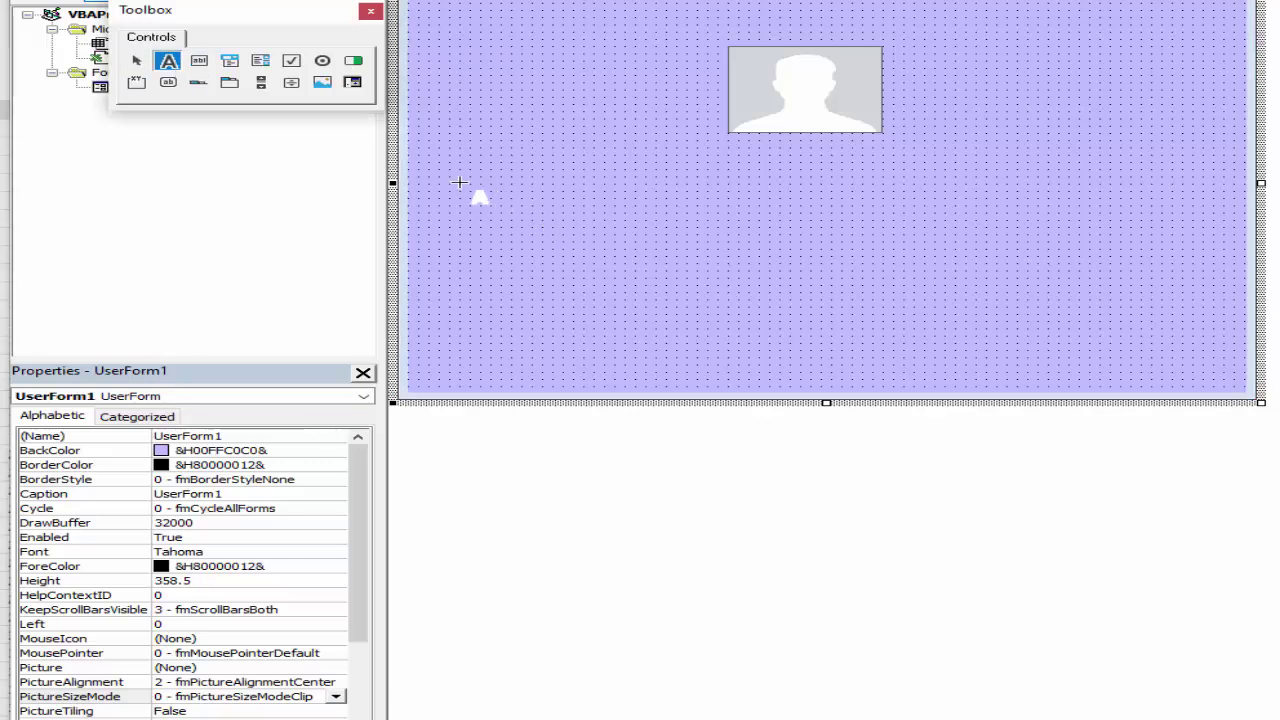
pyautogui.moveTo(451, 171); pyautogui.dragTo(603, 200)
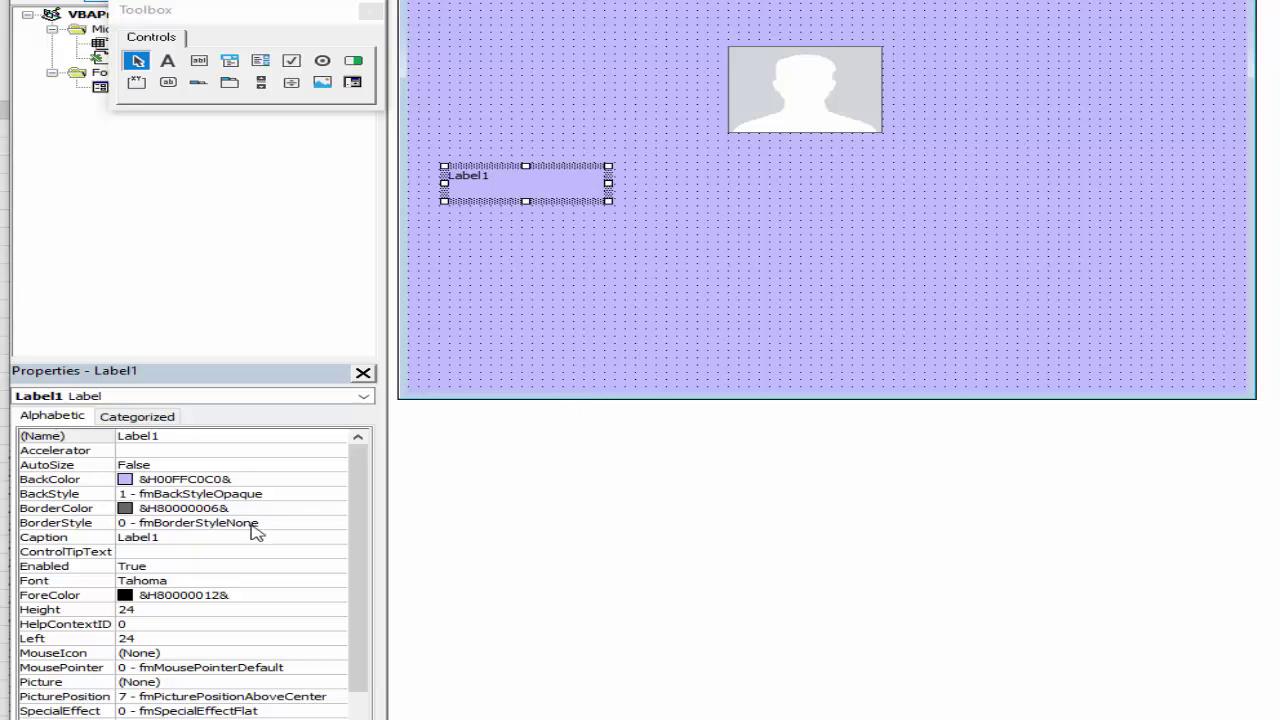
pyautogui.click(176, 543)
pyautogui.moveTo(176, 543); pyautogui.dragTo(113, 538)
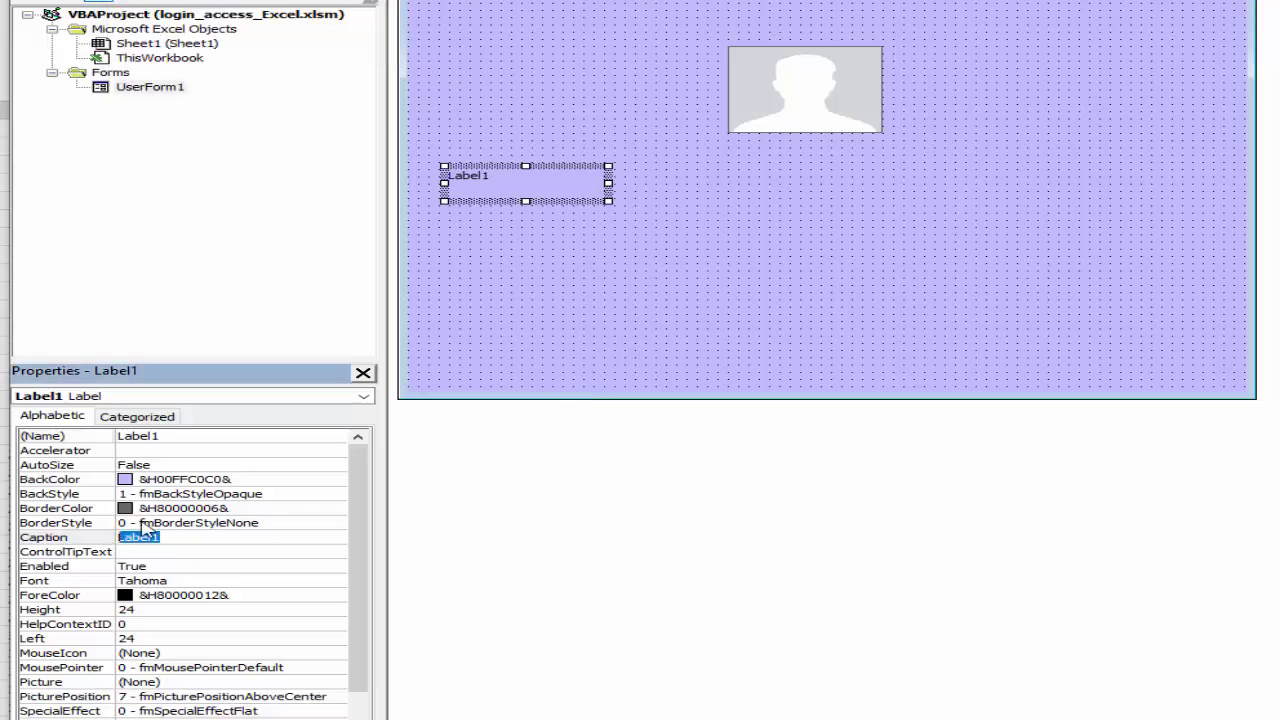
pyautogui.write('User')
pyautogui.write('Name')
pyautogui.click(337, 584)
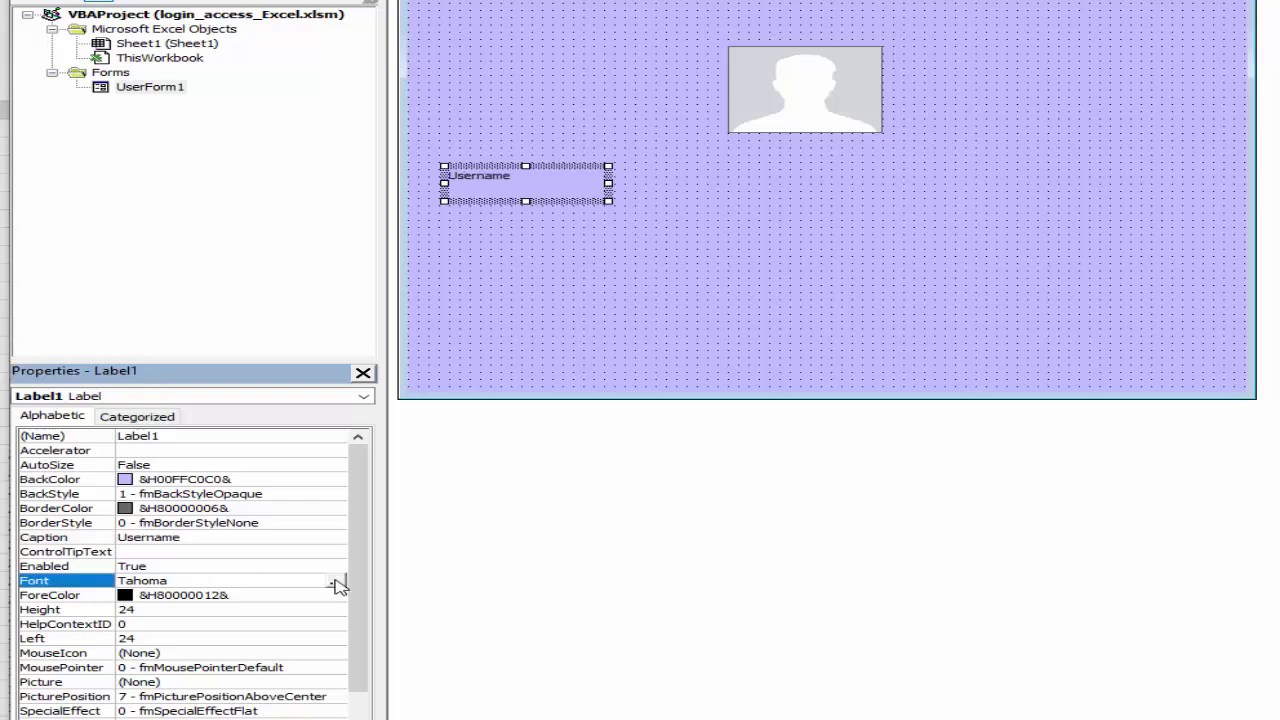
pyautogui.click(336, 581)
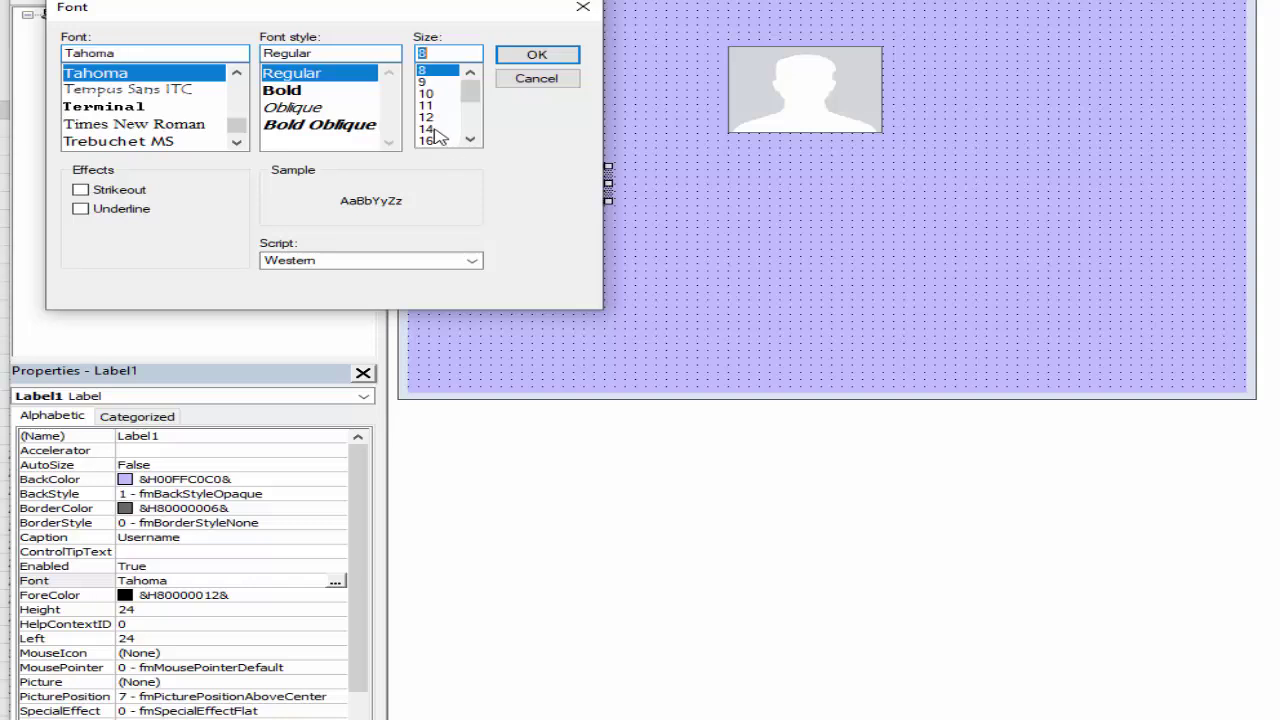
pyautogui.click(432, 129)
pyautogui.click(290, 90)
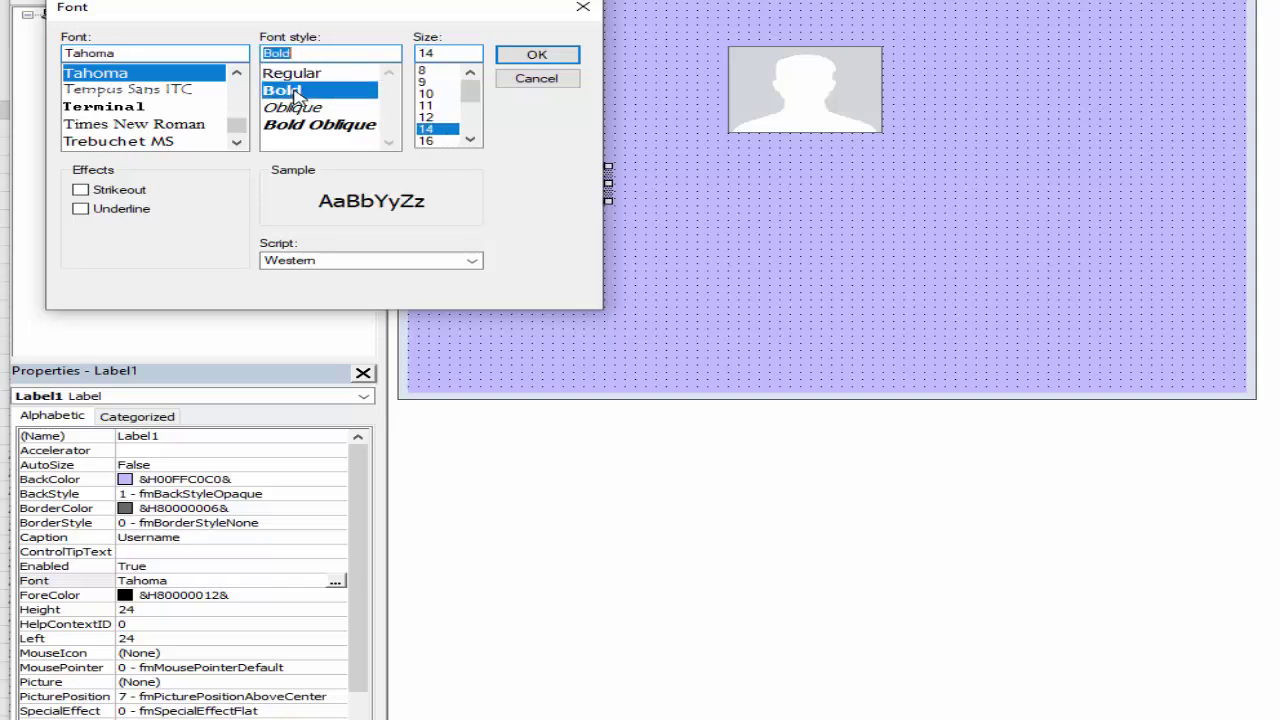
pyautogui.click(537, 55)
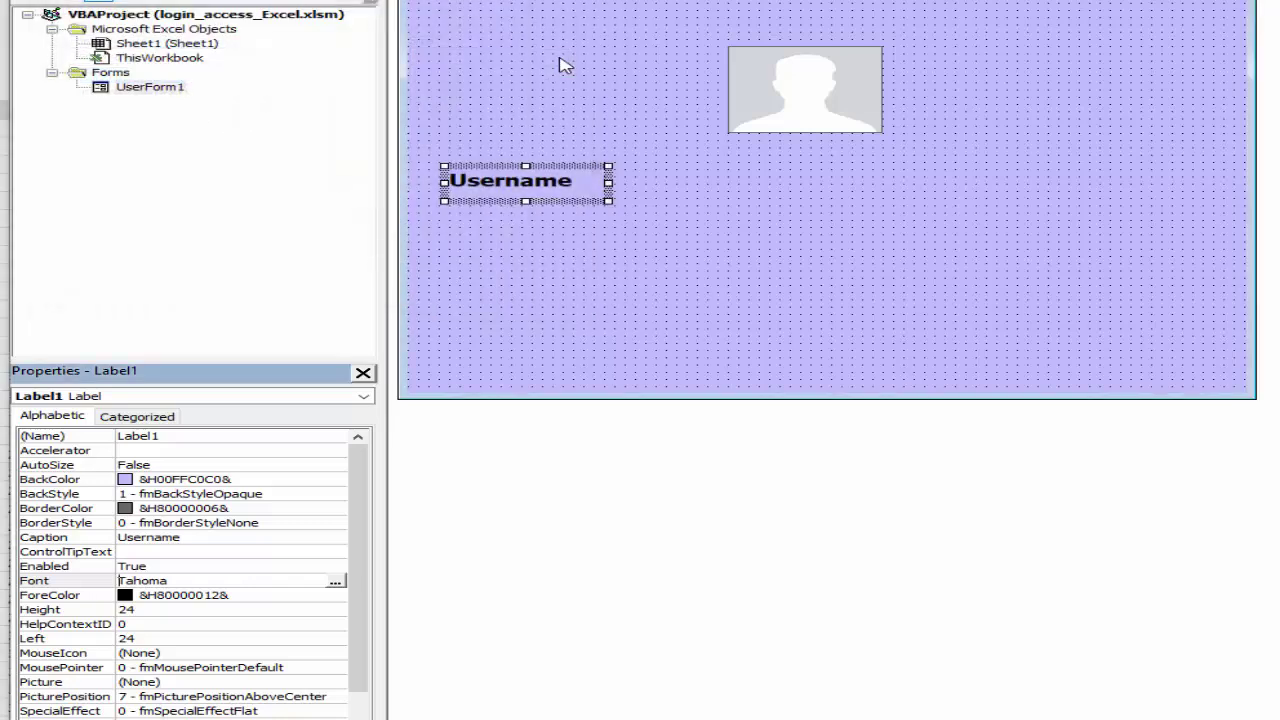
# Copy the Username label, paste it just below, and recaption it 'Password'.
pyautogui.rightClick(547, 205)
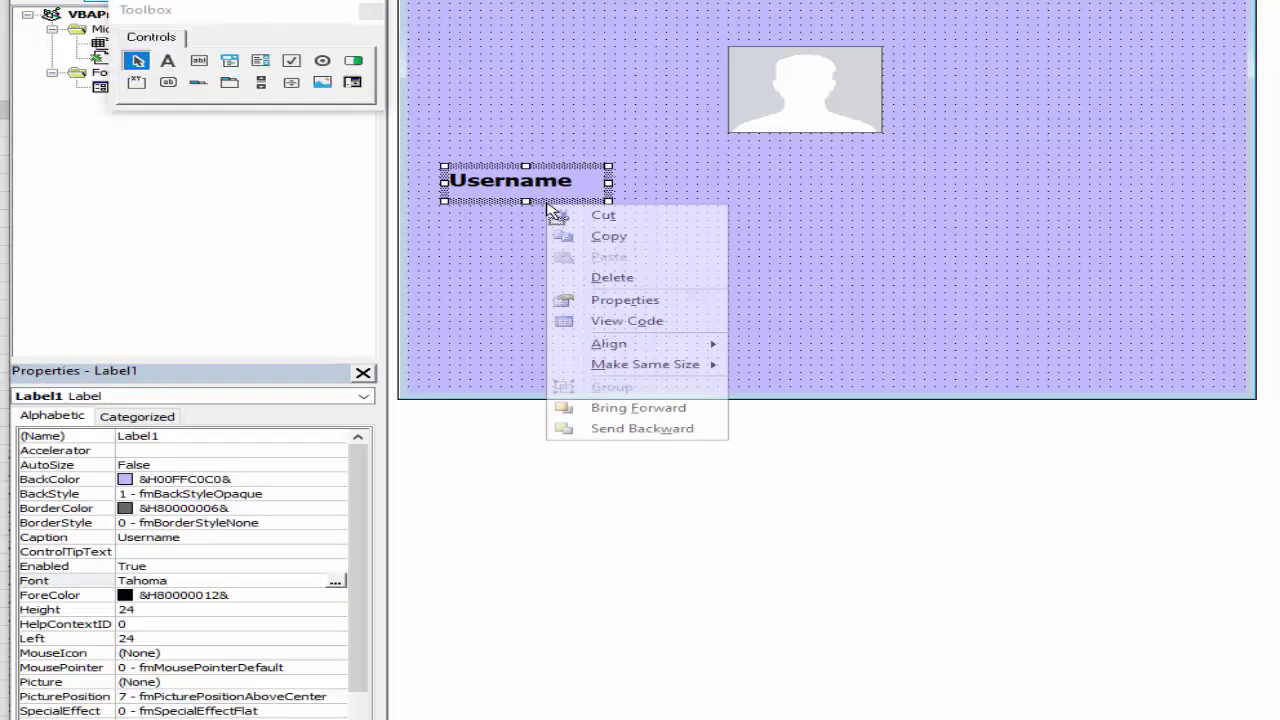
pyautogui.click(605, 237)
pyautogui.rightClick(570, 254)
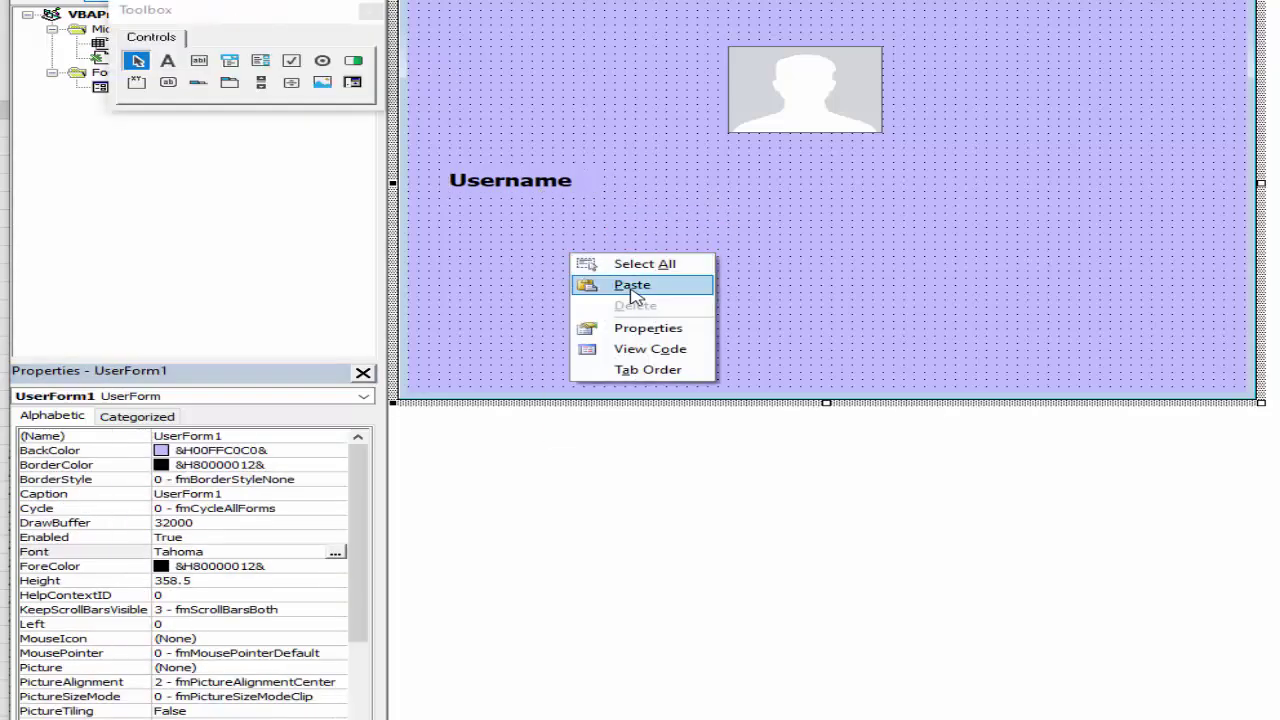
pyautogui.click(632, 285)
pyautogui.moveTo(778, 208)
pyautogui.mouseDown()
pyautogui.moveTo(620, 240)
pyautogui.moveTo(480, 238)
pyautogui.mouseUp()
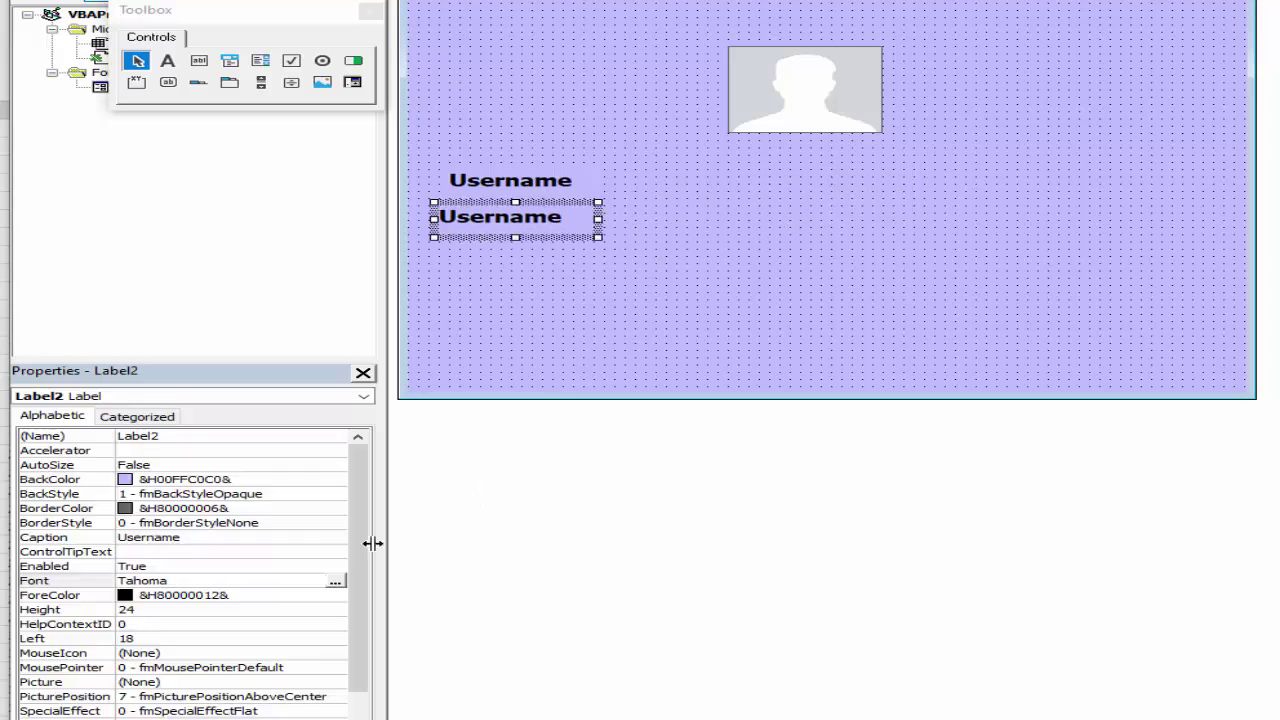
pyautogui.click(220, 542)
pyautogui.click(84, 538)
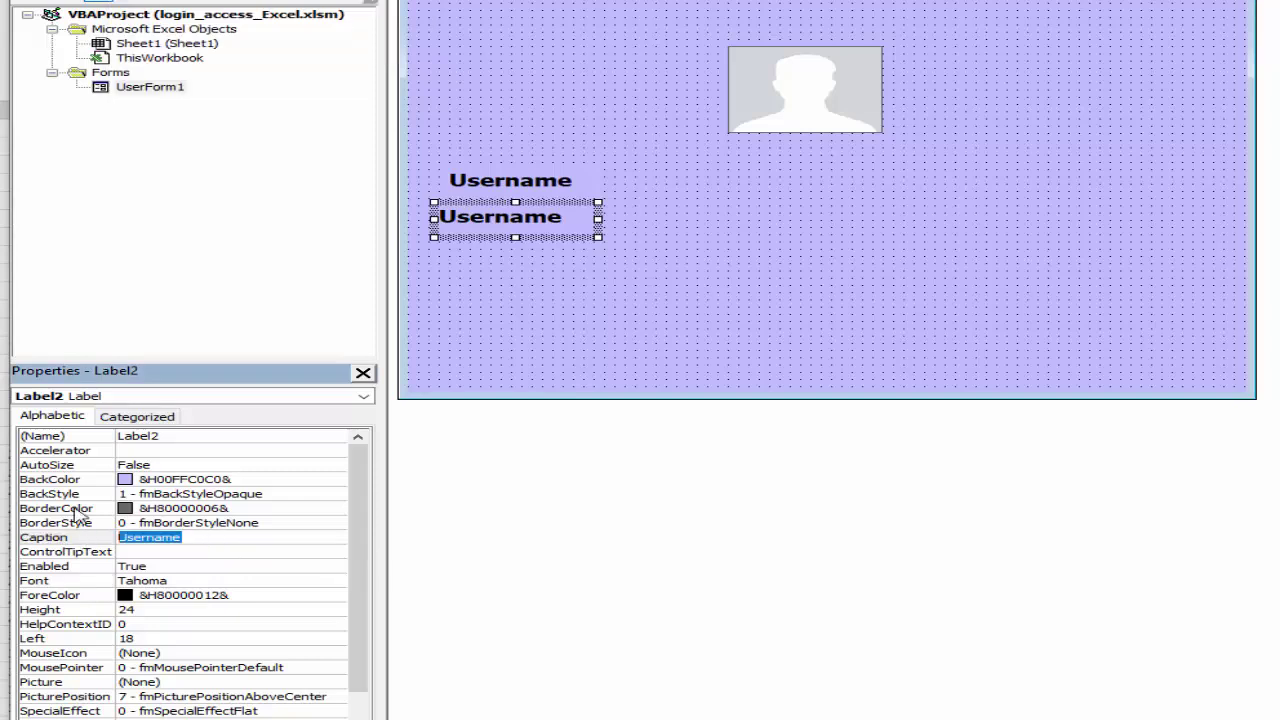
pyautogui.write('Password')
pyautogui.press('Return')
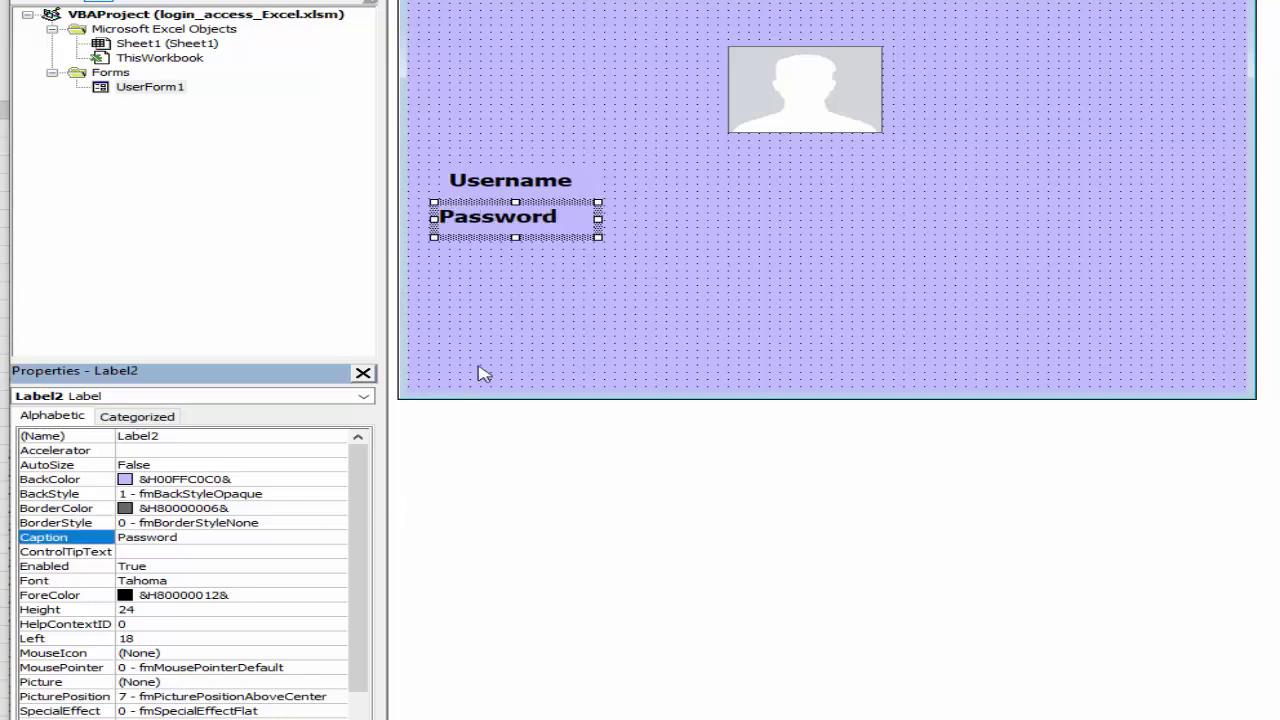
pyautogui.click(497, 300)
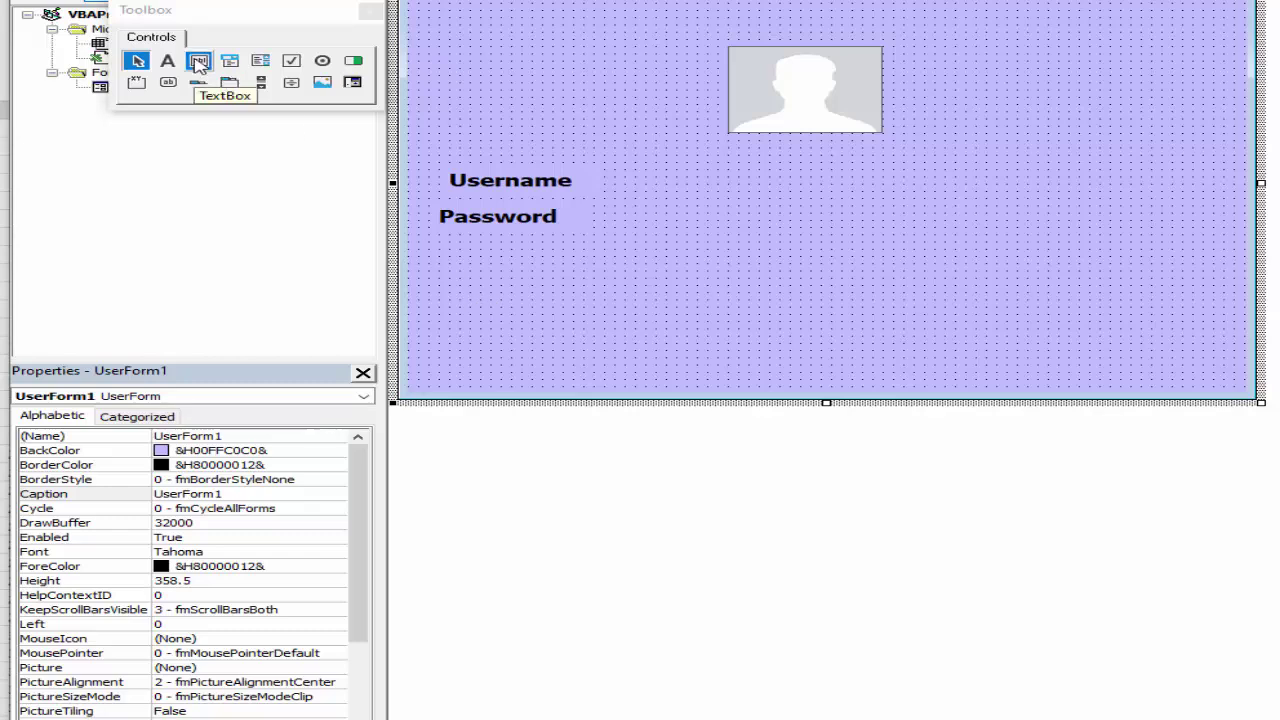
# Draw a text box beside the Username label with a 14-point font.
pyautogui.click(199, 62)
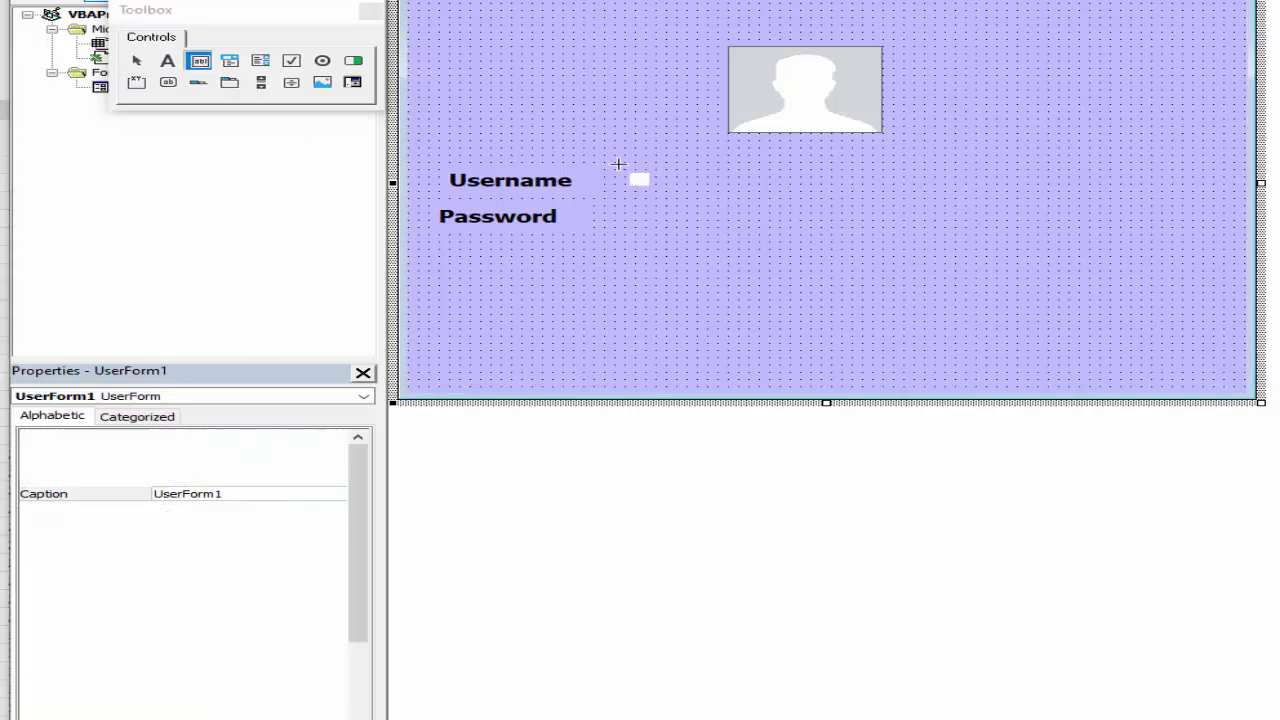
pyautogui.moveTo(618, 163); pyautogui.dragTo(908, 199)
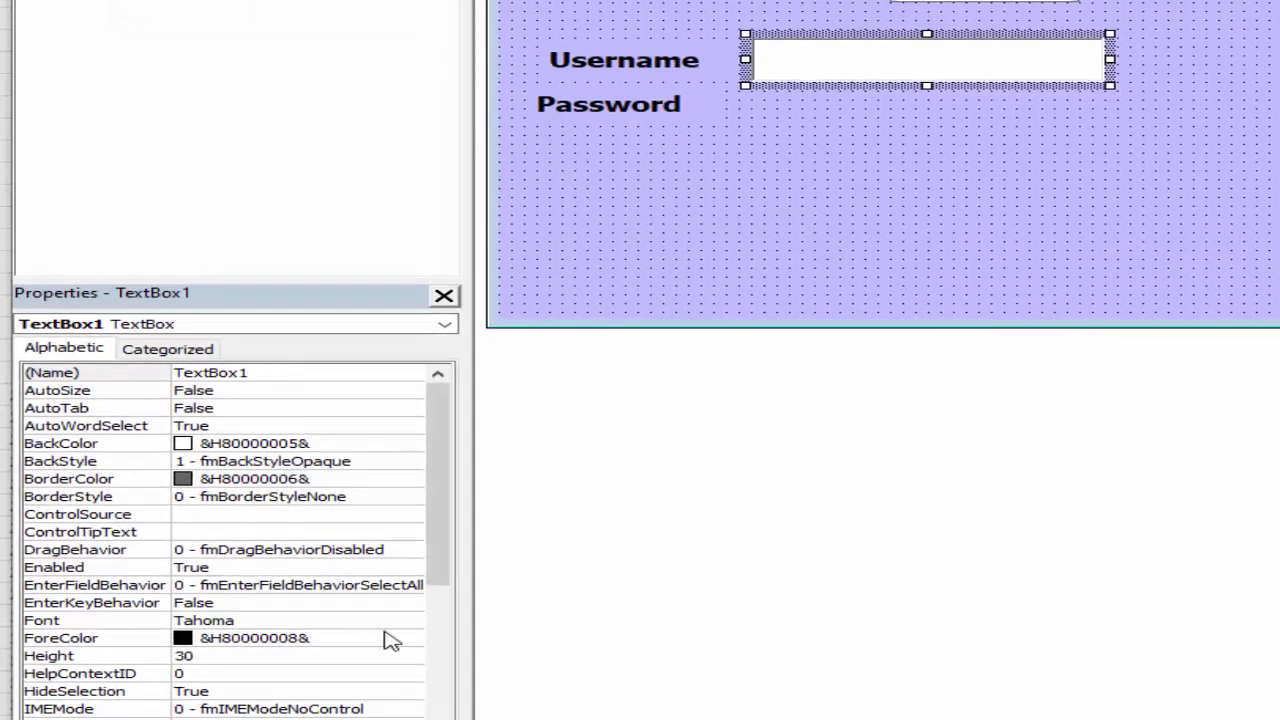
pyautogui.click(423, 623)
pyautogui.click(418, 623)
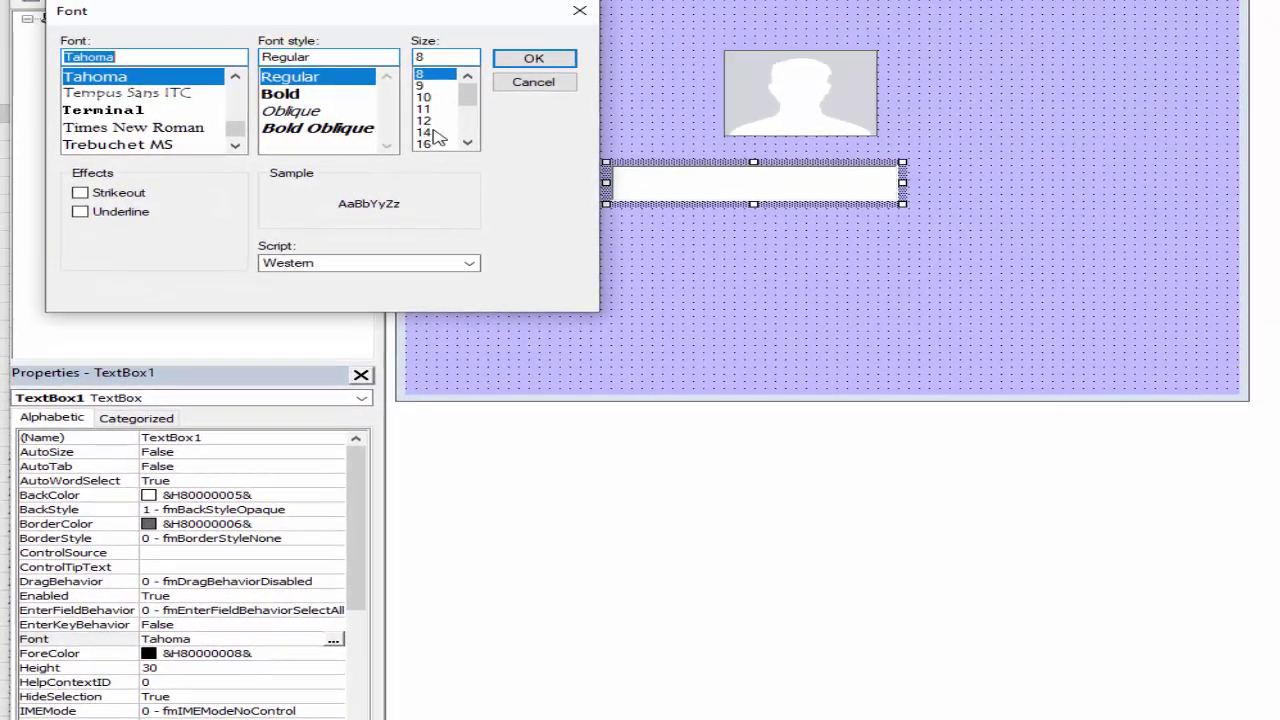
pyautogui.click(425, 132)
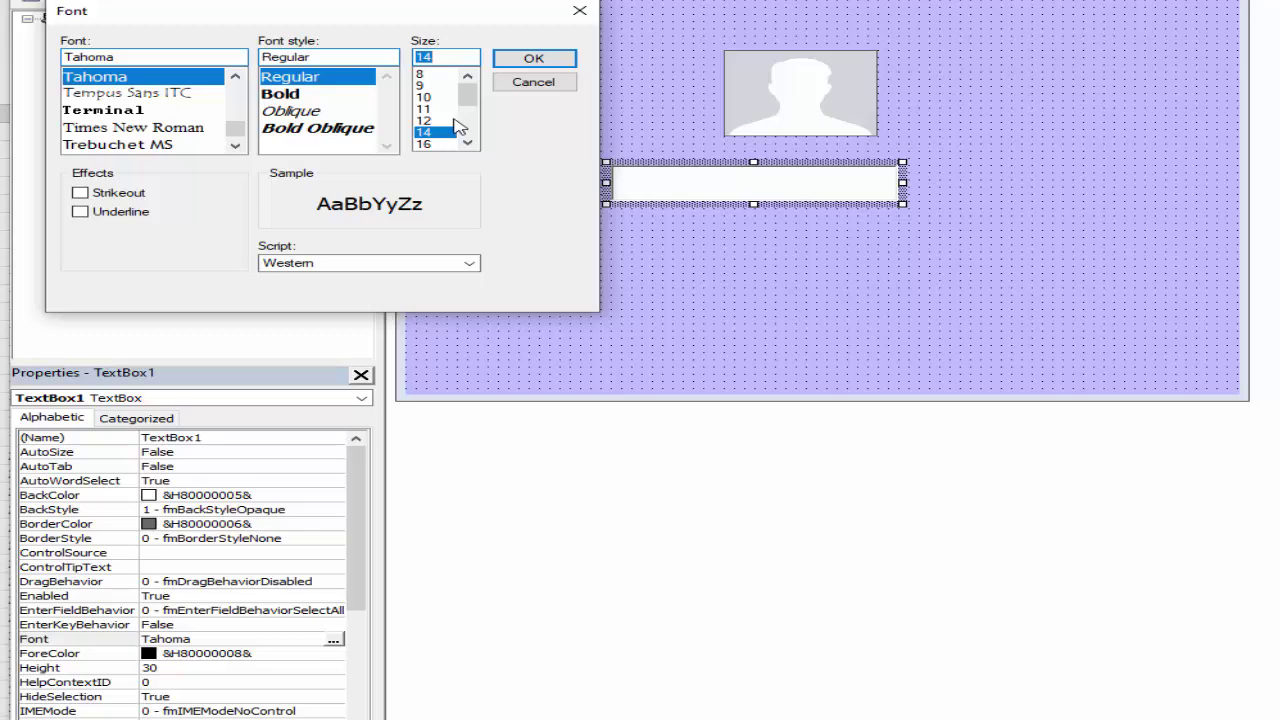
pyautogui.click(530, 60)
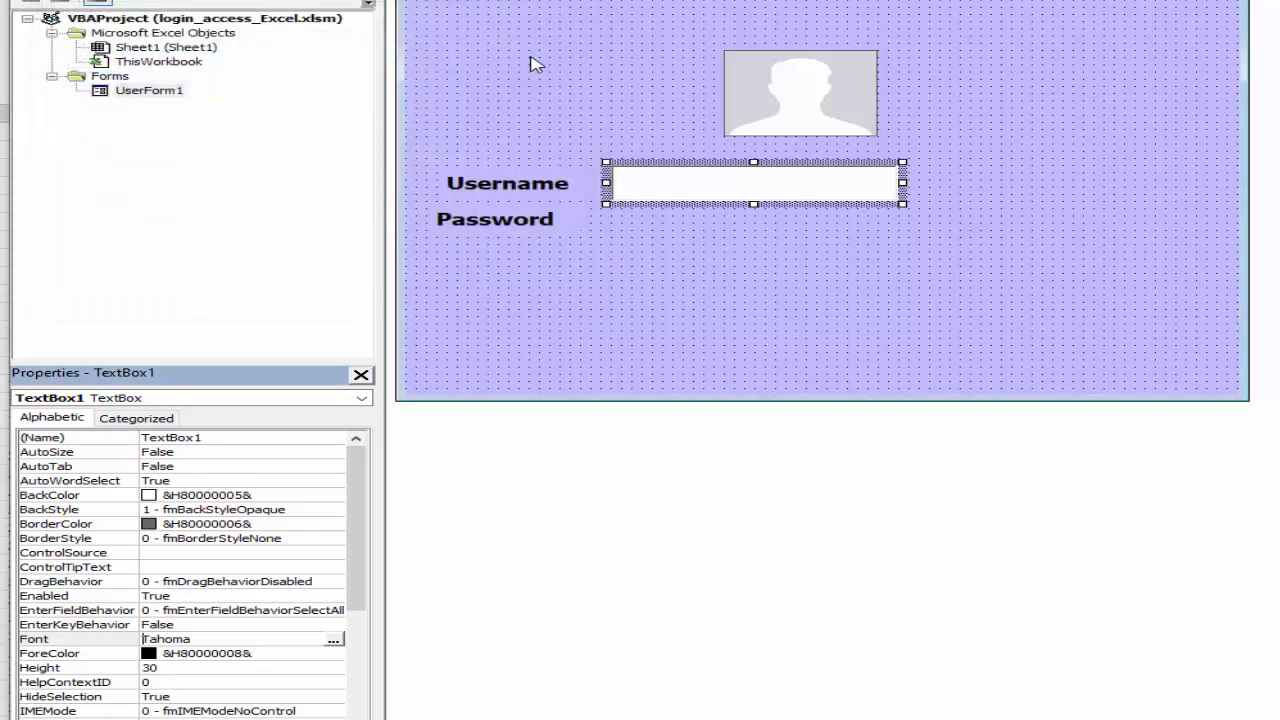
# Set the text box's TextAlign to Center.
pyautogui.click(359, 508)
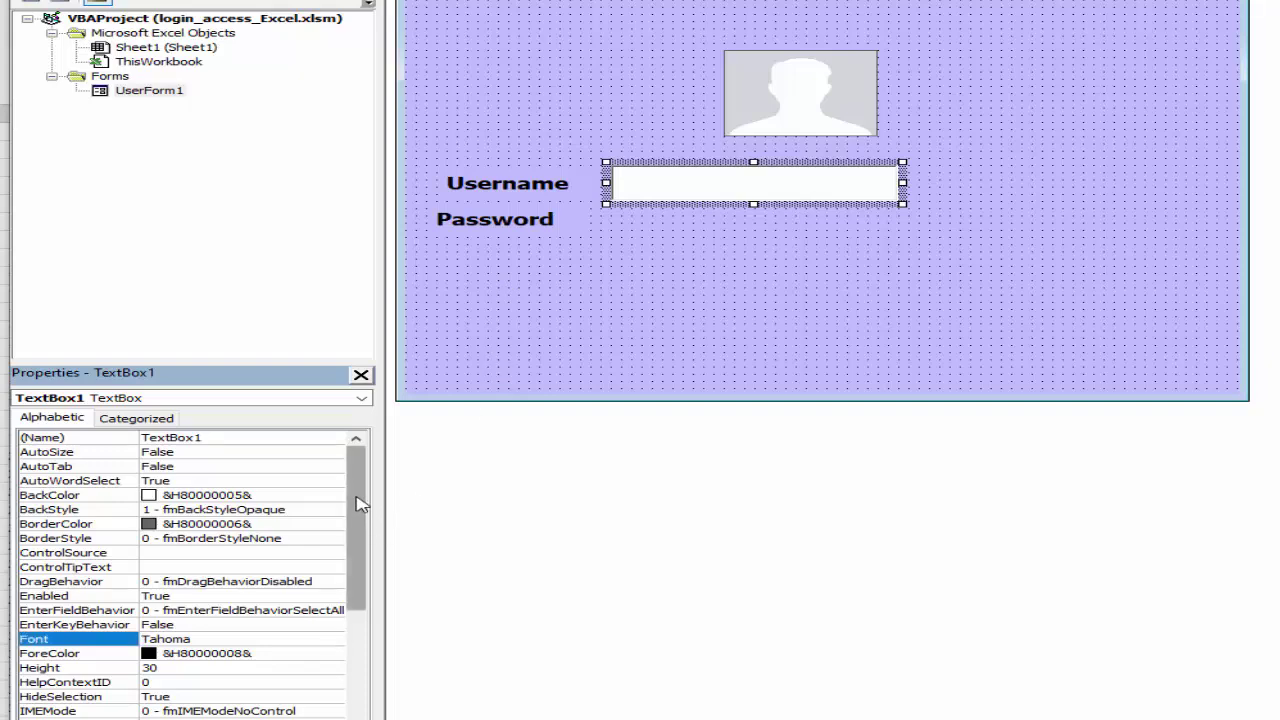
pyautogui.moveTo(359, 505); pyautogui.dragTo(366, 596)
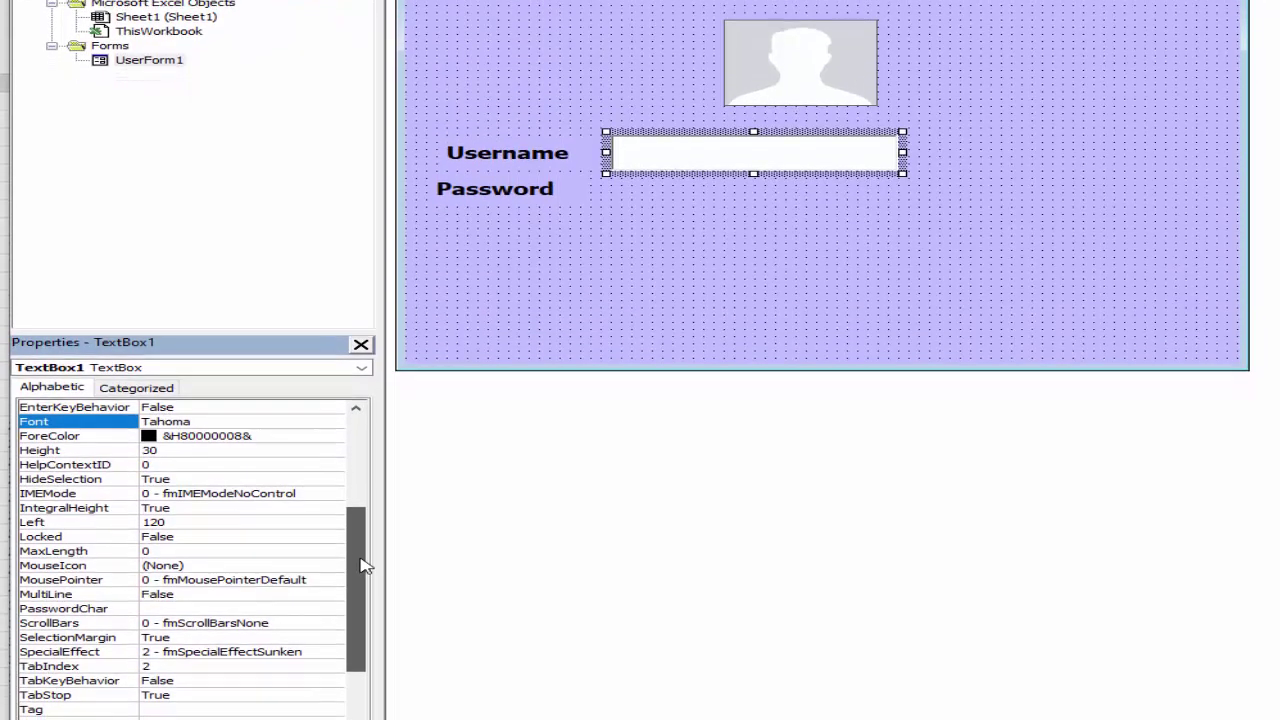
pyautogui.moveTo(365, 565); pyautogui.dragTo(352, 580)
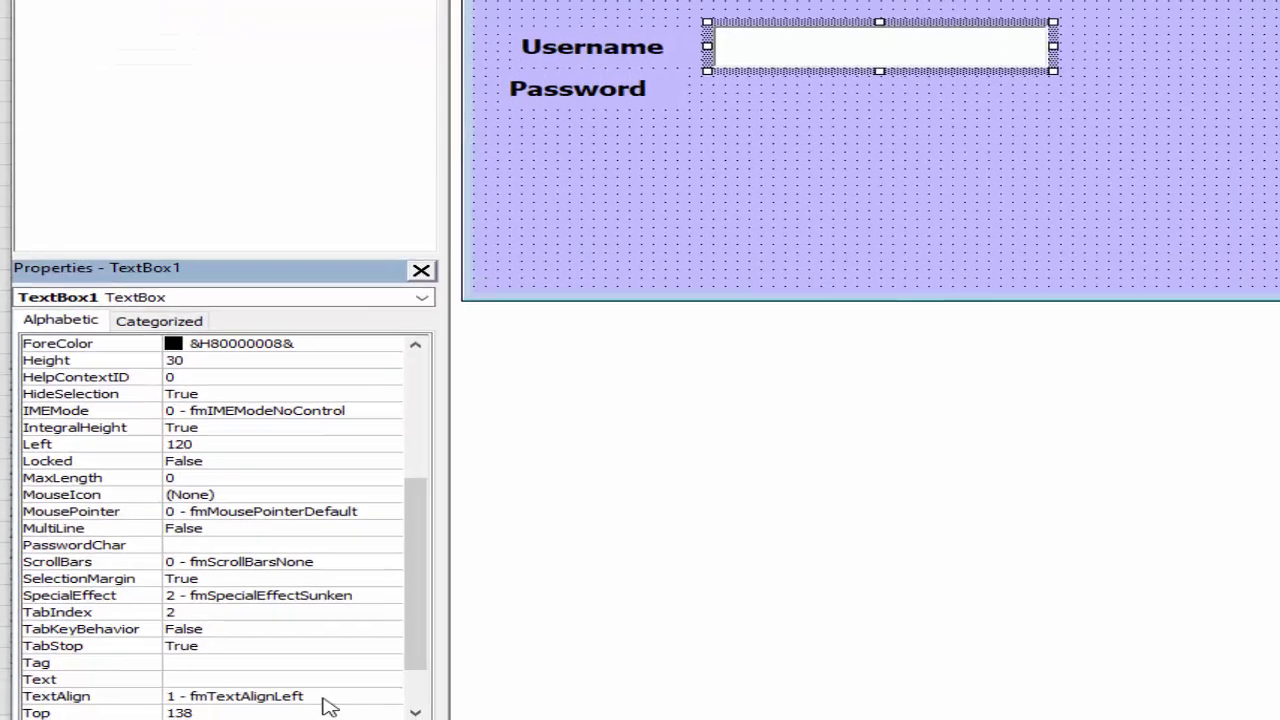
pyautogui.click(300, 707)
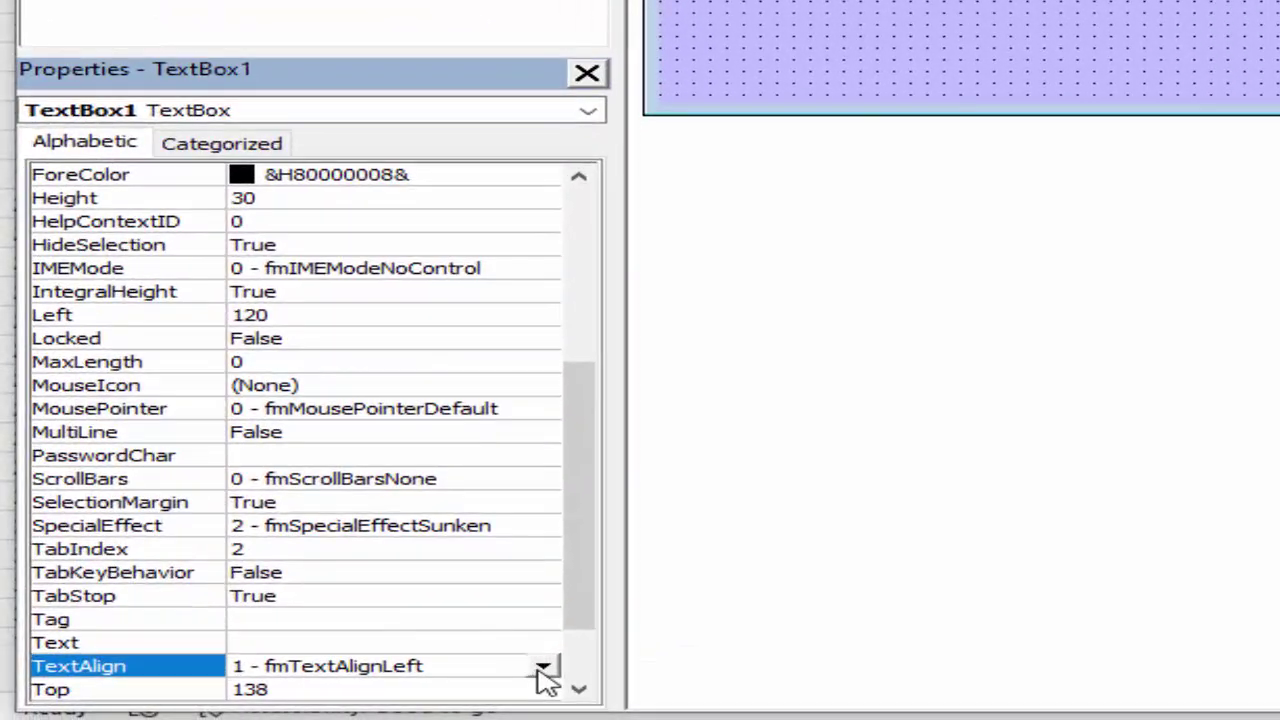
pyautogui.click(543, 666)
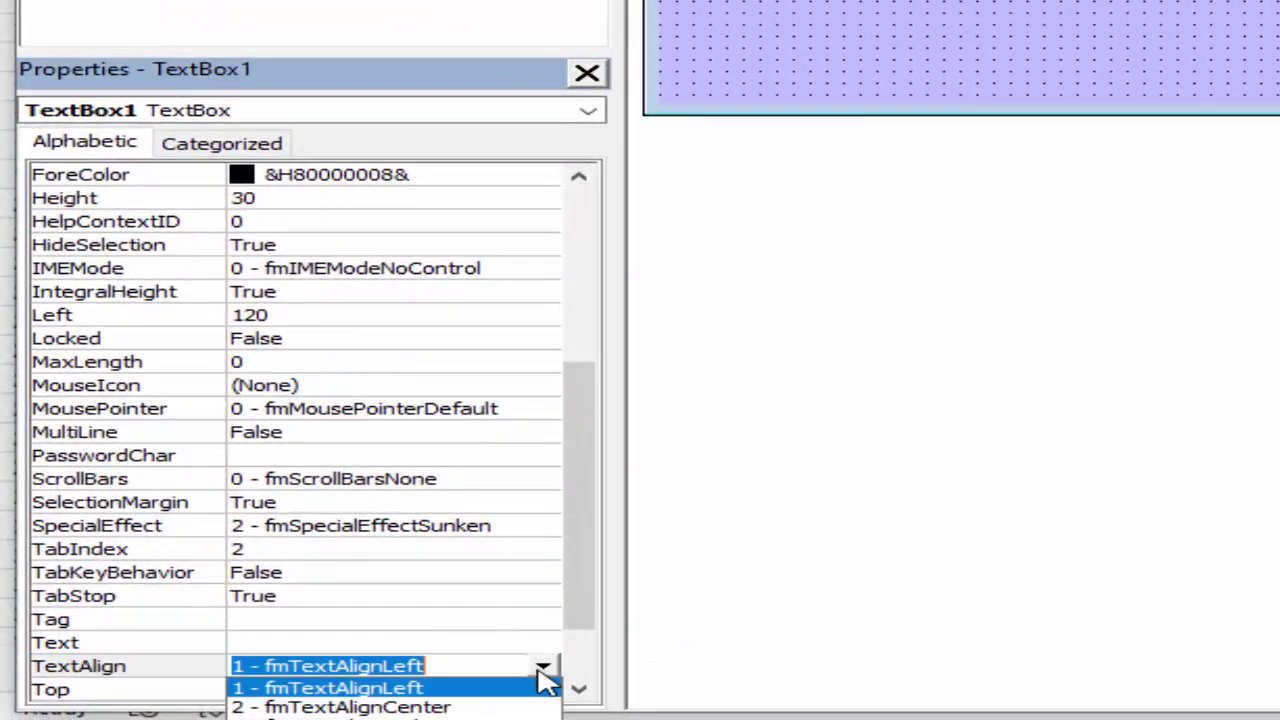
pyautogui.click(455, 708)
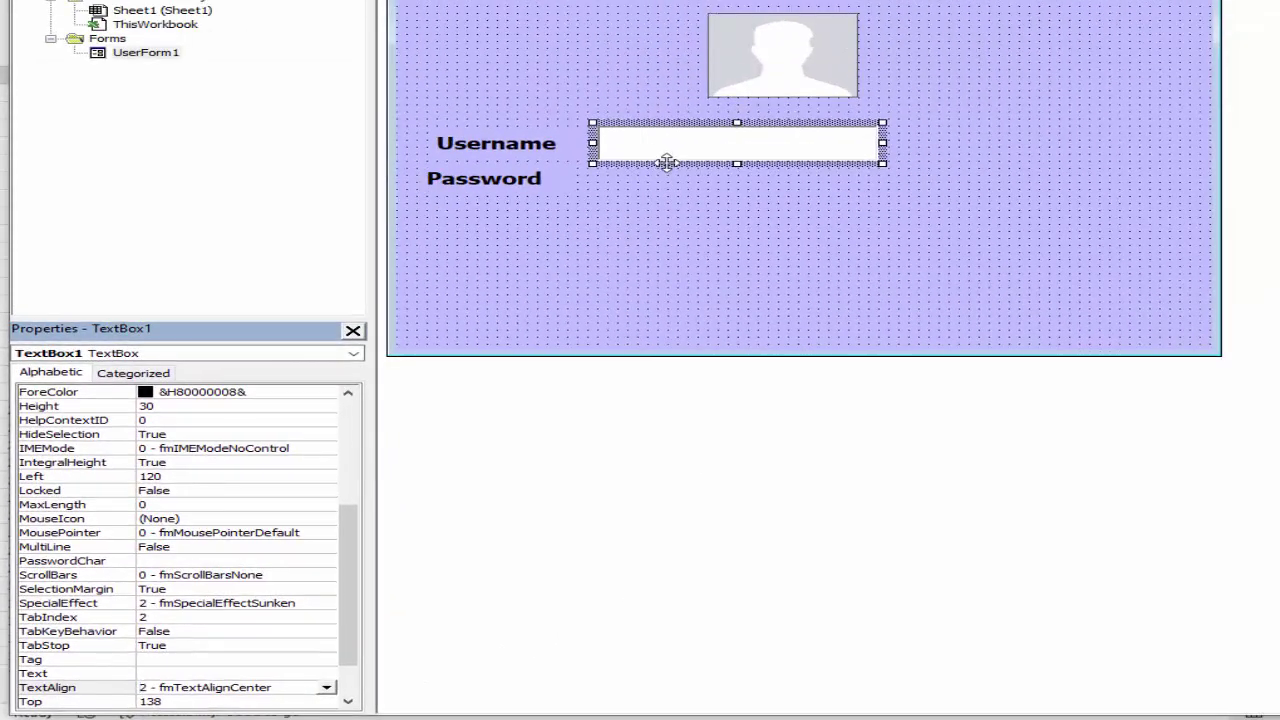
# Copy the Username text box for pasting onto the form.
pyautogui.rightClick(666, 162)
pyautogui.click(730, 195)
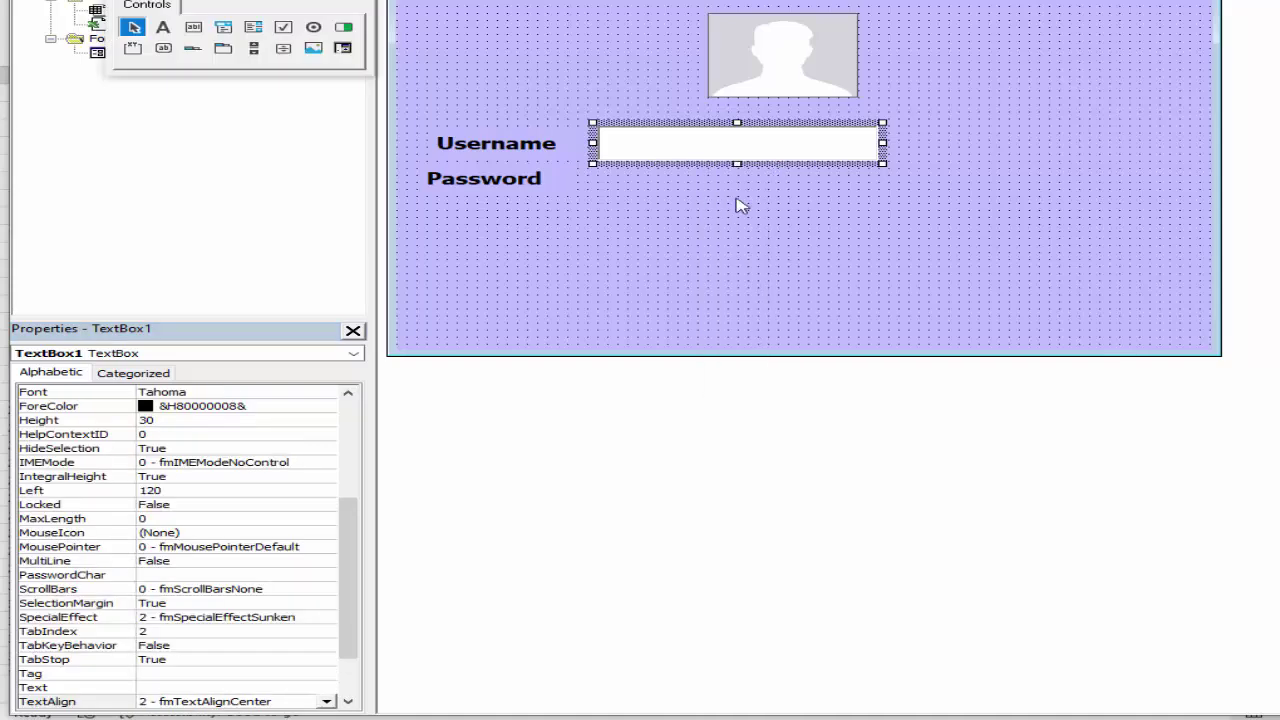
pyautogui.rightClick(760, 204)
# Paste the text box beside the Password label and set its PasswordChar to *.
pyautogui.click(827, 236)
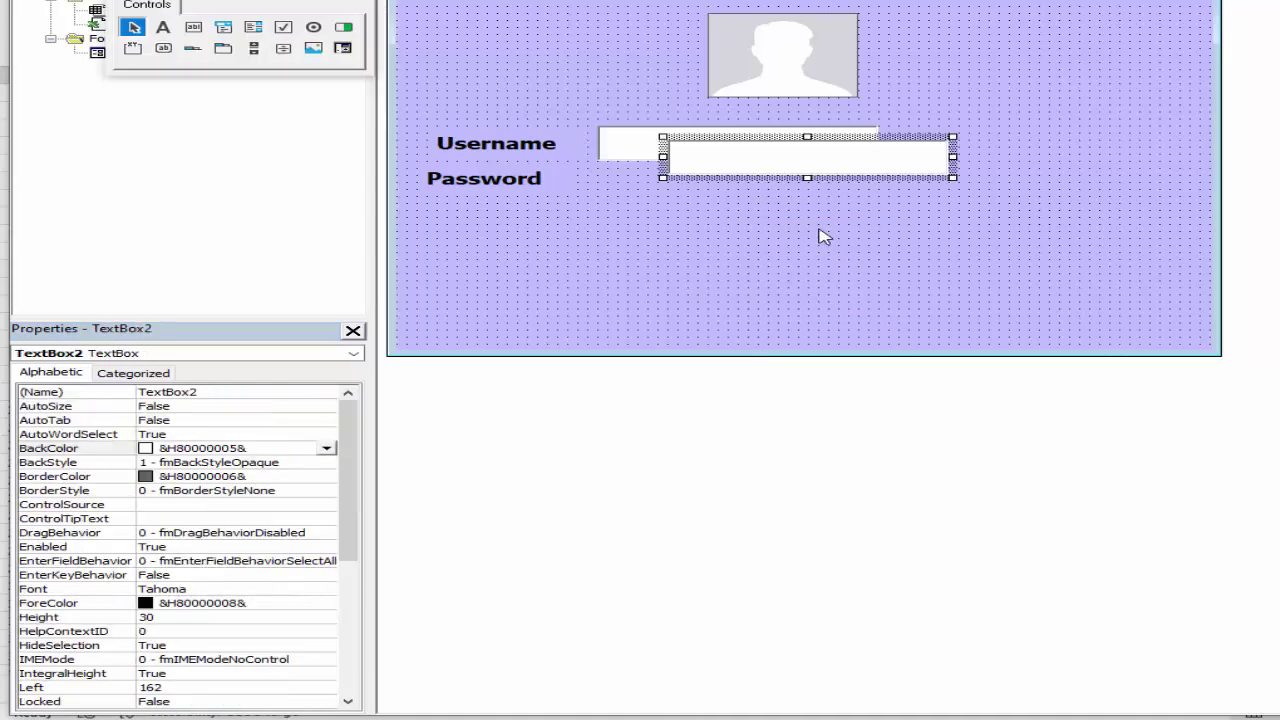
pyautogui.moveTo(746, 177)
pyautogui.mouseDown()
pyautogui.moveTo(712, 215)
pyautogui.moveTo(680, 217)
pyautogui.mouseUp()
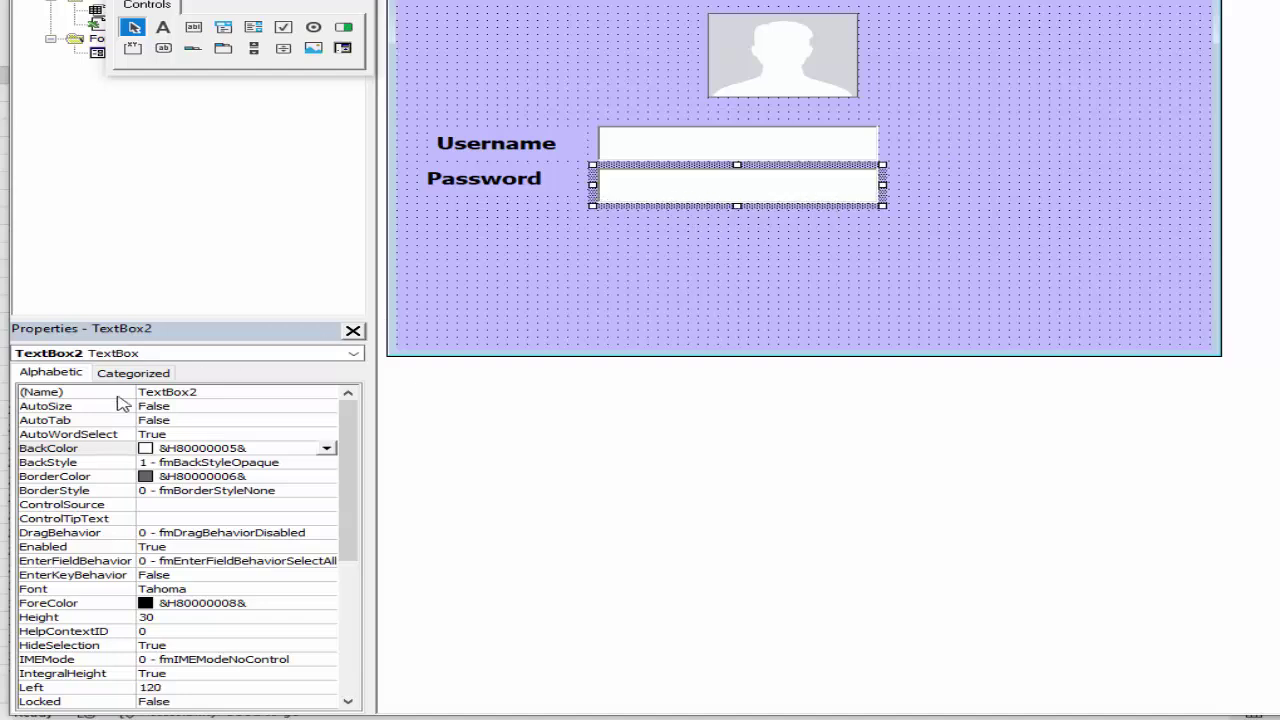
pyautogui.moveTo(352, 446); pyautogui.dragTo(354, 542)
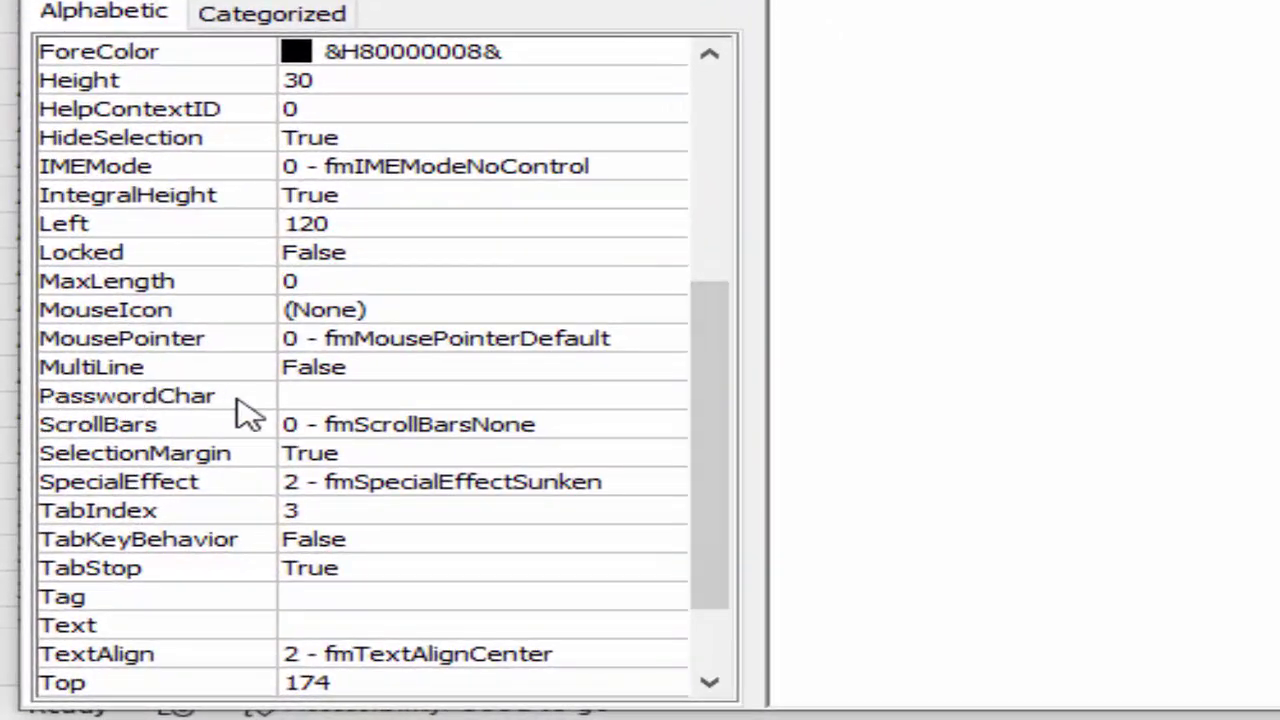
pyautogui.click(337, 405)
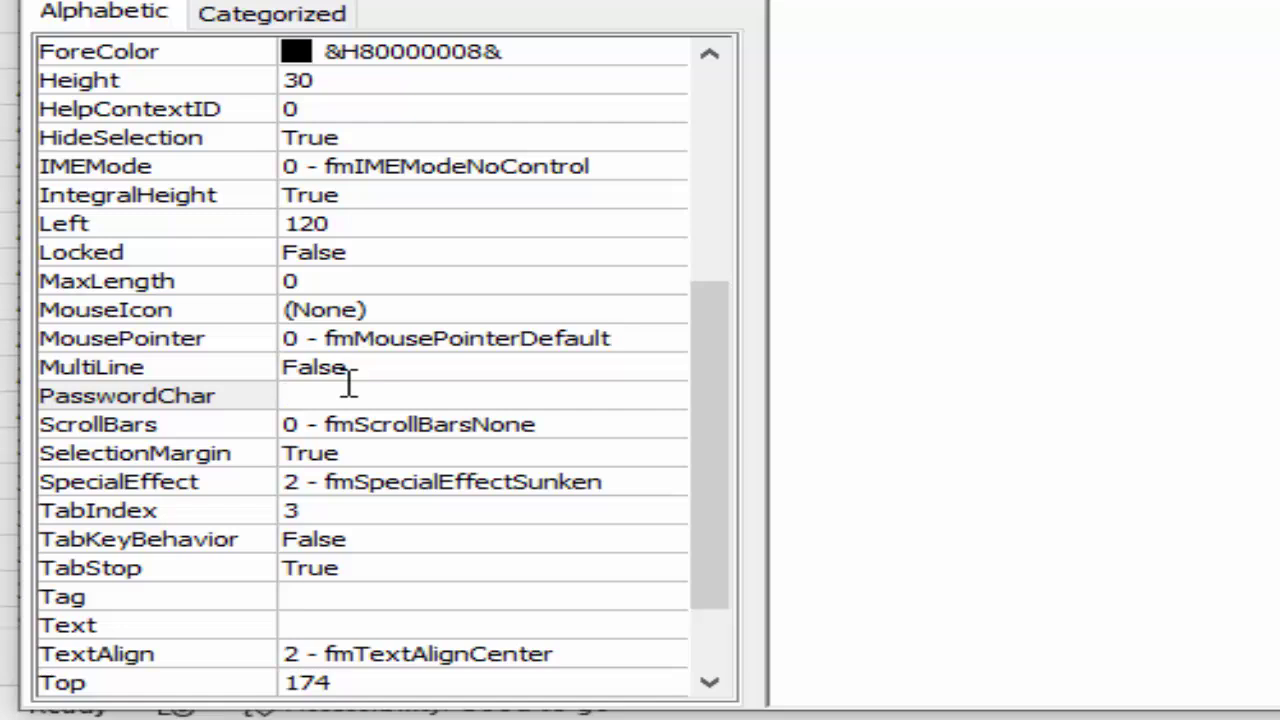
pyautogui.write('*')
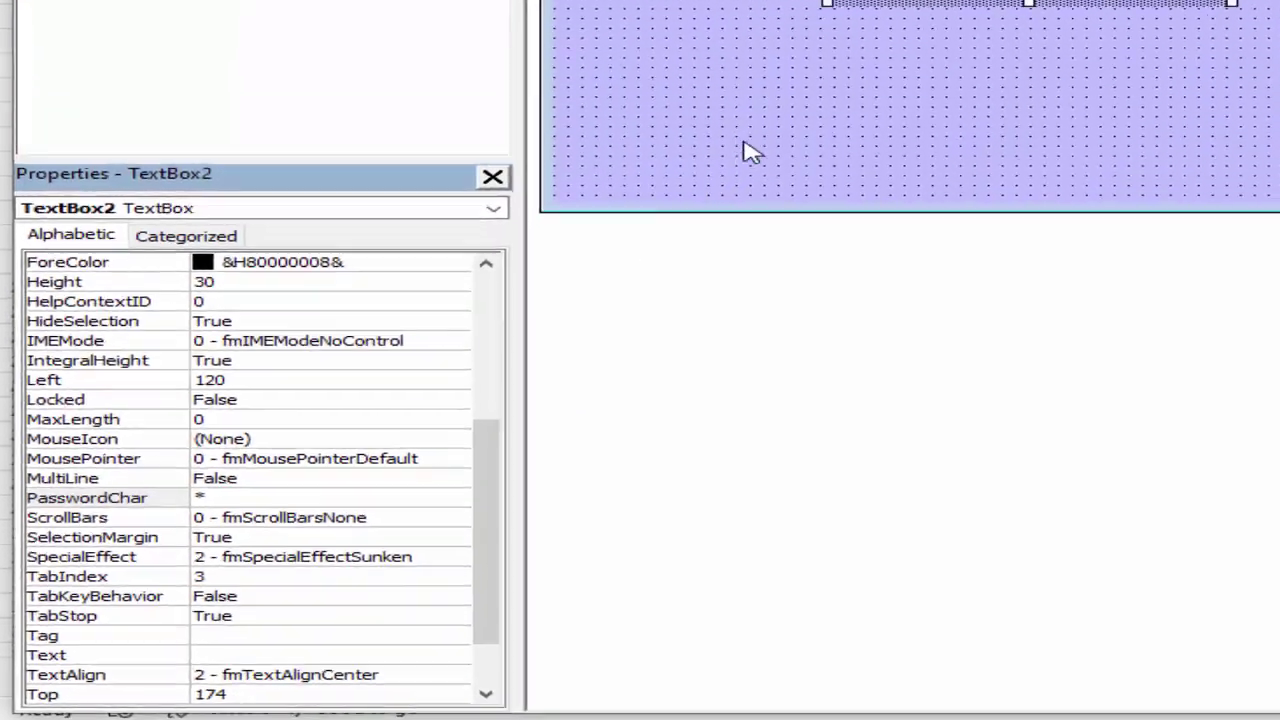
# Test-run the form, typing 567 into the password box, then close it.
pyautogui.click(558, 343)
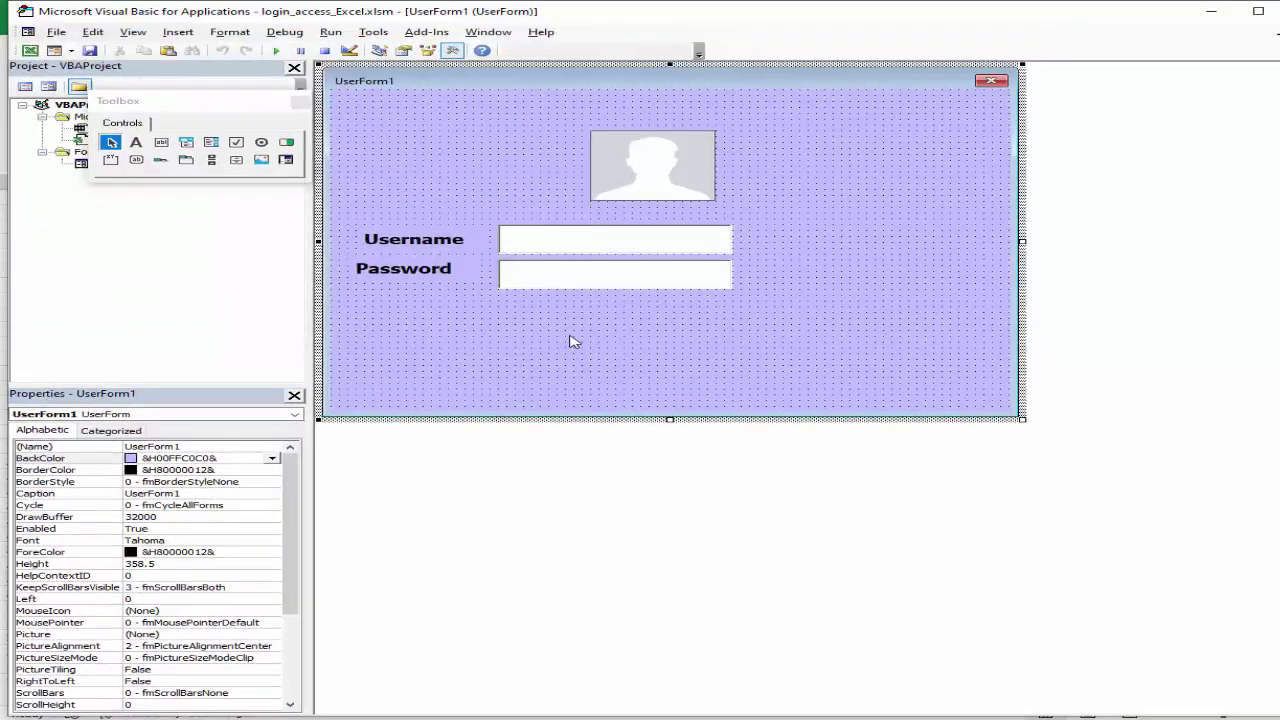
pyautogui.click(276, 50)
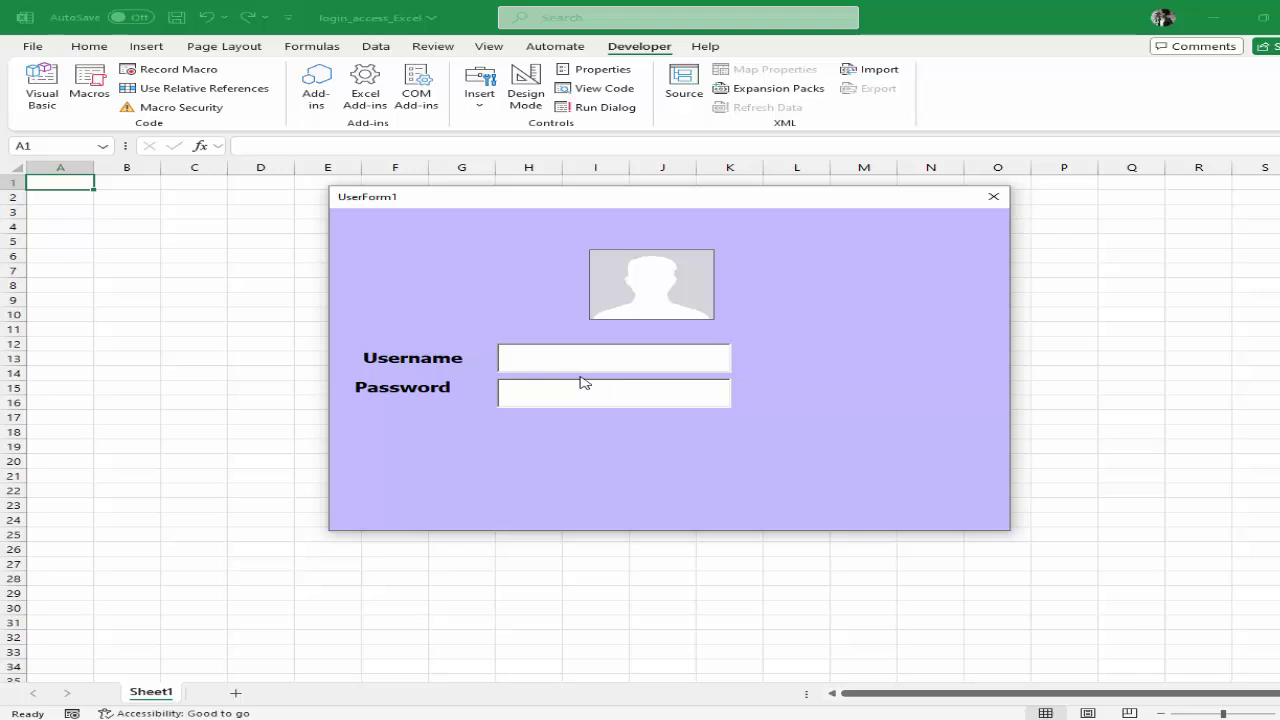
pyautogui.write('567')
pyautogui.click(994, 198)
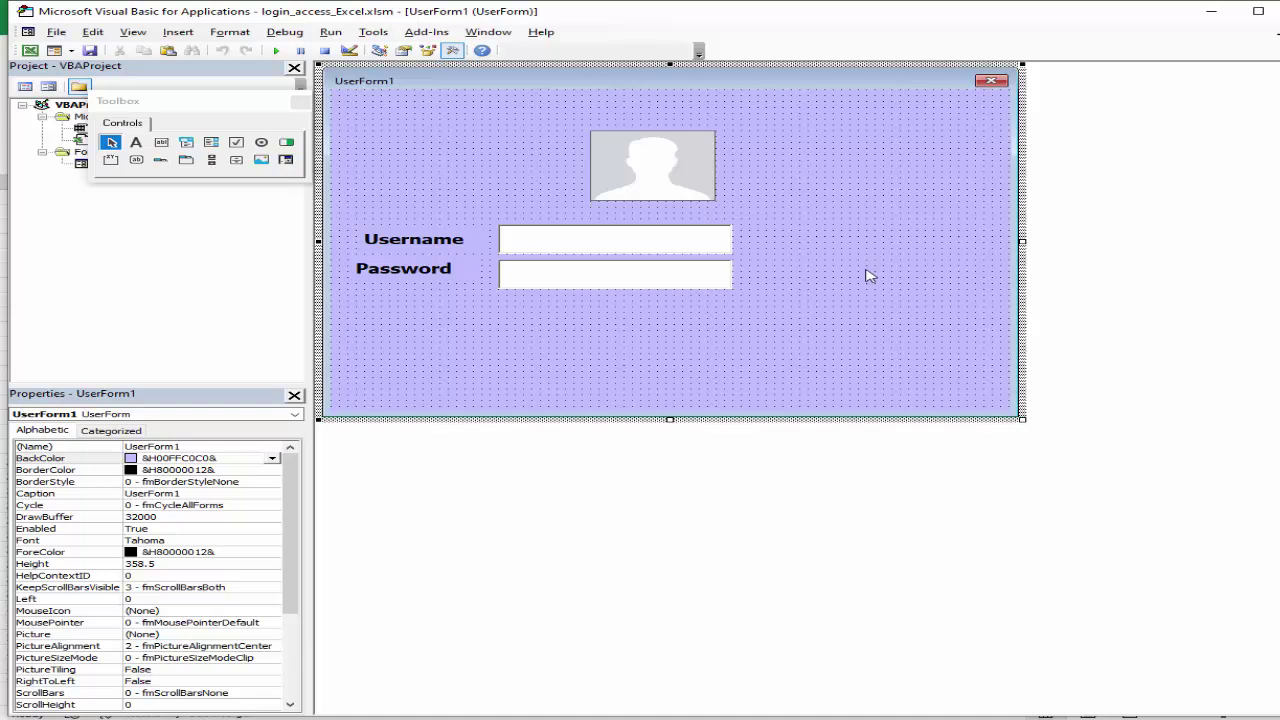
# Draw a checkbox below the password box captioned 'Show/Hide'.
pyautogui.click(236, 142)
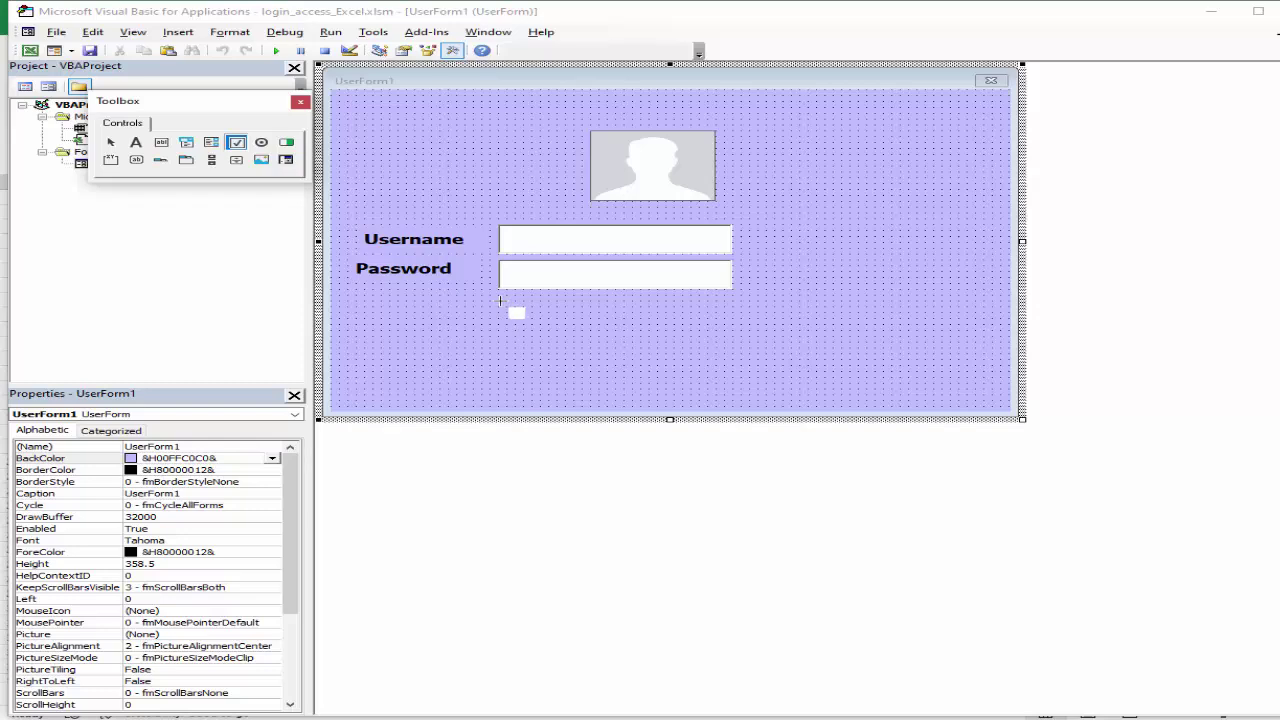
pyautogui.moveTo(500, 300); pyautogui.dragTo(664, 318)
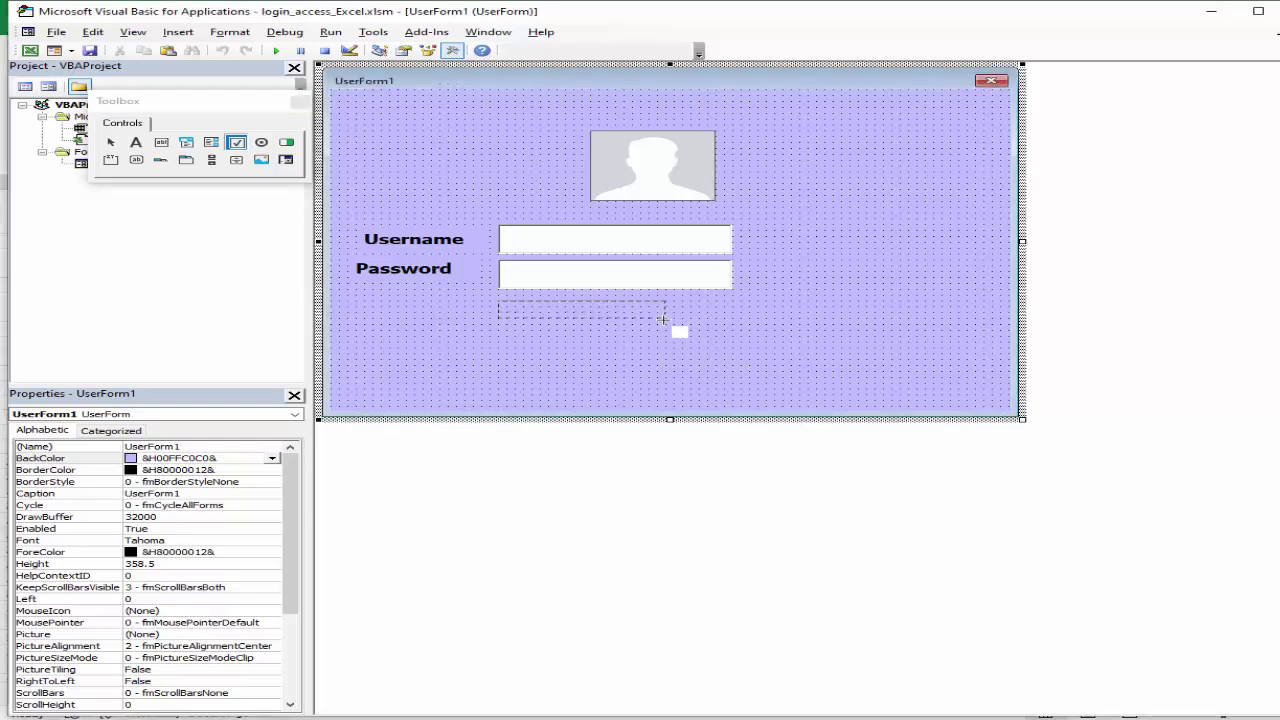
pyautogui.moveTo(664, 318); pyautogui.dragTo(668, 325)
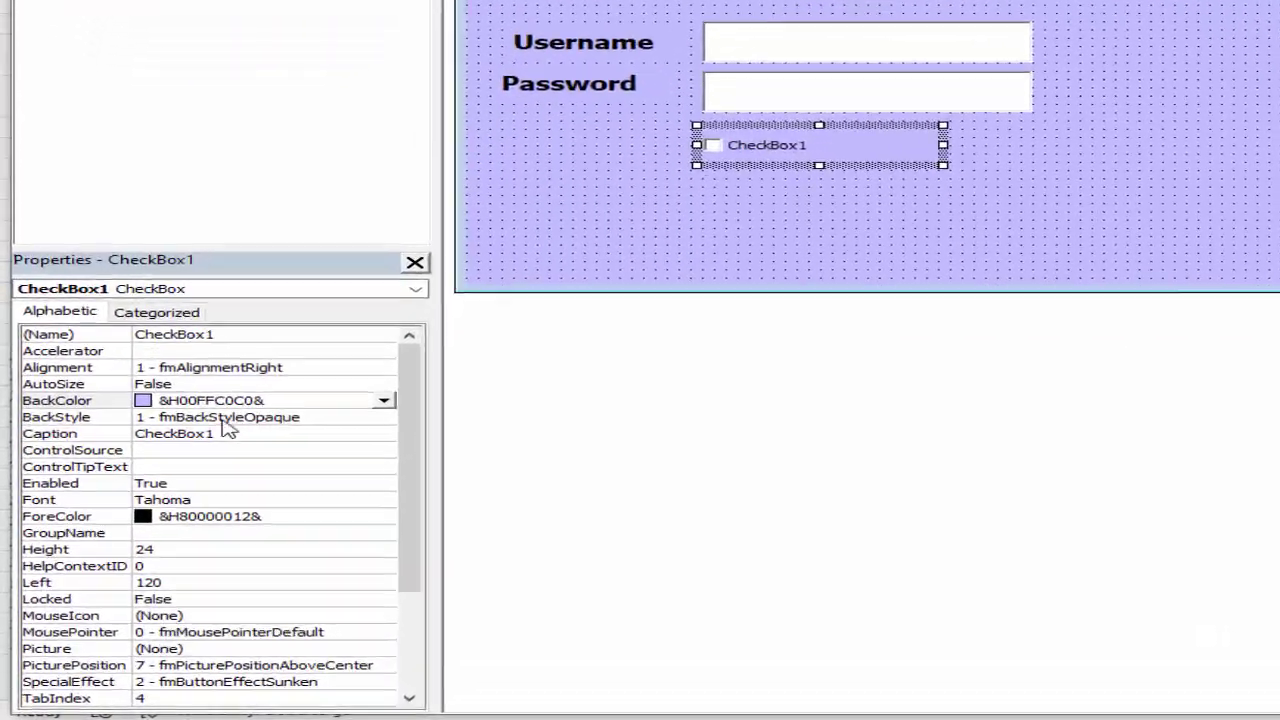
pyautogui.click(152, 516)
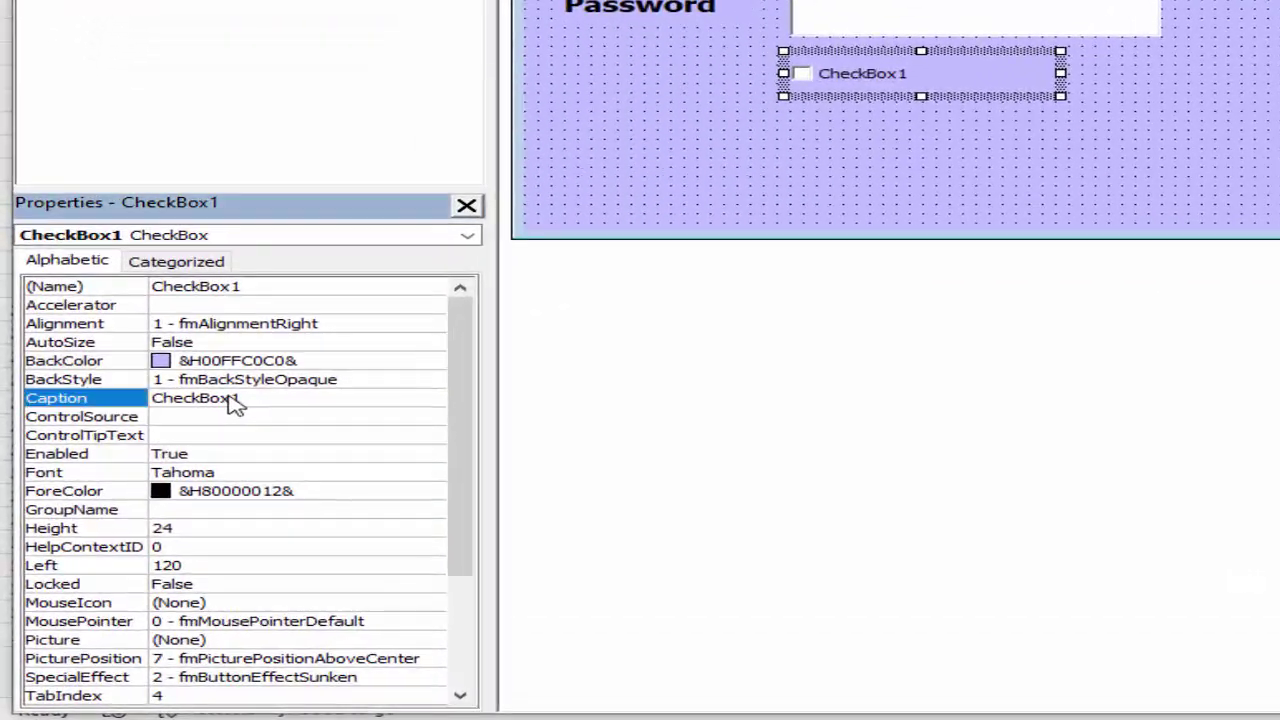
pyautogui.click(120, 400)
pyautogui.write('Show/Hide')
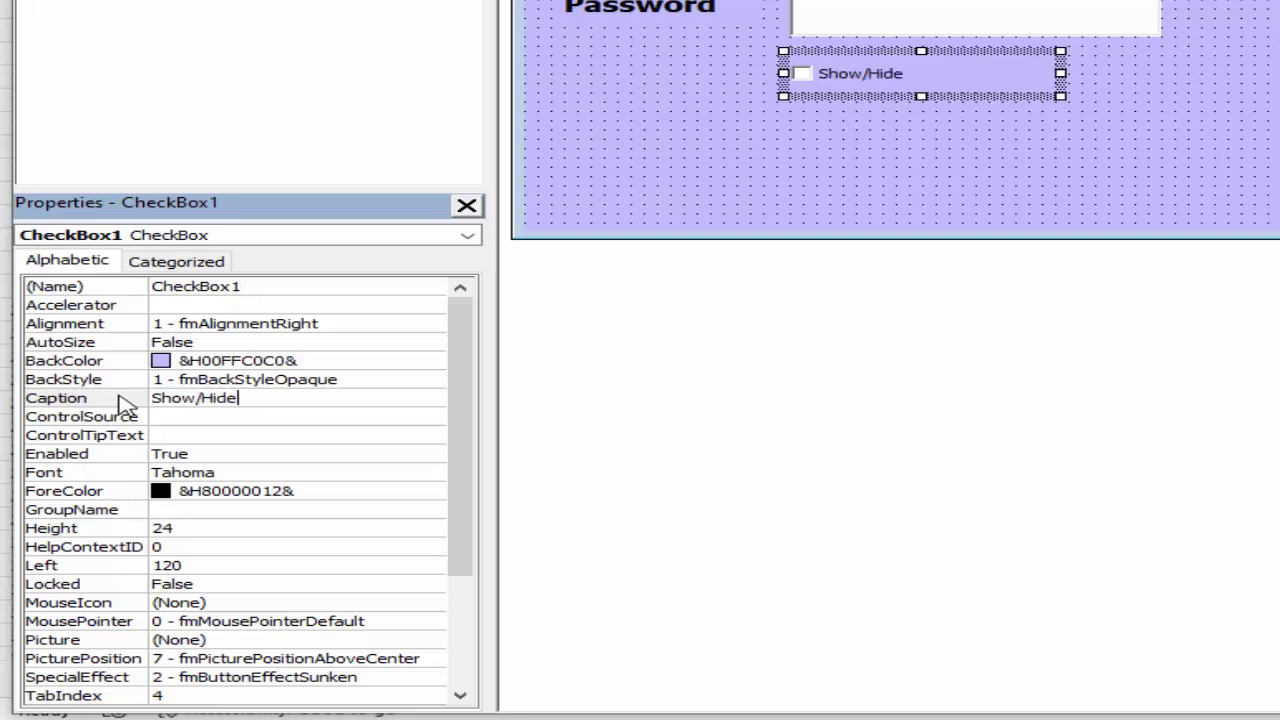
pyautogui.press('Return')
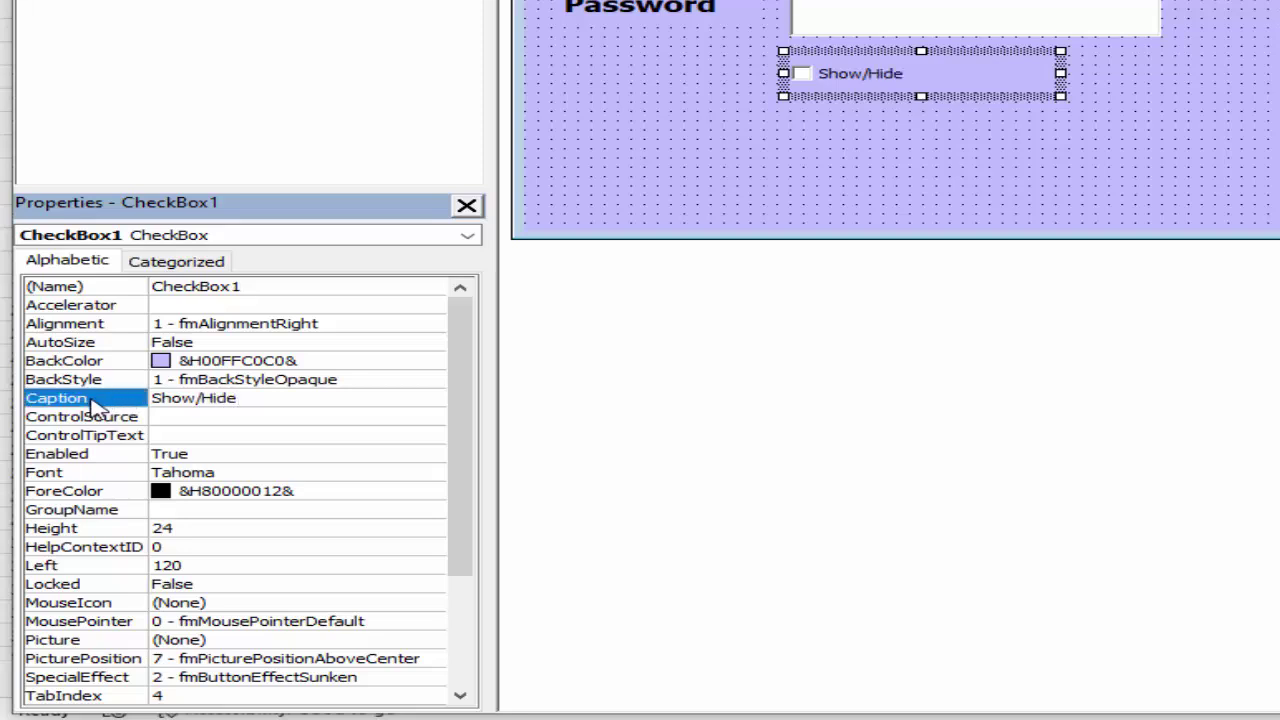
# Give the Show/Hide checkbox a bold 12-point font.
pyautogui.click(430, 476)
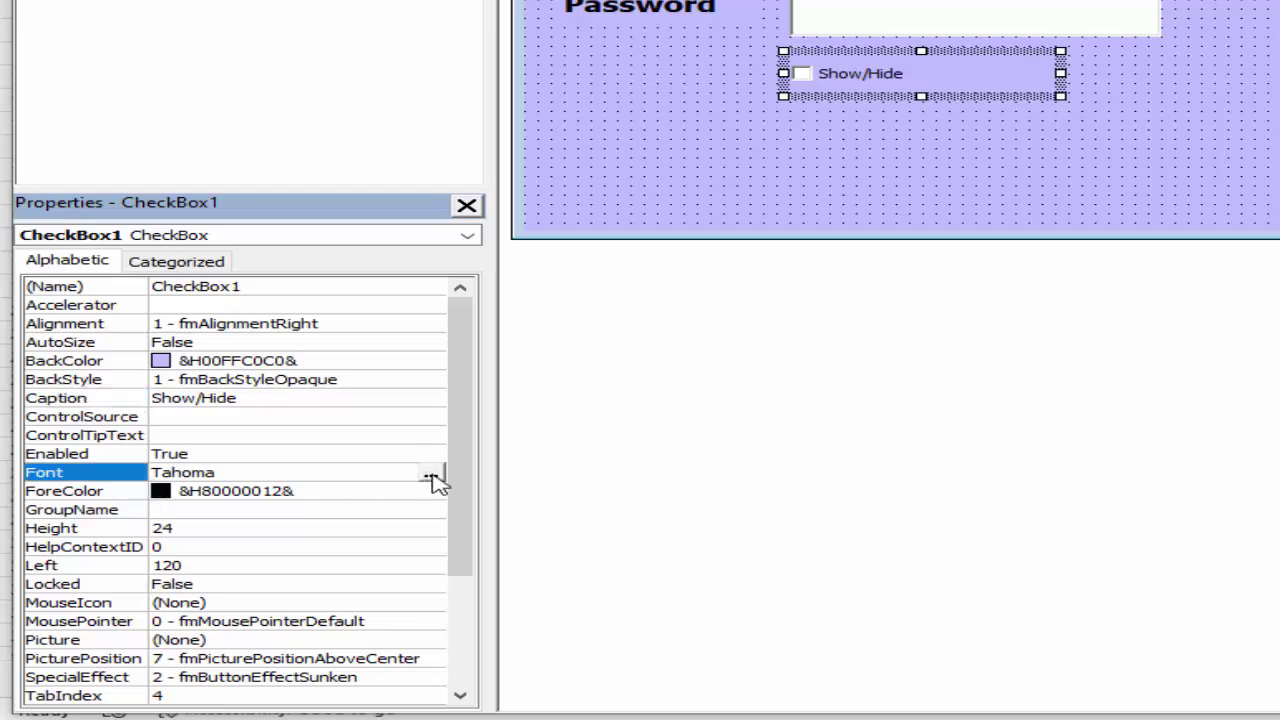
pyautogui.click(434, 474)
pyautogui.click(398, 109)
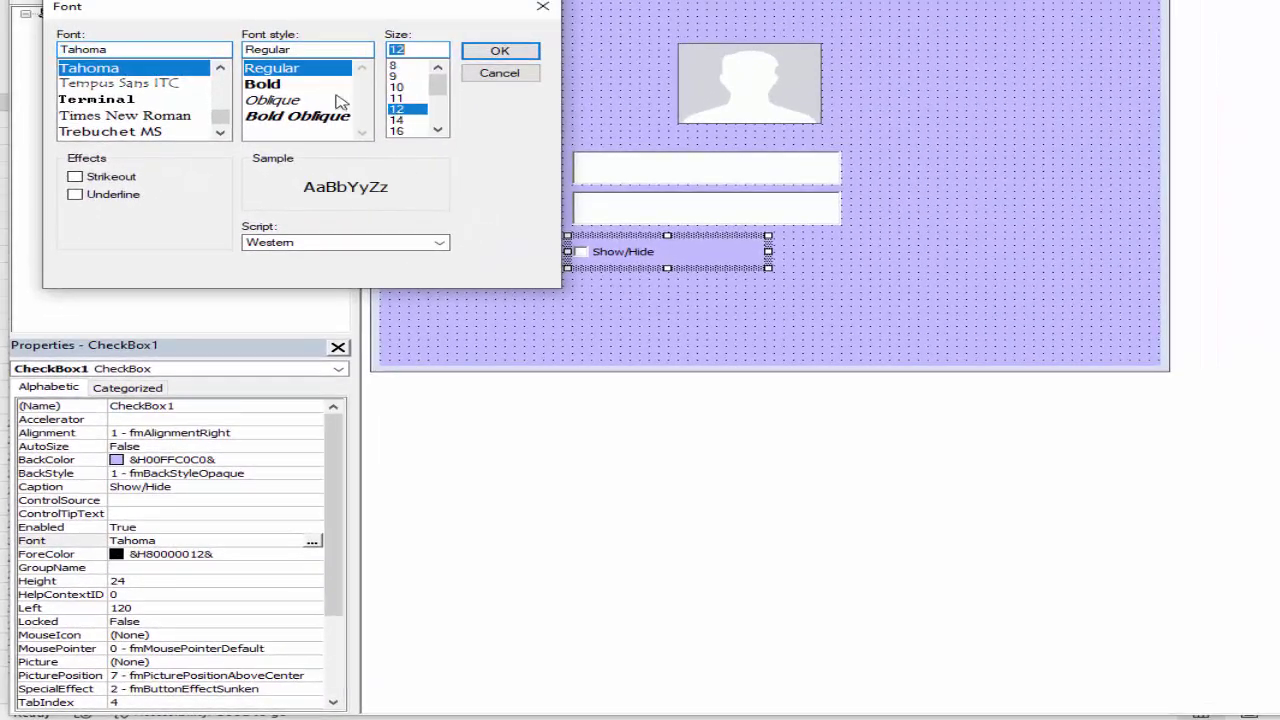
pyautogui.click(265, 85)
pyautogui.click(497, 55)
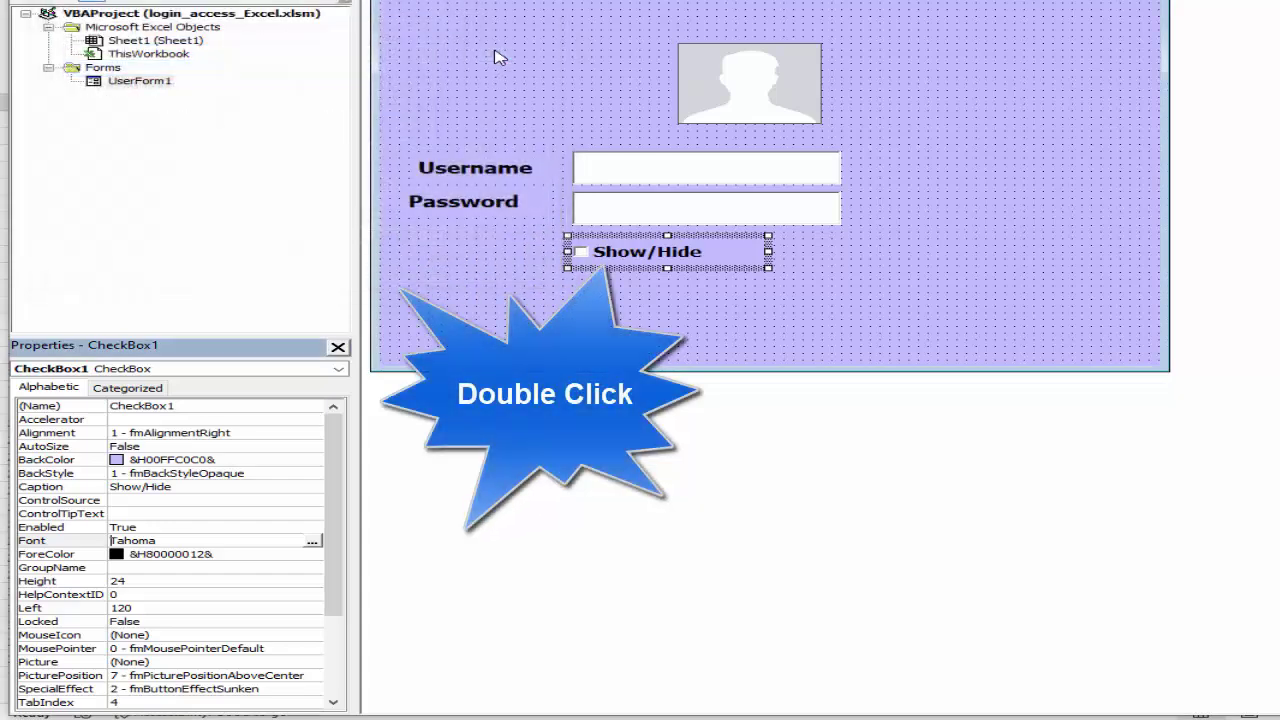
pyautogui.click(855, 249)
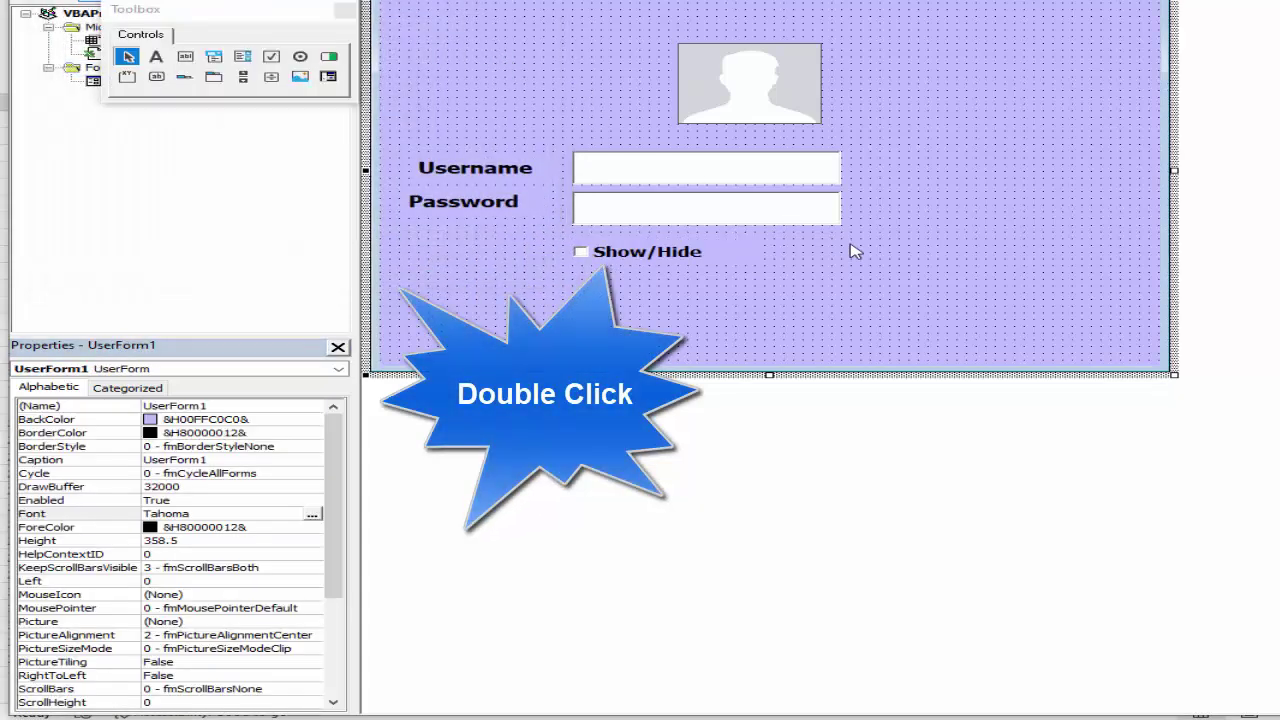
# In CheckBox1_Click, write If Me.CheckBox1.Value = True Then Me.TextBox2.PasswordChar = "".
pyautogui.doubleClick(651, 250)
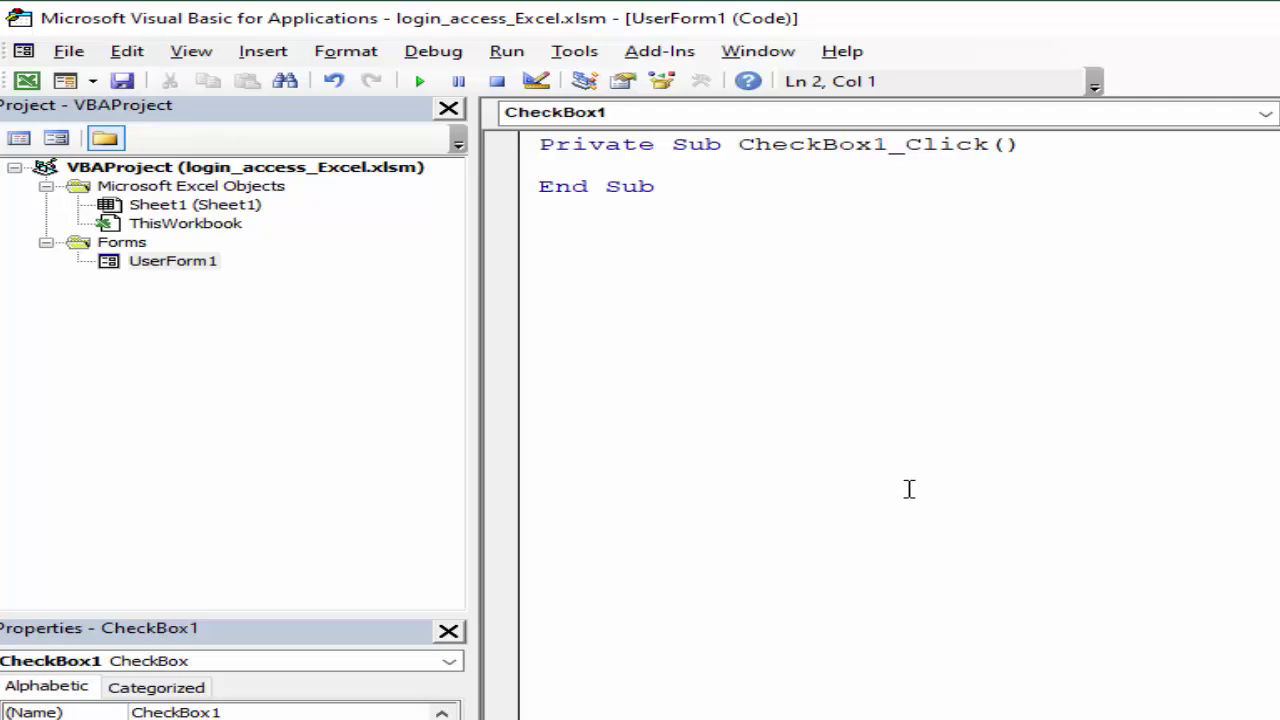
pyautogui.write('I')
pyautogui.write('f Me')
pyautogui.write('.C')
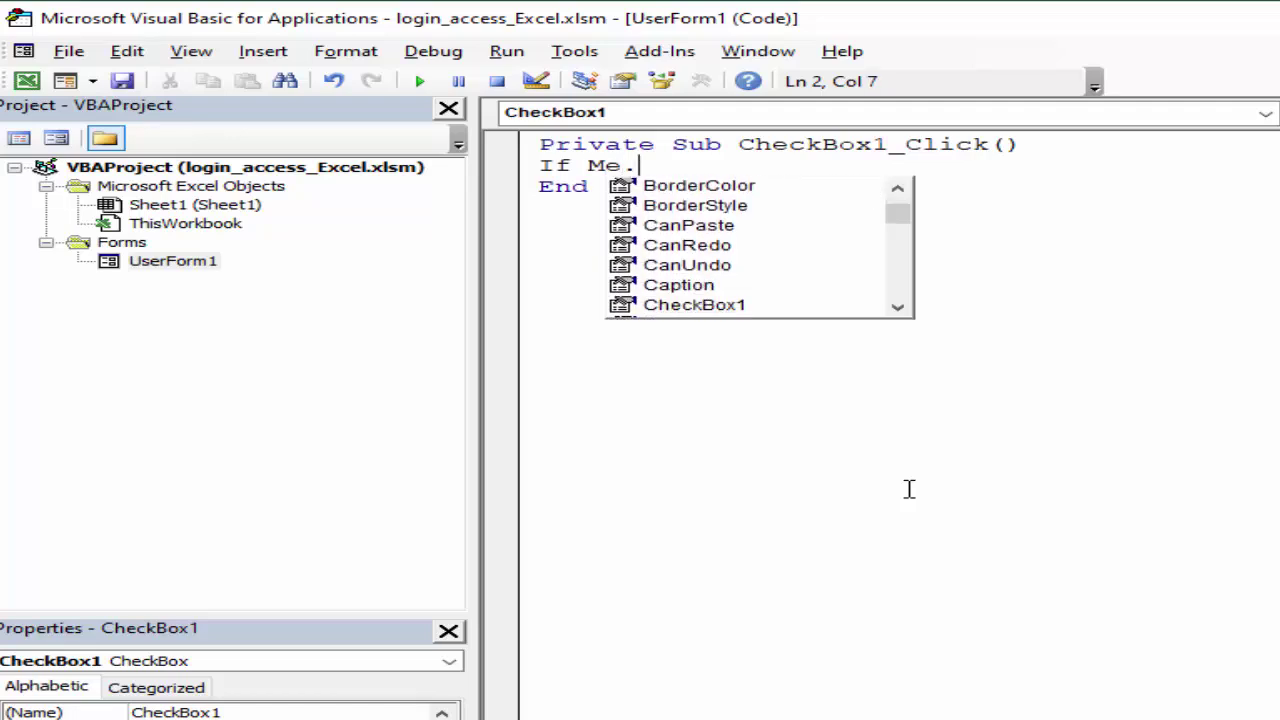
pyautogui.write('h')
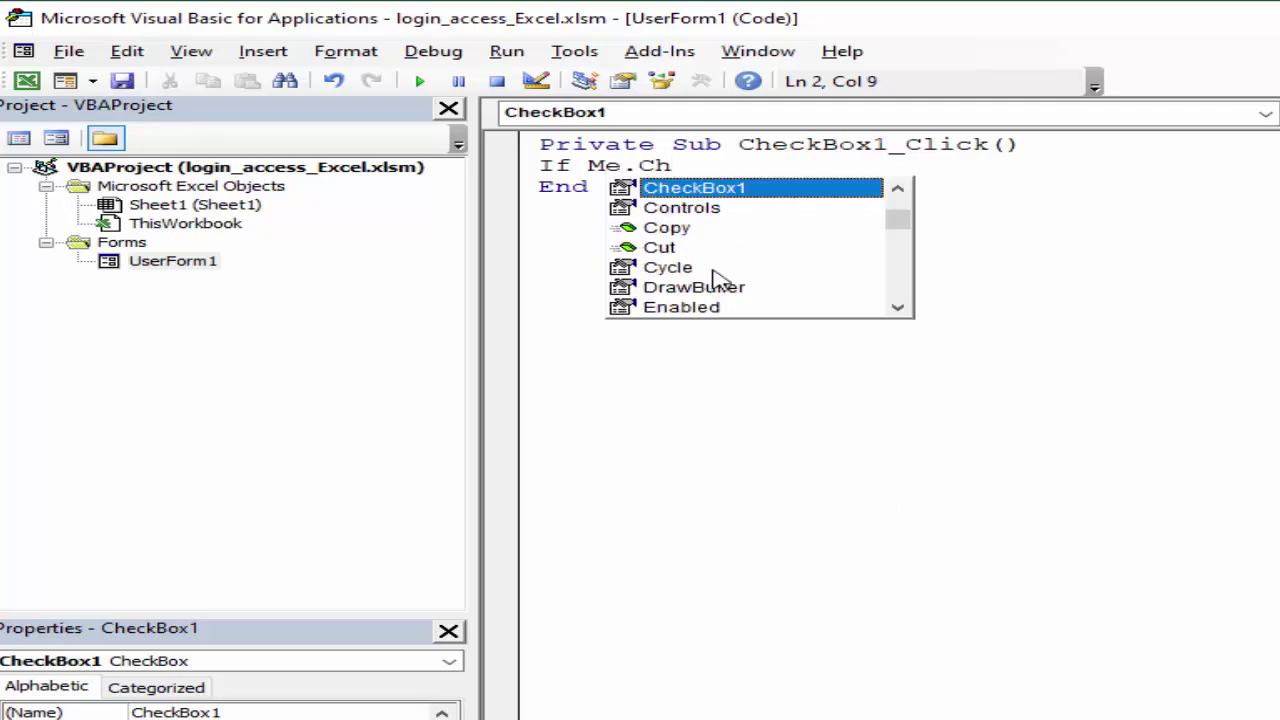
pyautogui.doubleClick(740, 188)
pyautogui.write('.')
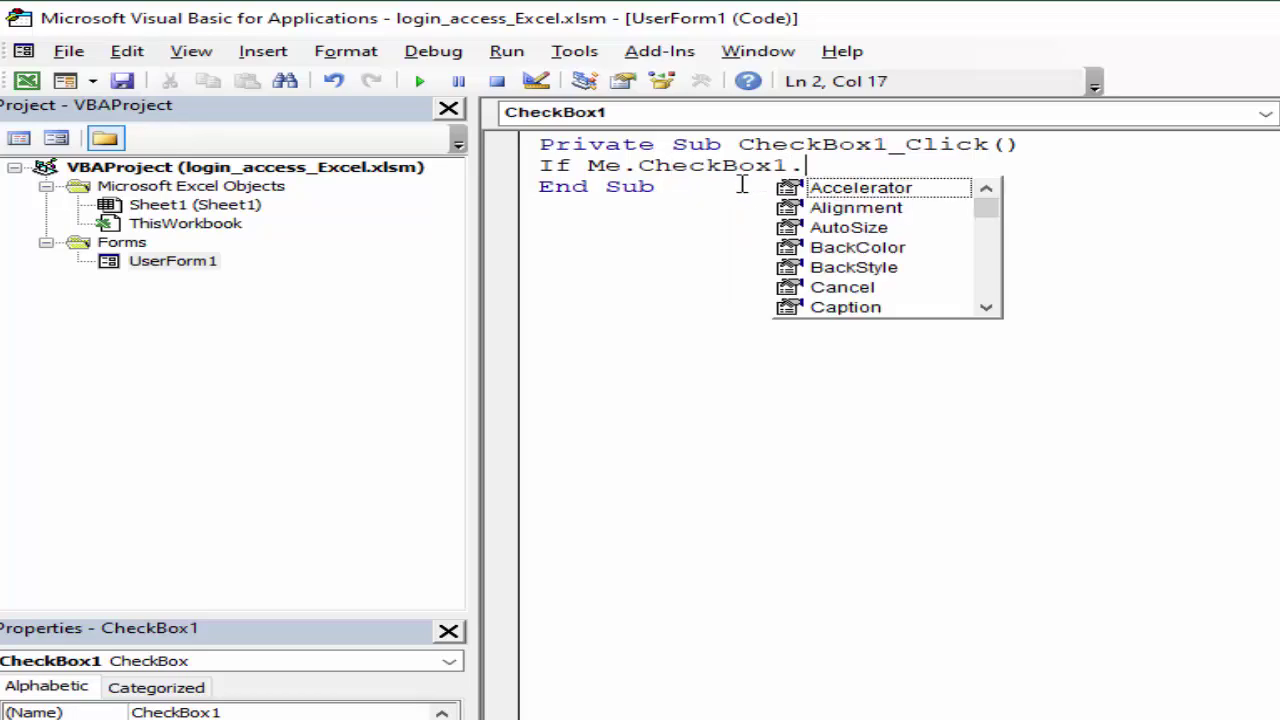
pyautogui.write('Value')
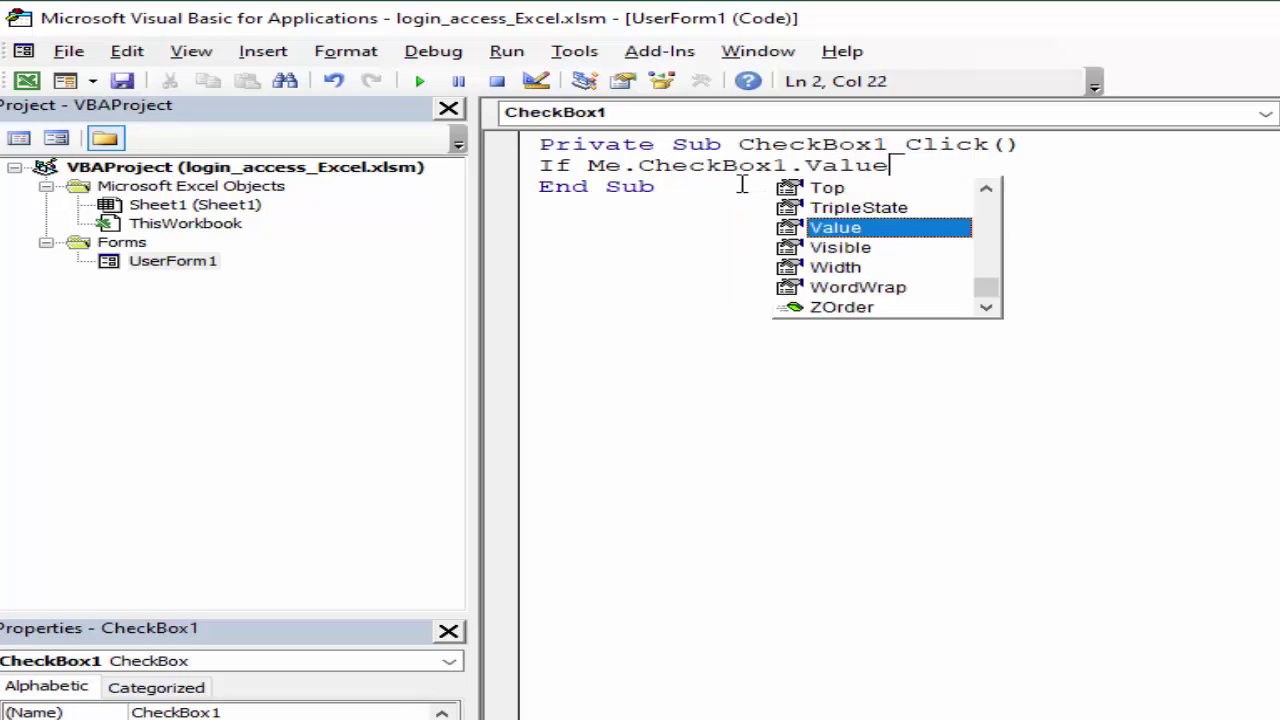
pyautogui.press('Escape')
pyautogui.write('= ')
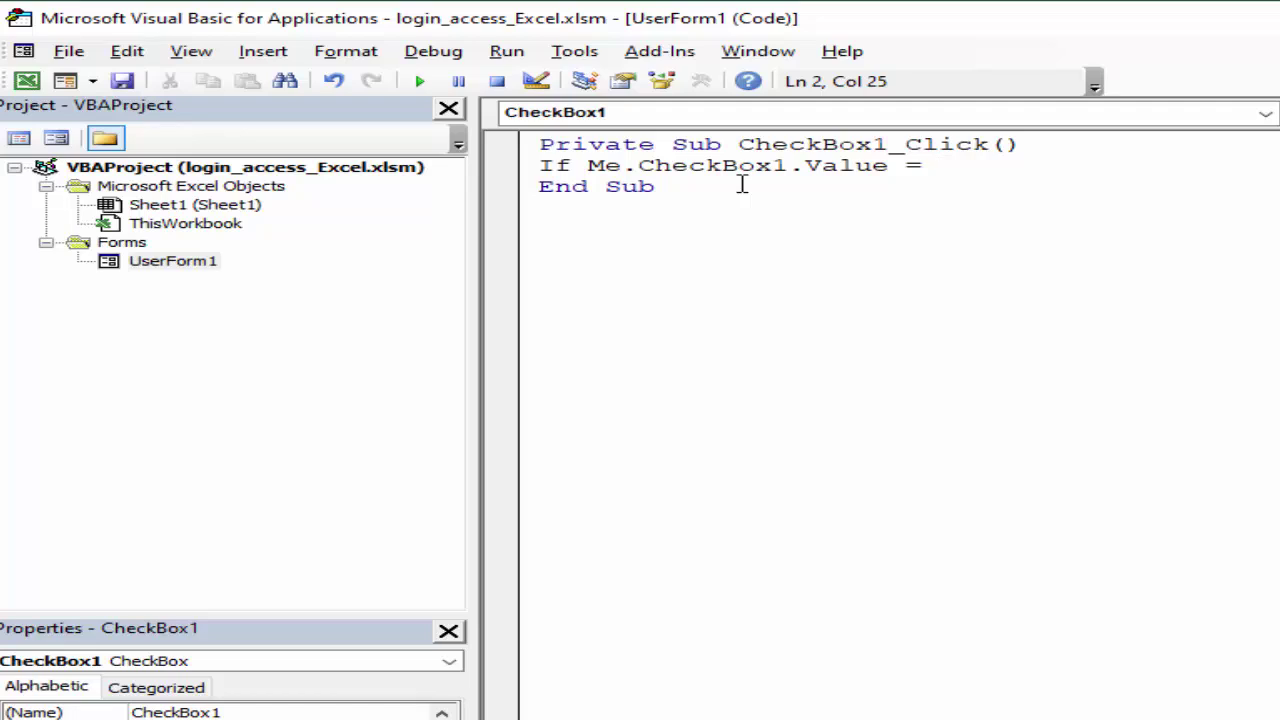
pyautogui.write('True')
pyautogui.write(' The')
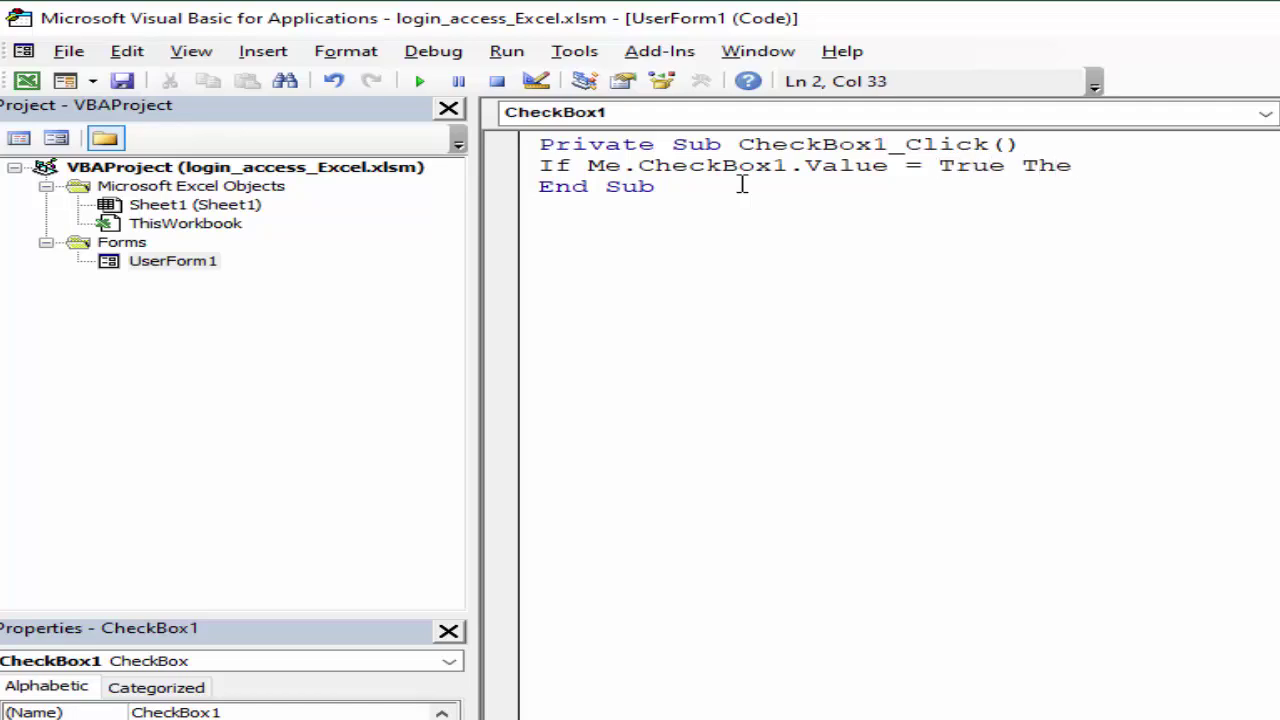
pyautogui.write('n')
pyautogui.press('Return')
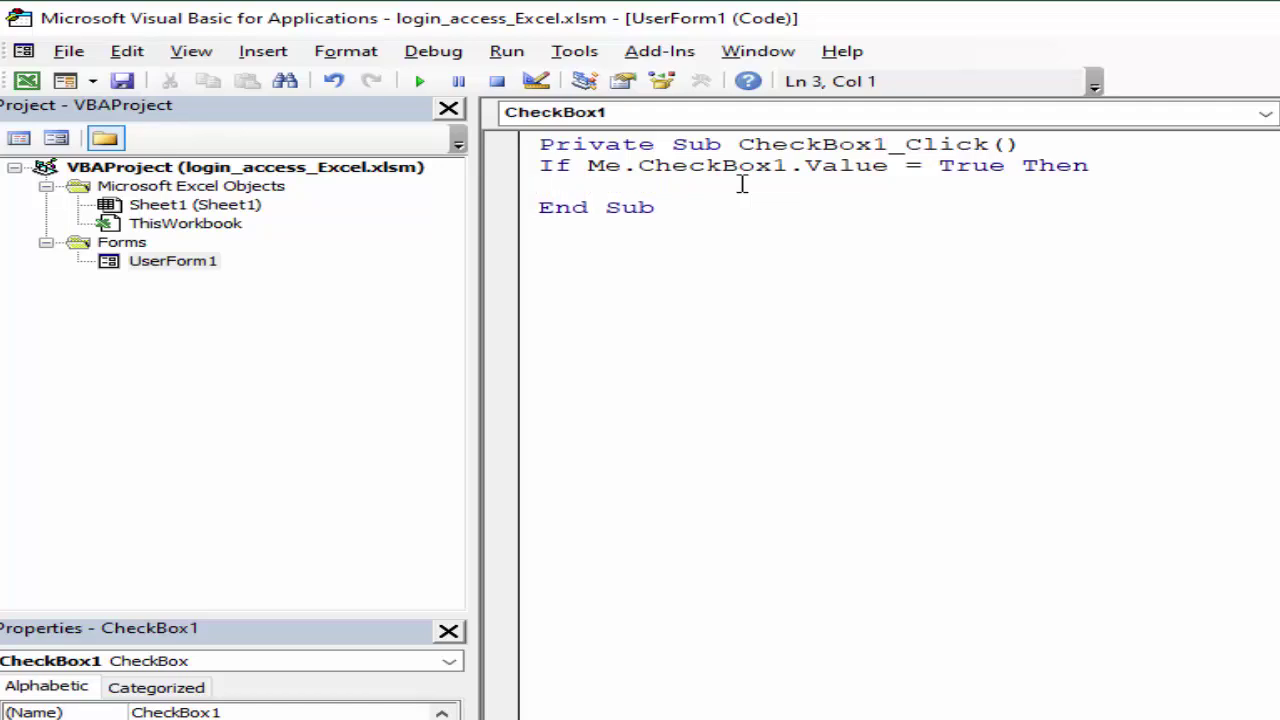
pyautogui.write('Me.')
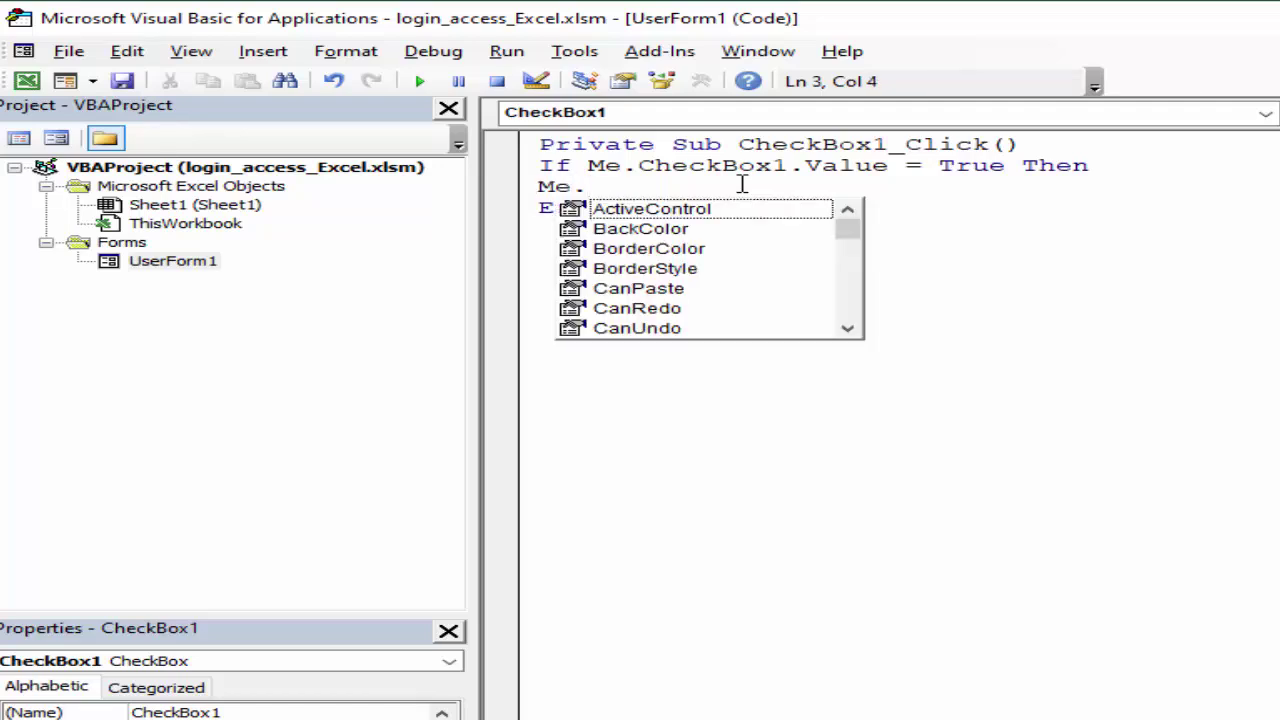
pyautogui.write('Te')
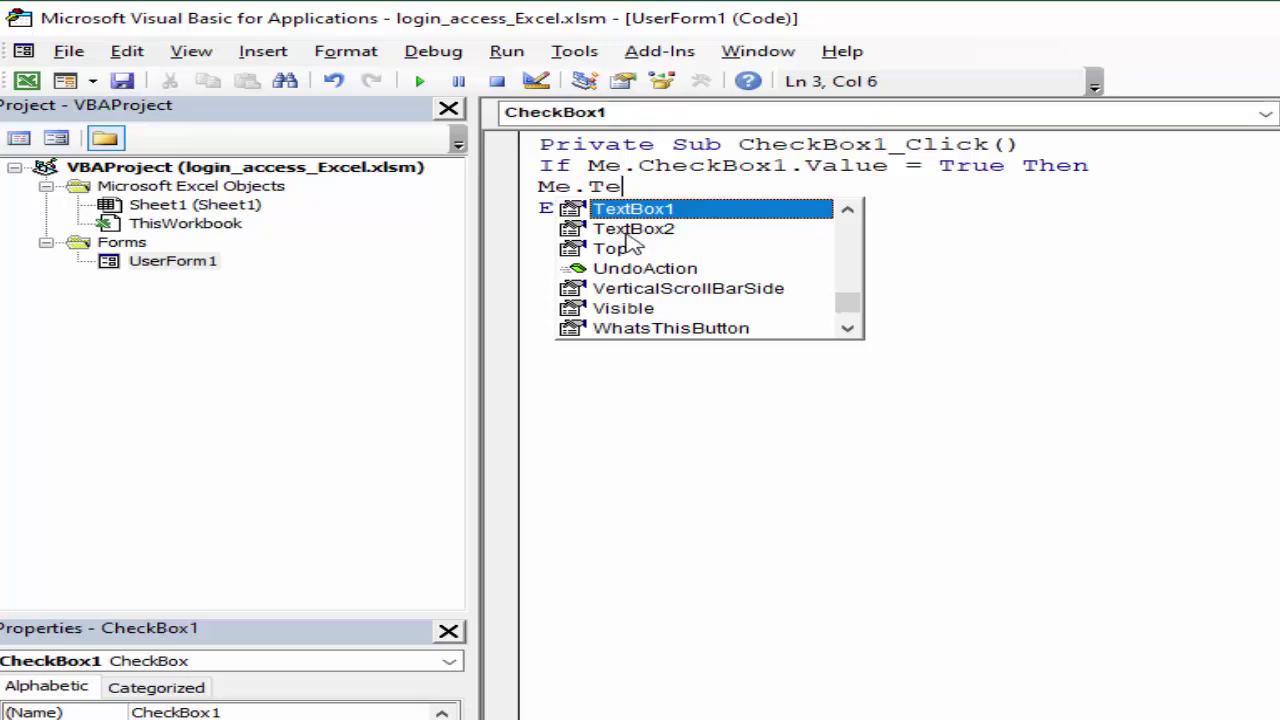
pyautogui.doubleClick(662, 229)
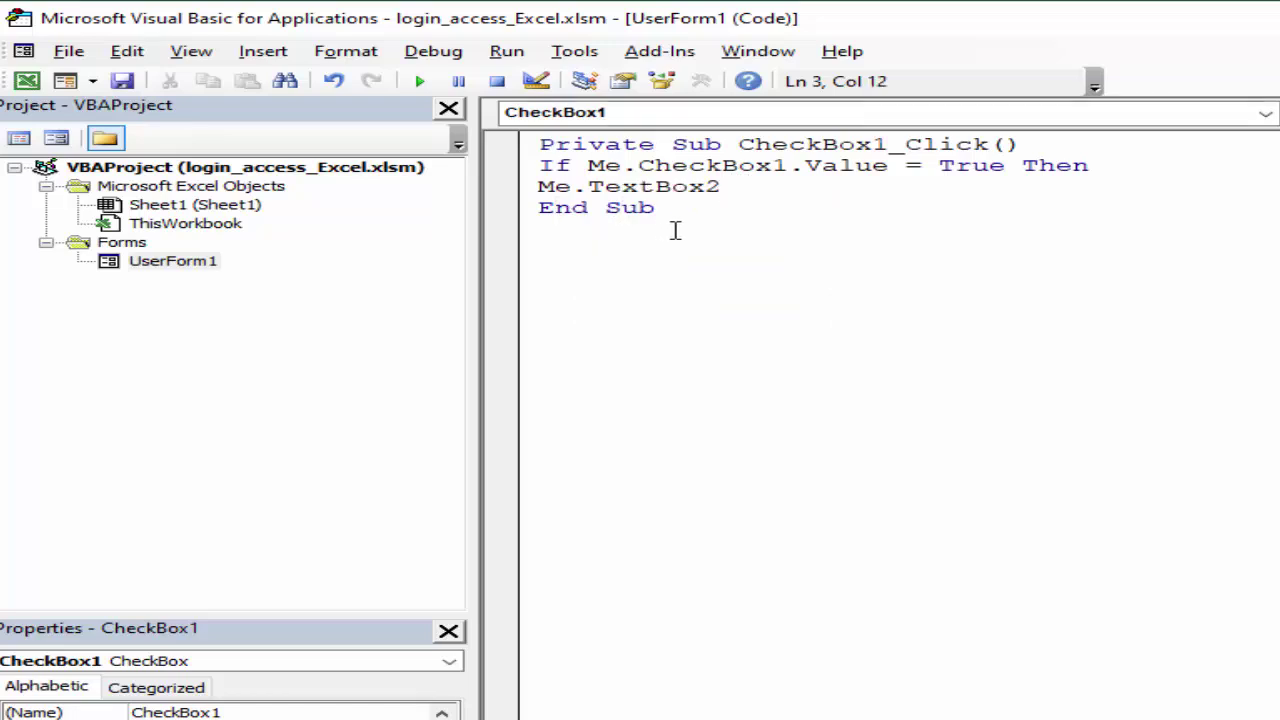
pyautogui.write('.')
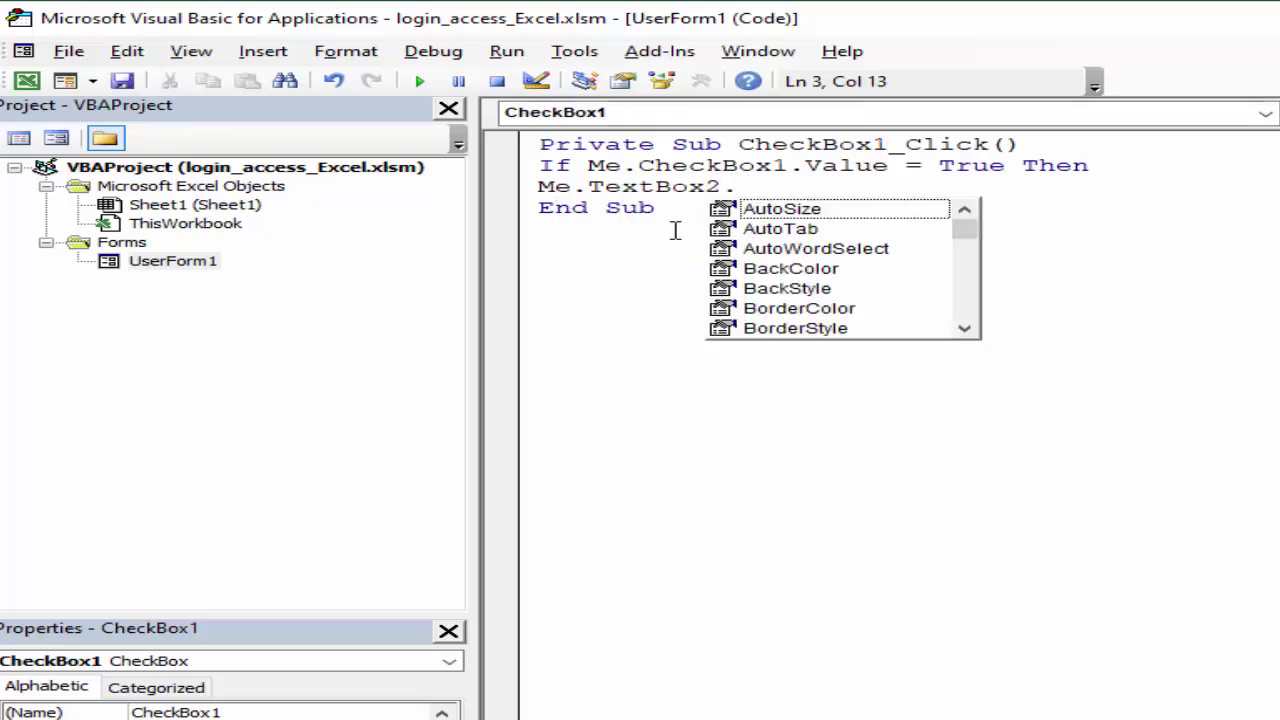
pyautogui.write('P')
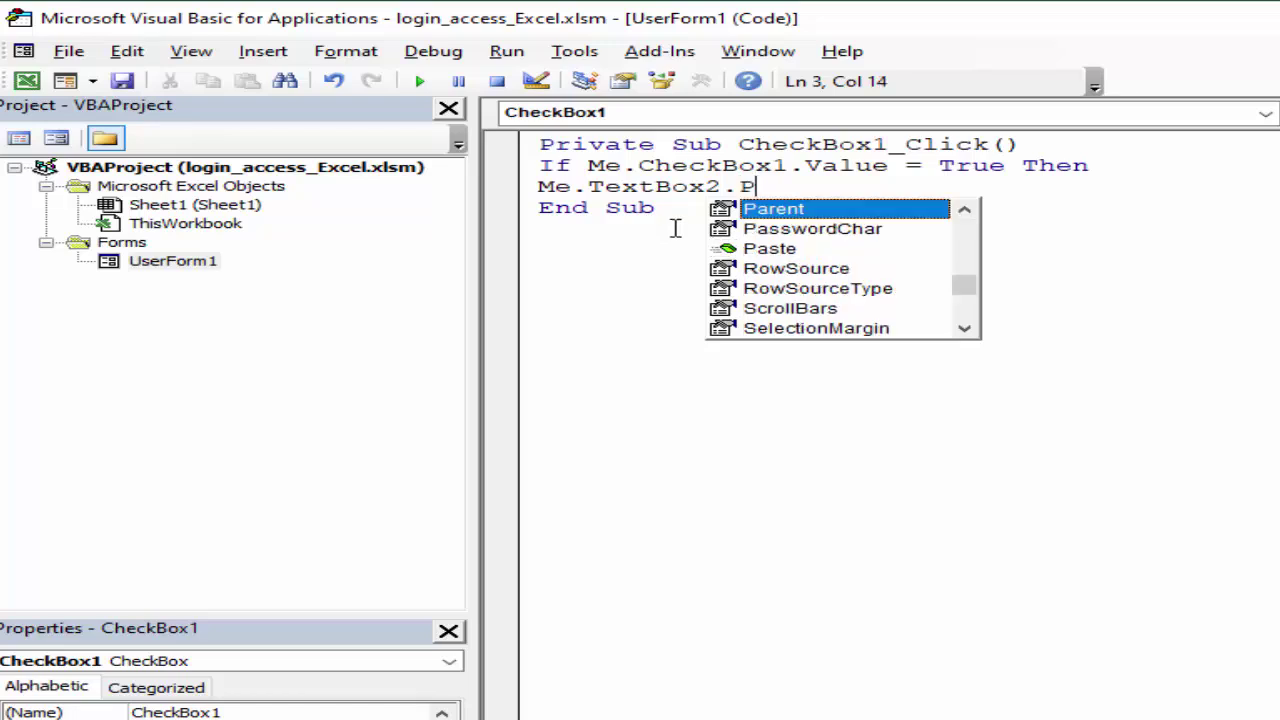
pyautogui.click(825, 228)
pyautogui.doubleClick(825, 228)
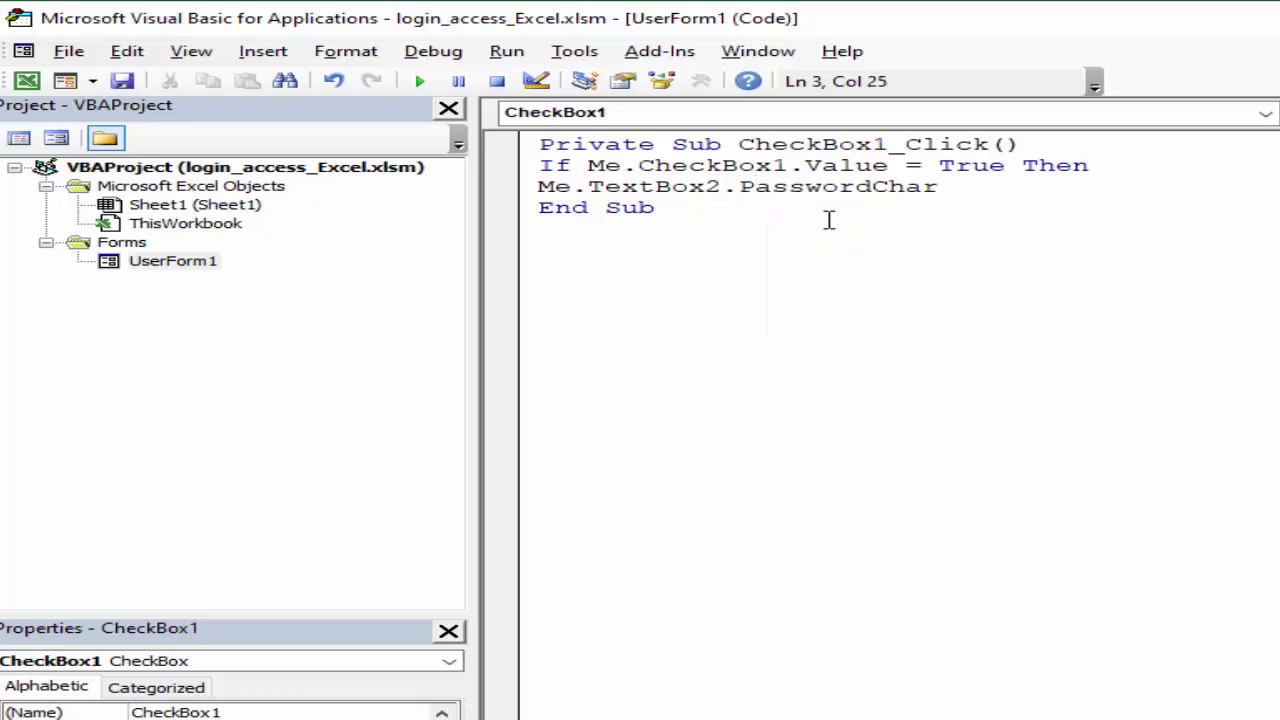
pyautogui.write('= ""')
# Add an Else branch setting PasswordChar to "*", close with End If, and run the form.
pyautogui.press('Return')
pyautogui.write('El')
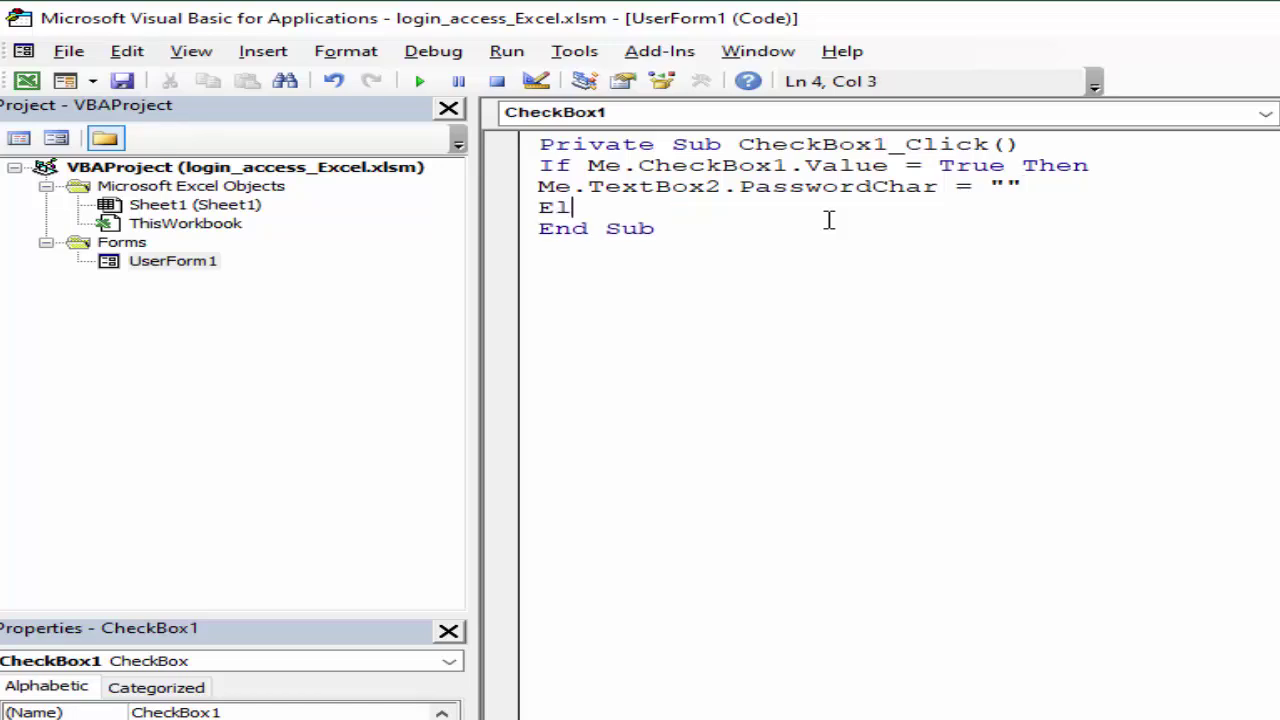
pyautogui.write('se')
pyautogui.press('Return')
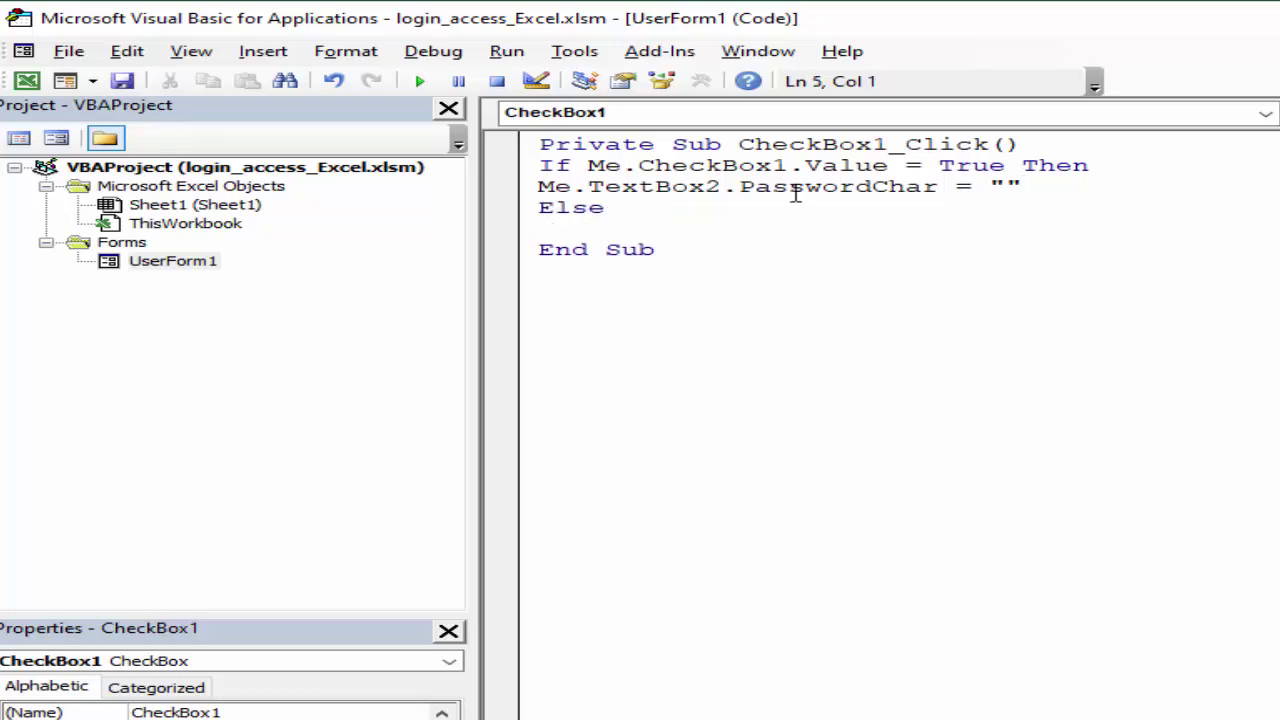
pyautogui.moveTo(540, 188); pyautogui.dragTo(1022, 184)
pyautogui.hotkey('ctrl', 'c')
pyautogui.click(572, 228)
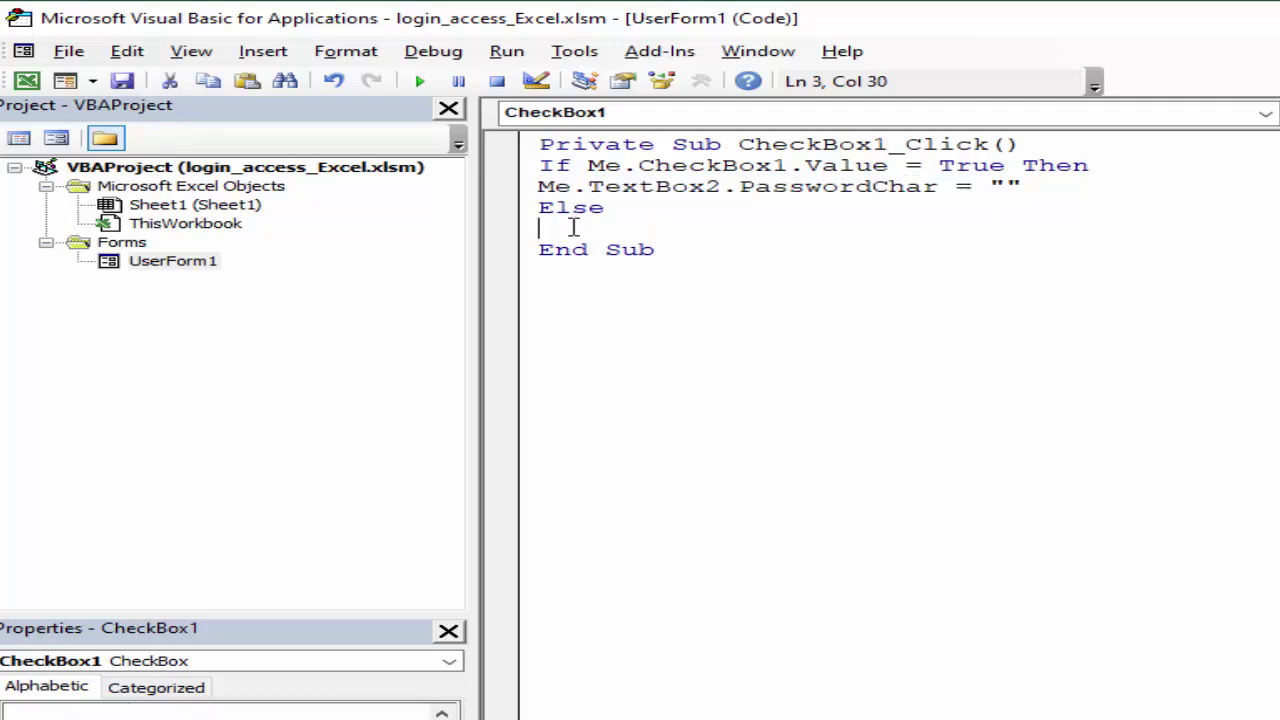
pyautogui.hotkey('ctrl', 'v')
pyautogui.click(1005, 224)
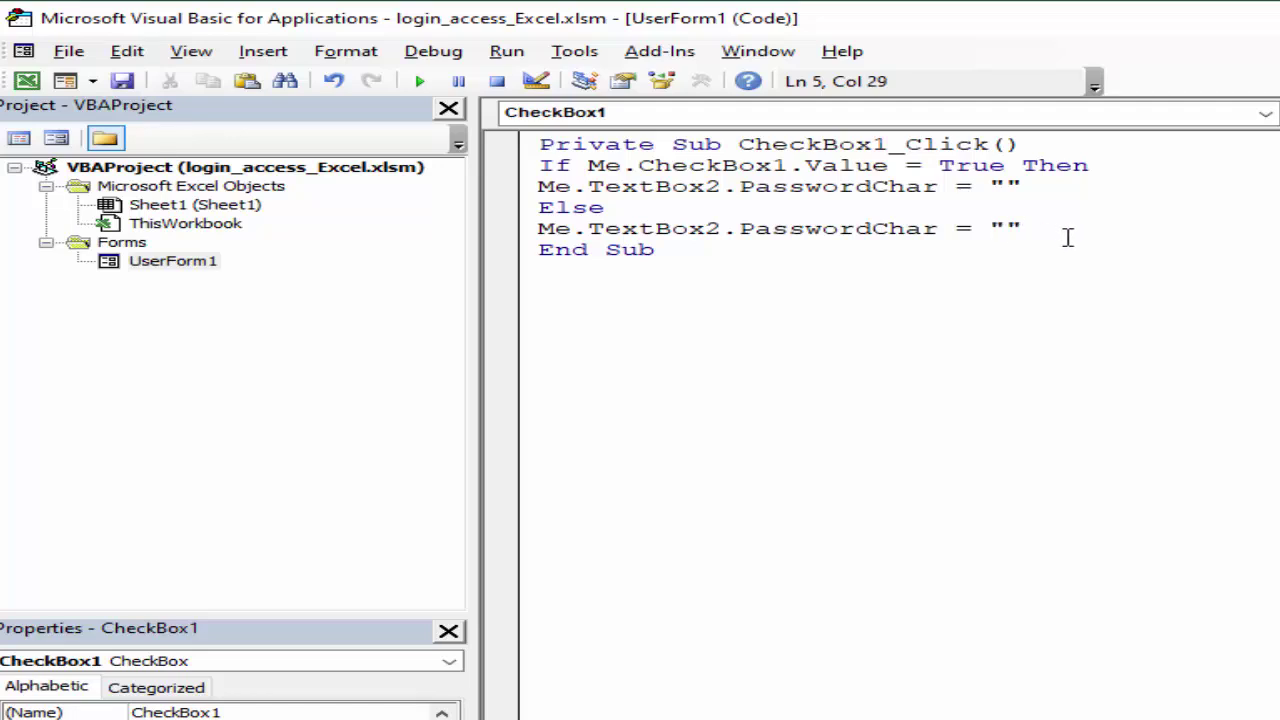
pyautogui.write('*')
pyautogui.click(1070, 224)
pyautogui.press('Return')
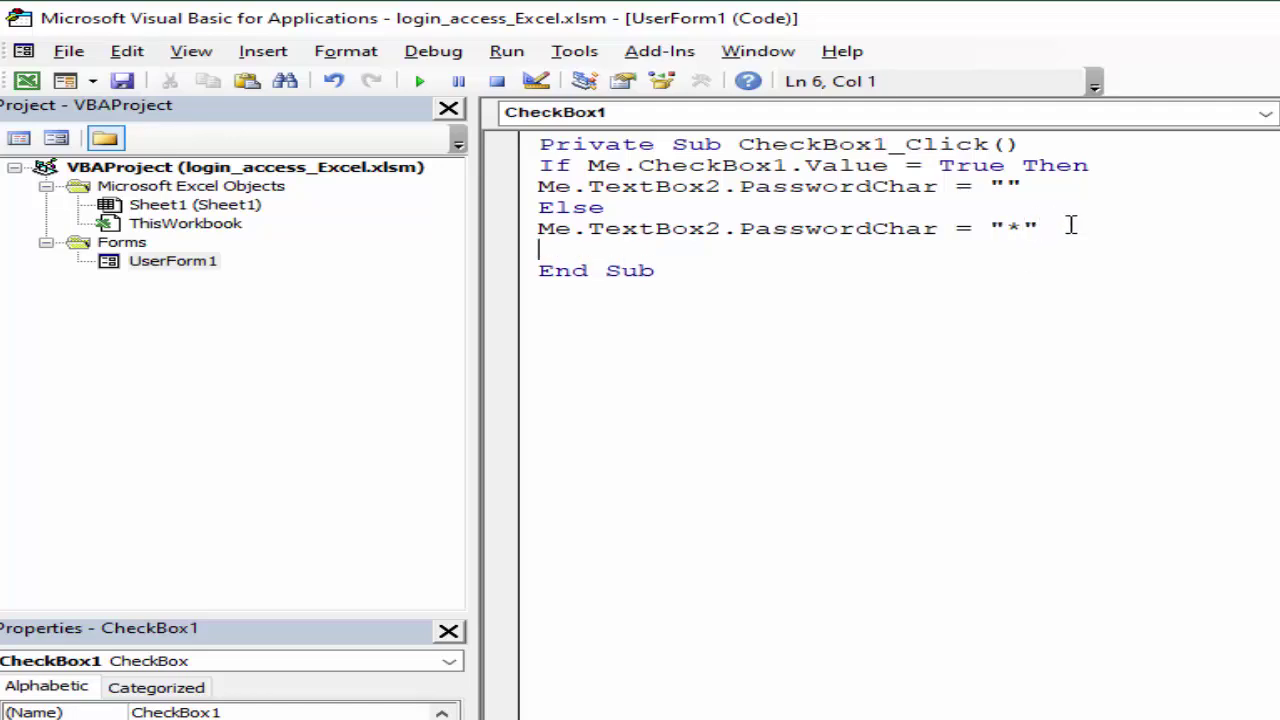
pyautogui.write('End ')
pyautogui.write('If')
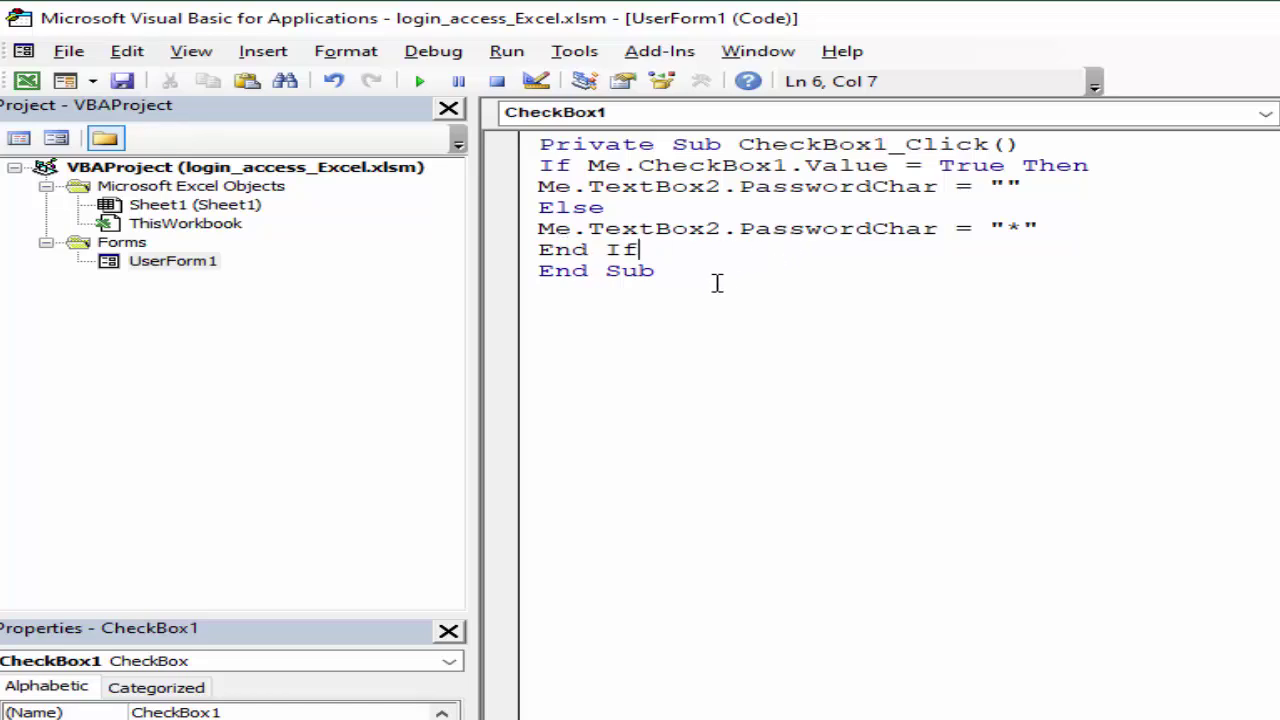
pyautogui.click(421, 84)
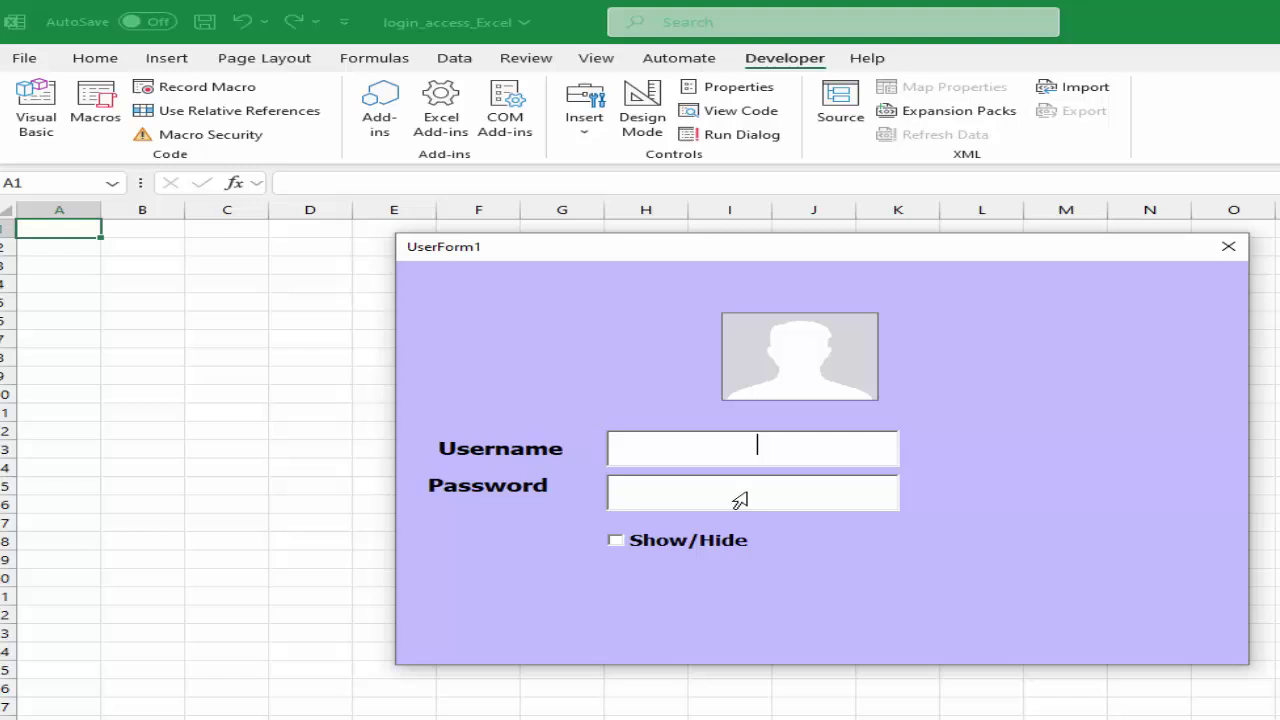
pyautogui.click(740, 498)
pyautogui.write('345678')
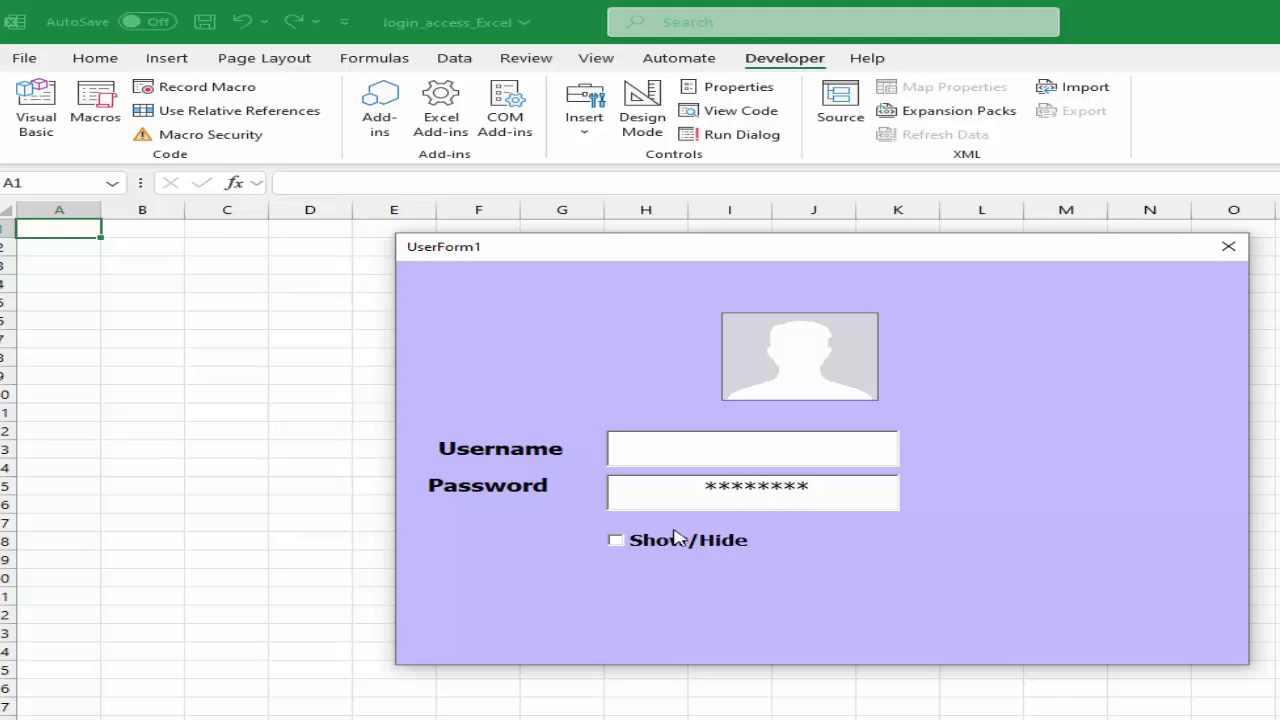
pyautogui.click(616, 542)
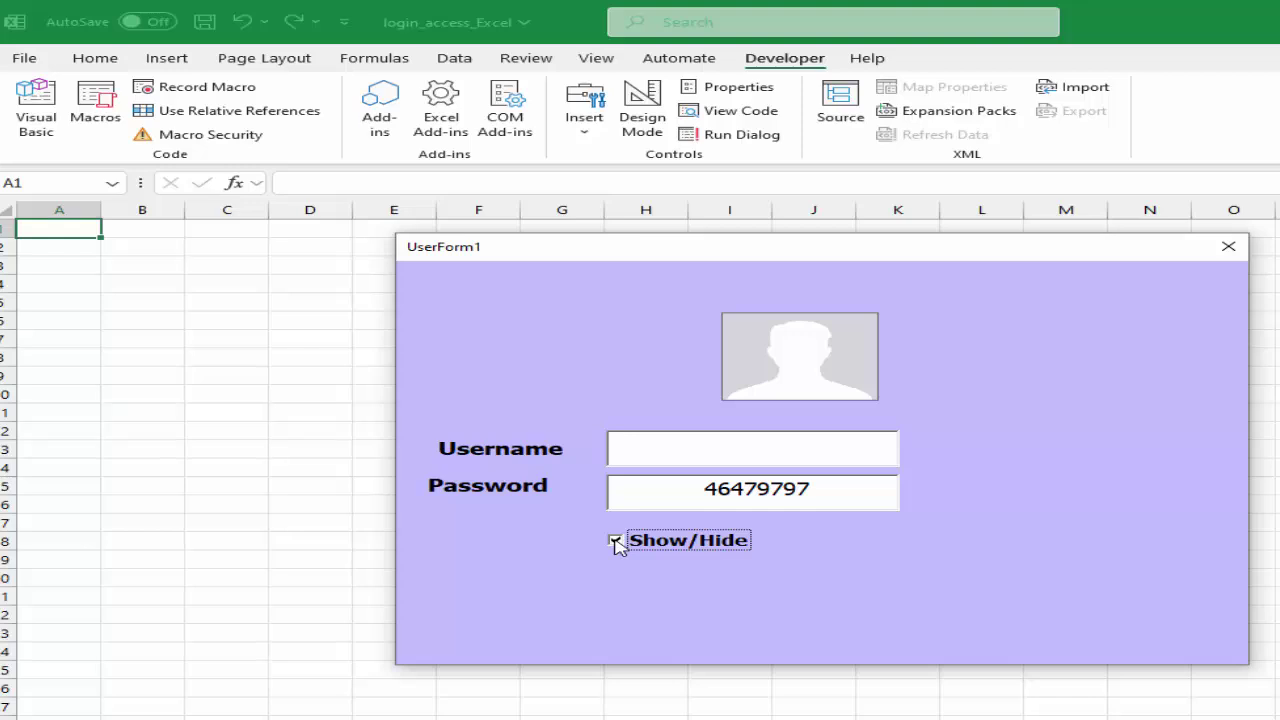
pyautogui.click(616, 542)
pyautogui.click(616, 542)
pyautogui.click(616, 542)
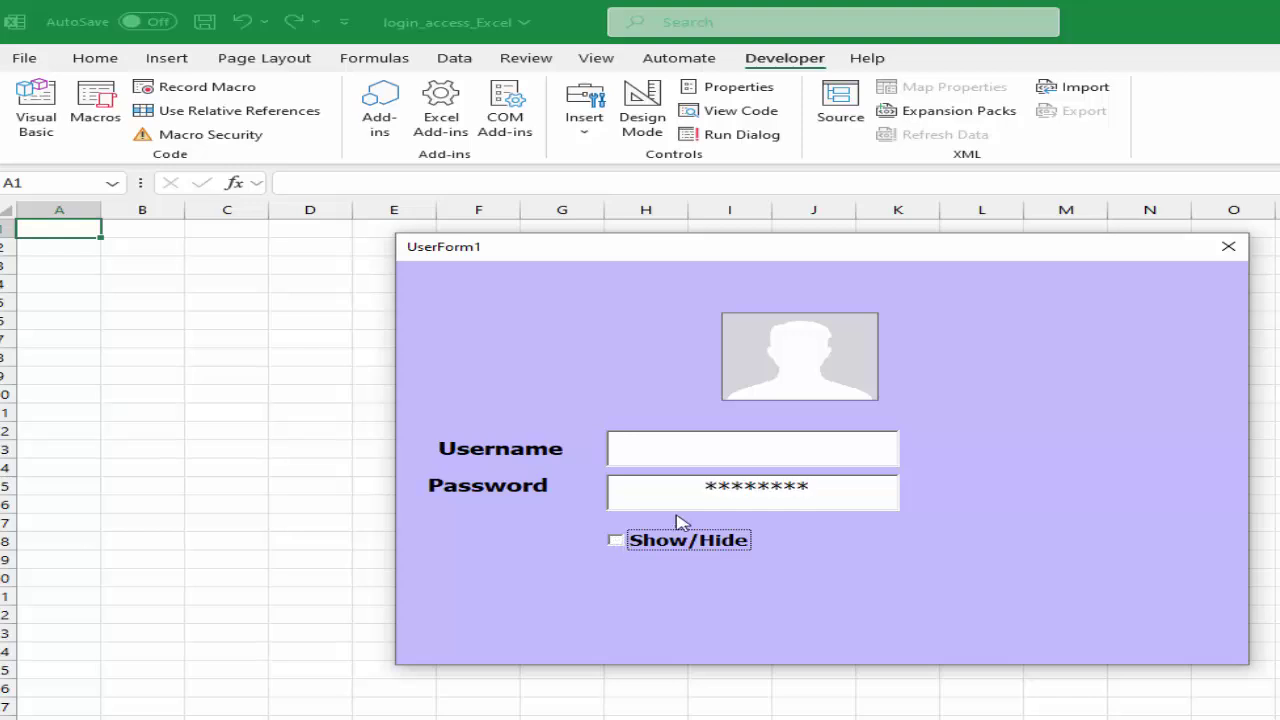
# Retype the password, tick Show/Hide to reveal it, then close the form.
pyautogui.doubleClick(752, 487)
pyautogui.write('**')
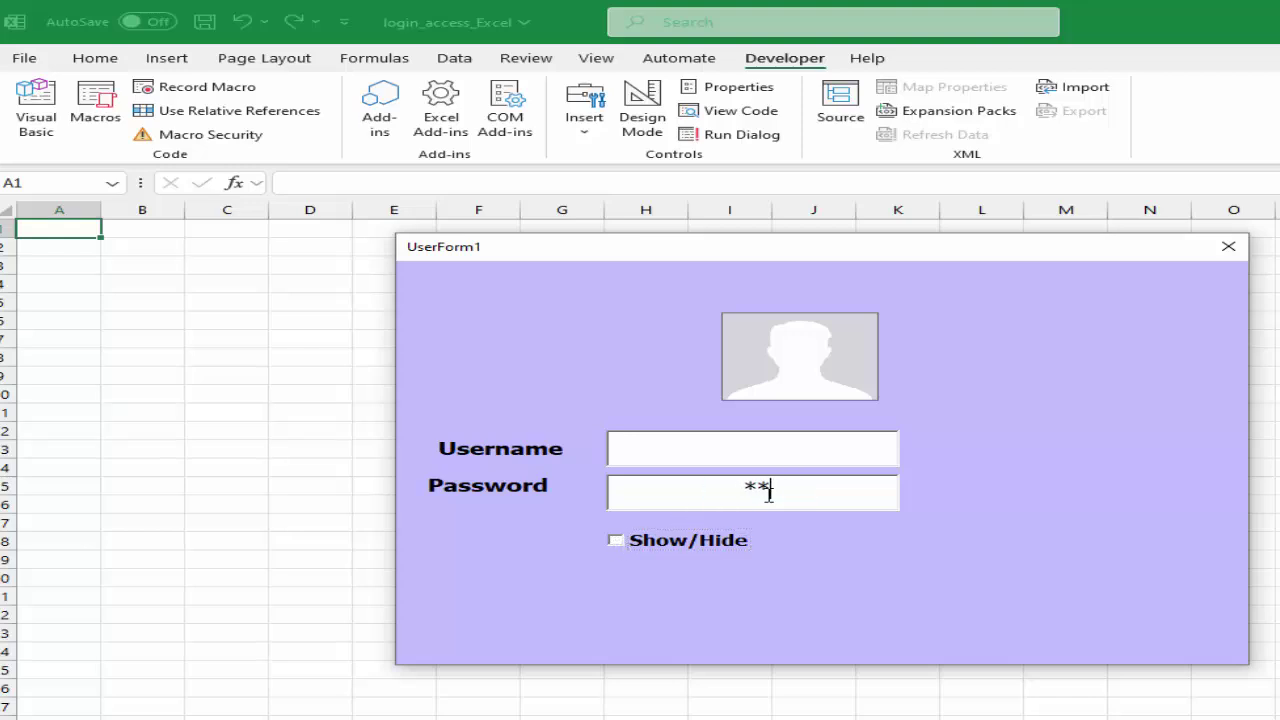
pyautogui.write('********')
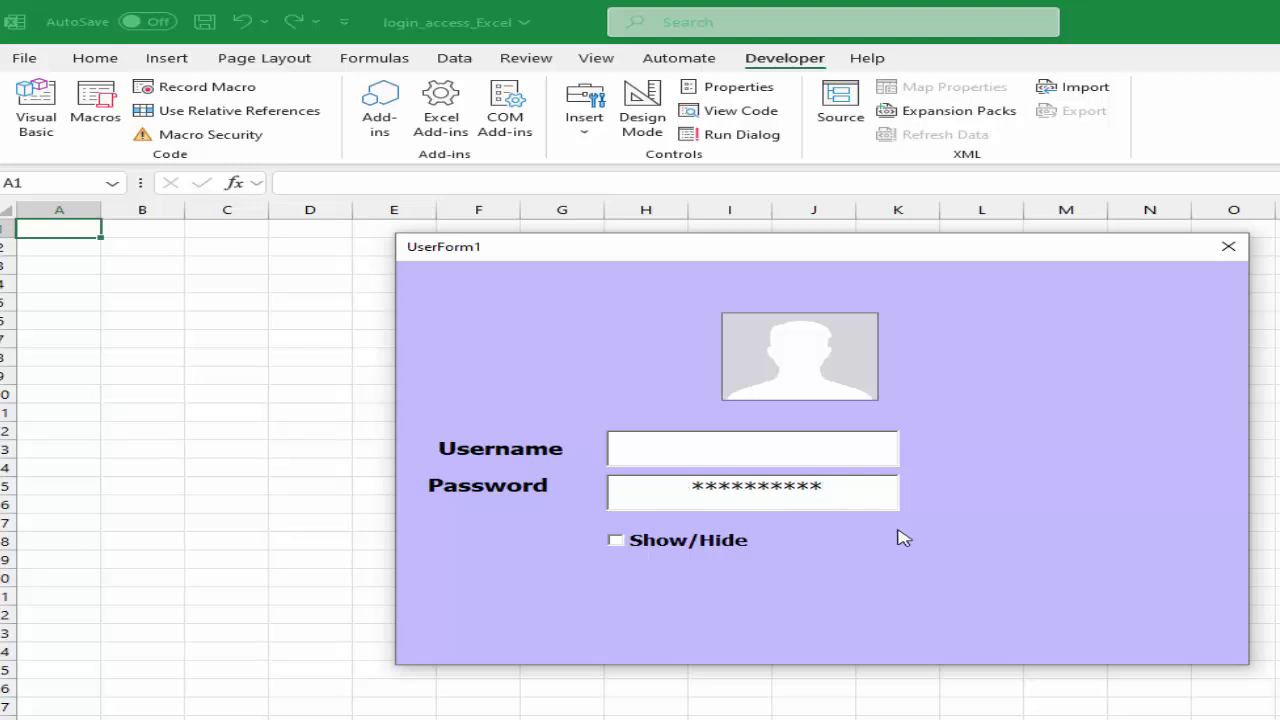
pyautogui.click(616, 541)
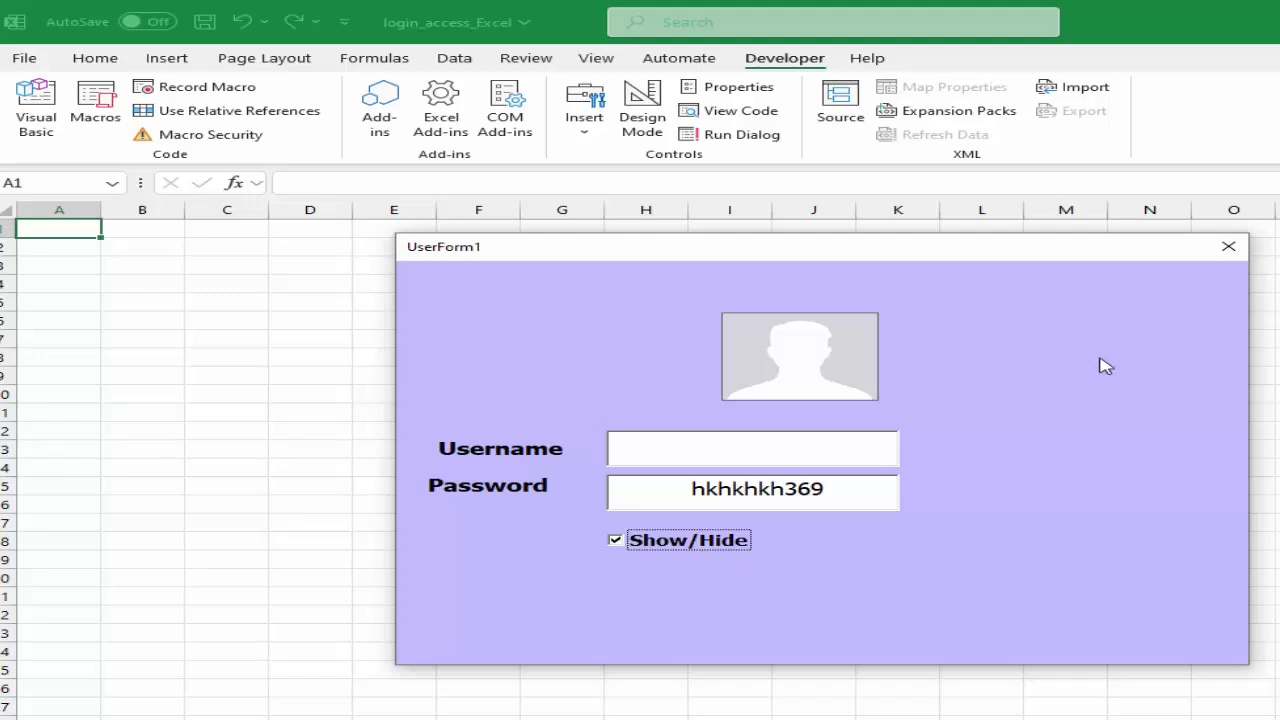
pyautogui.click(1228, 248)
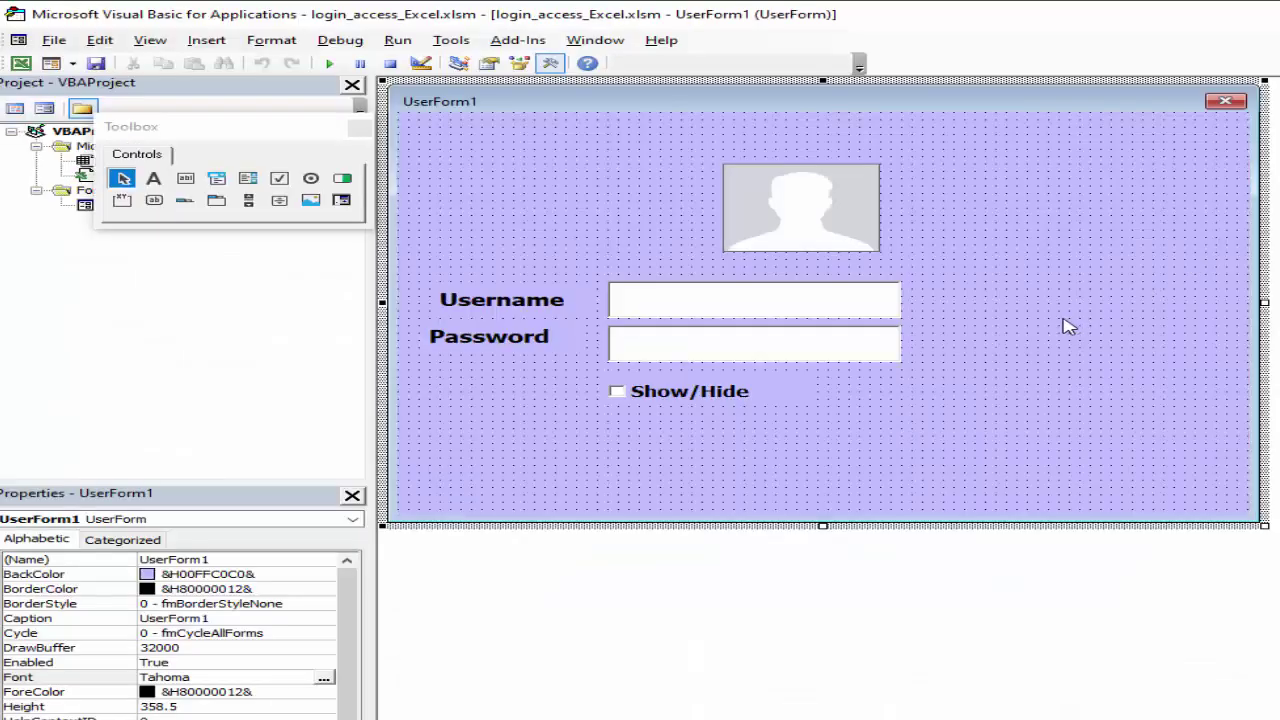
# Draw a command button right of Show/Hide with a light green background.
pyautogui.click(154, 201)
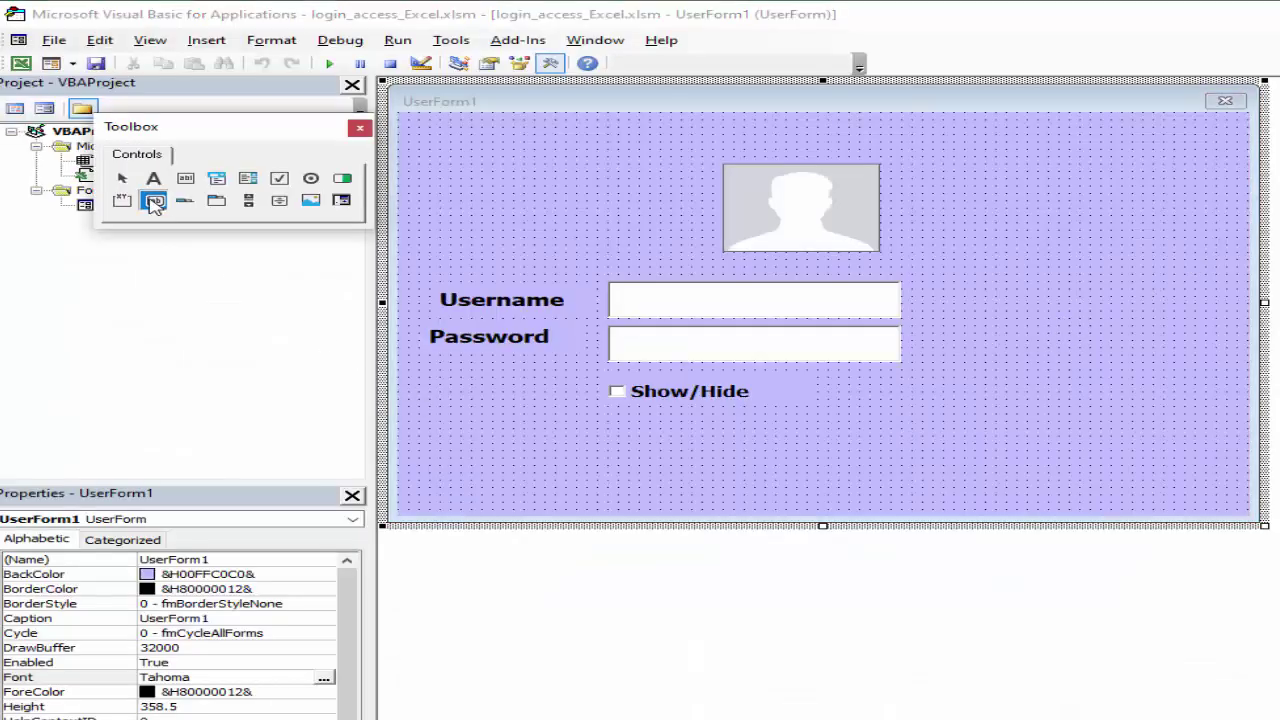
pyautogui.moveTo(1184, 378)
pyautogui.mouseDown()
pyautogui.moveTo(1042, 391)
pyautogui.moveTo(977, 433)
pyautogui.mouseUp()
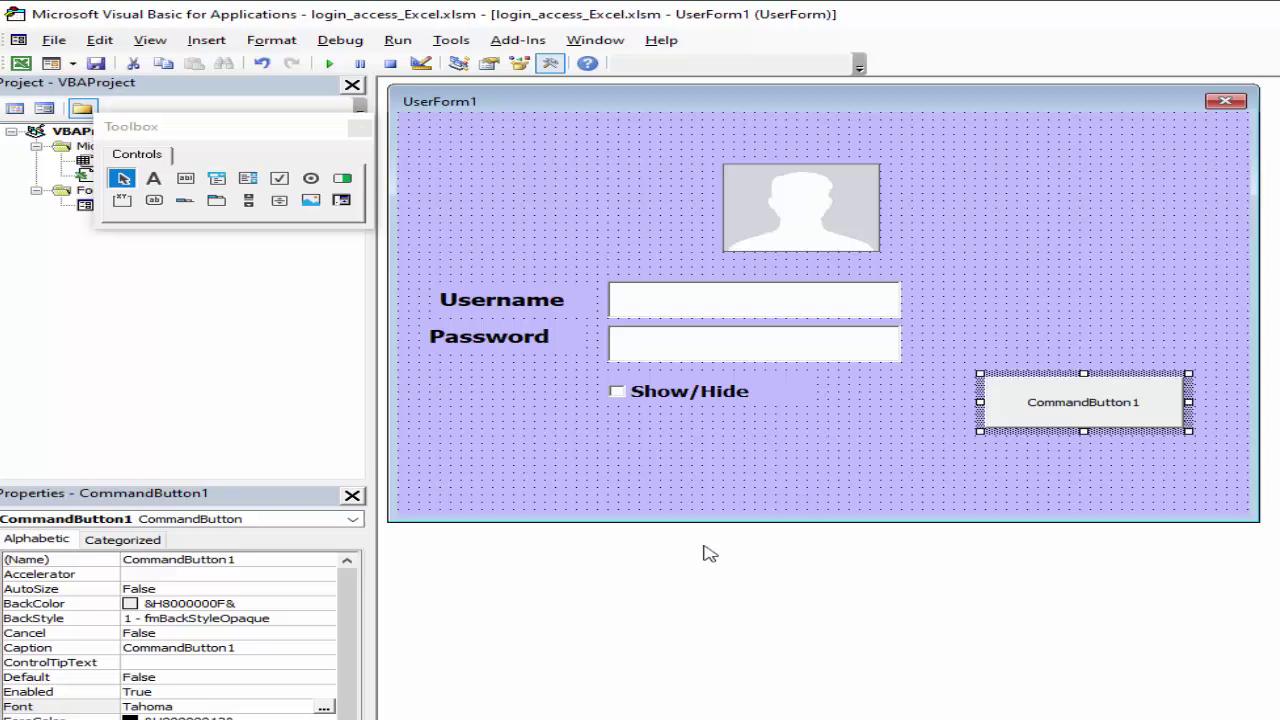
pyautogui.click(330, 606)
pyautogui.click(324, 604)
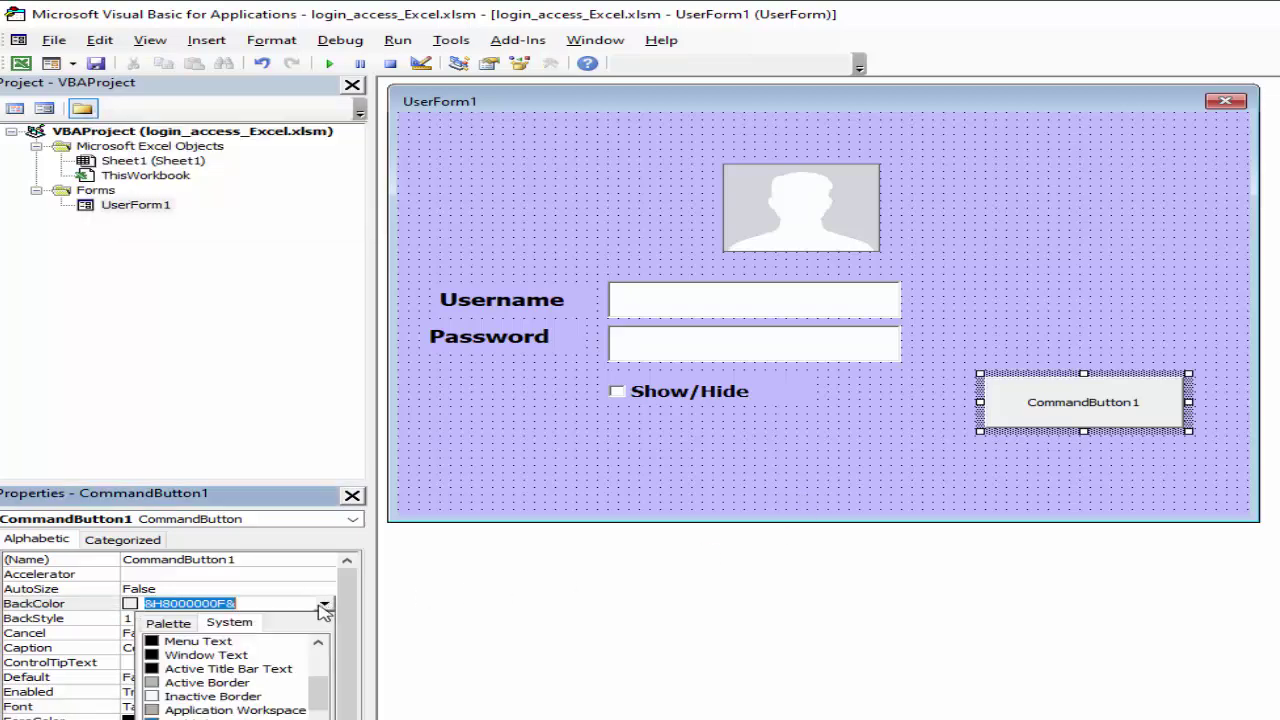
pyautogui.click(189, 624)
pyautogui.click(250, 646)
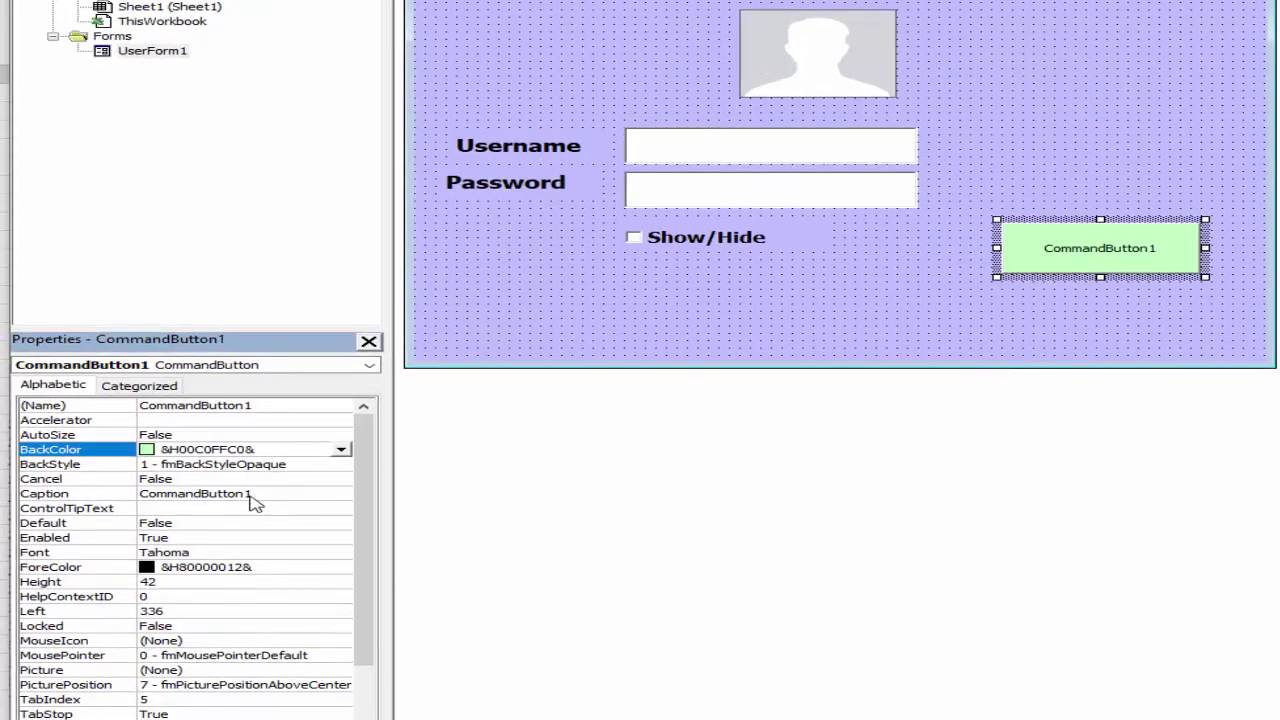
# Caption the button 'Login' in bold 16-point Tahoma and open its CommandButton1_Click procedure.
pyautogui.doubleClick(249, 494)
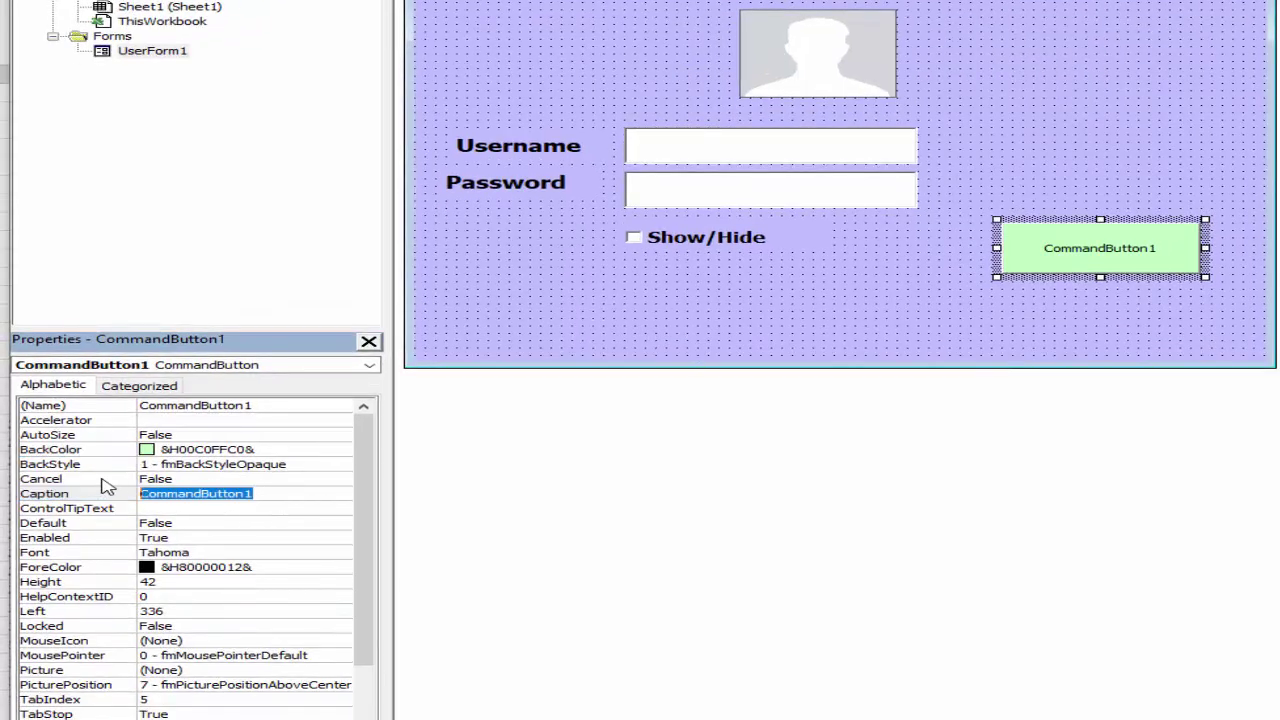
pyautogui.write('Login')
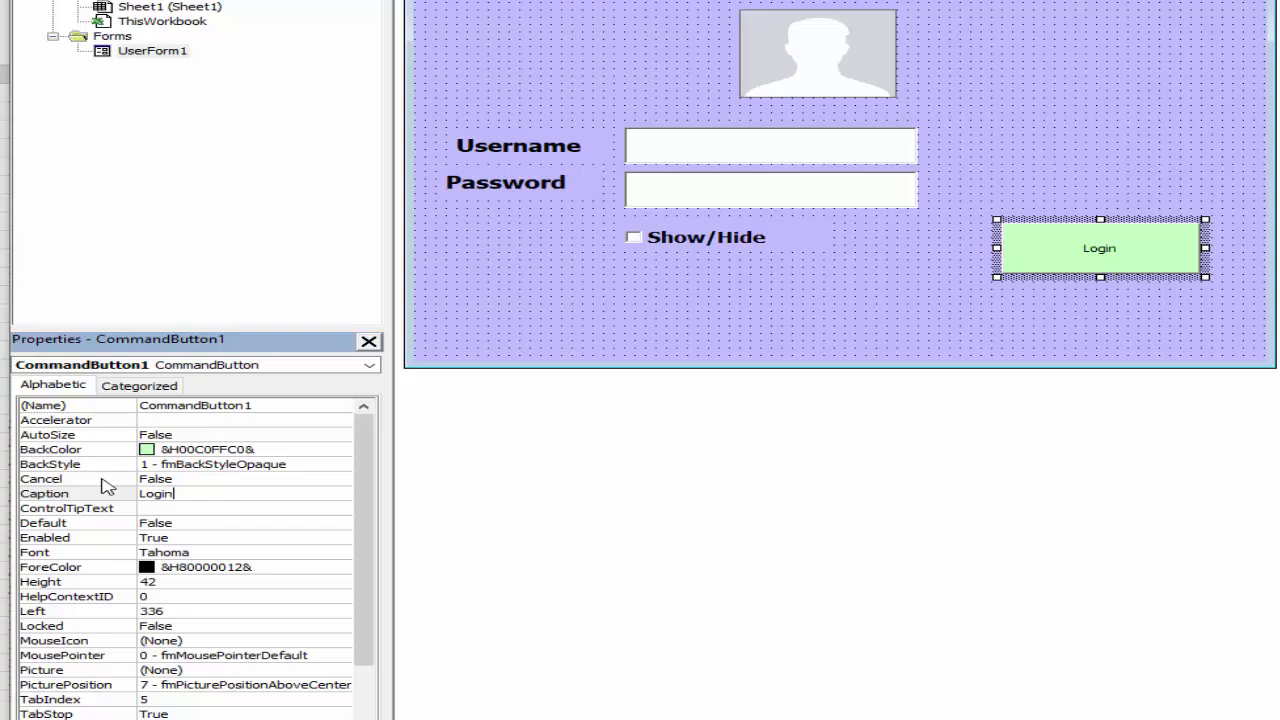
pyautogui.press('Return')
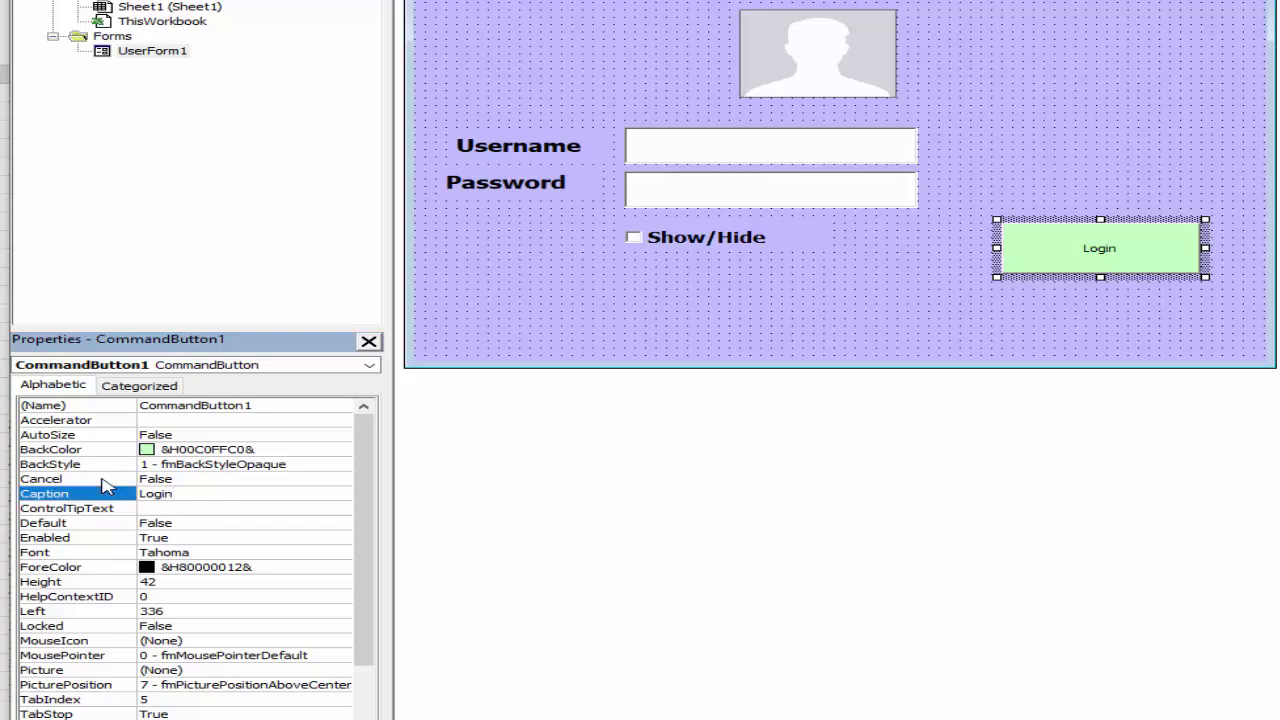
pyautogui.click(333, 553)
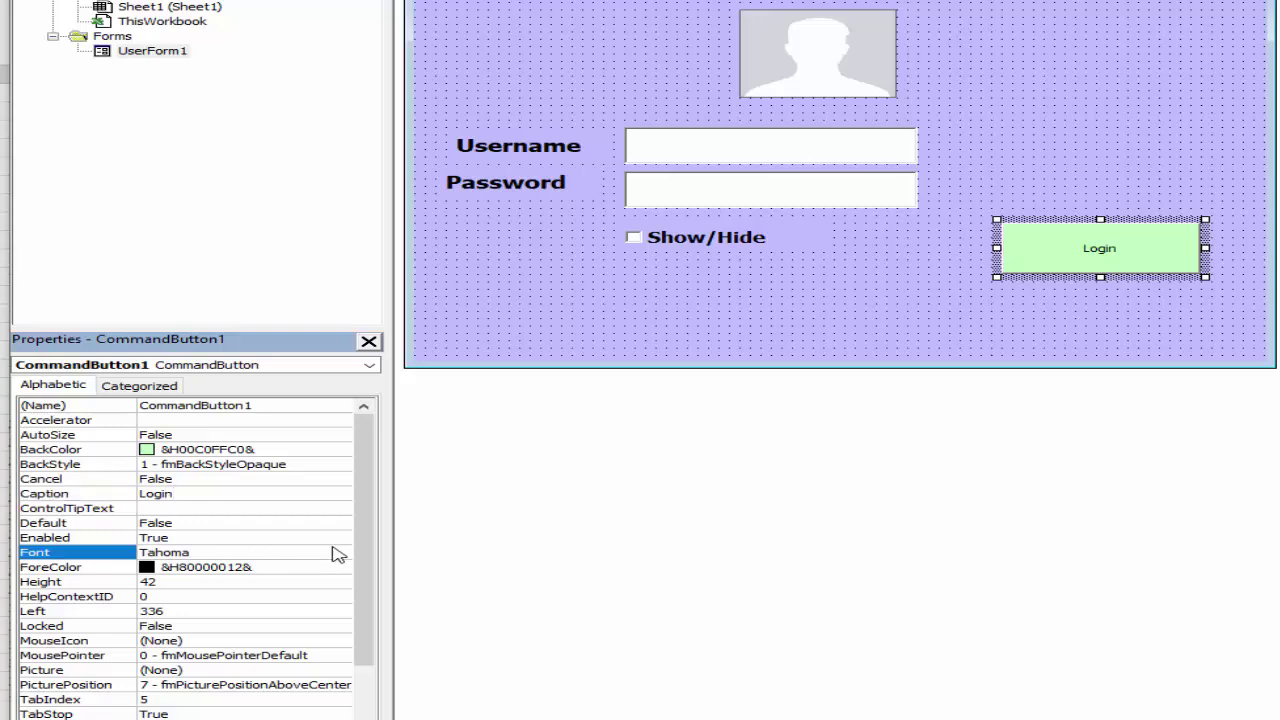
pyautogui.click(341, 553)
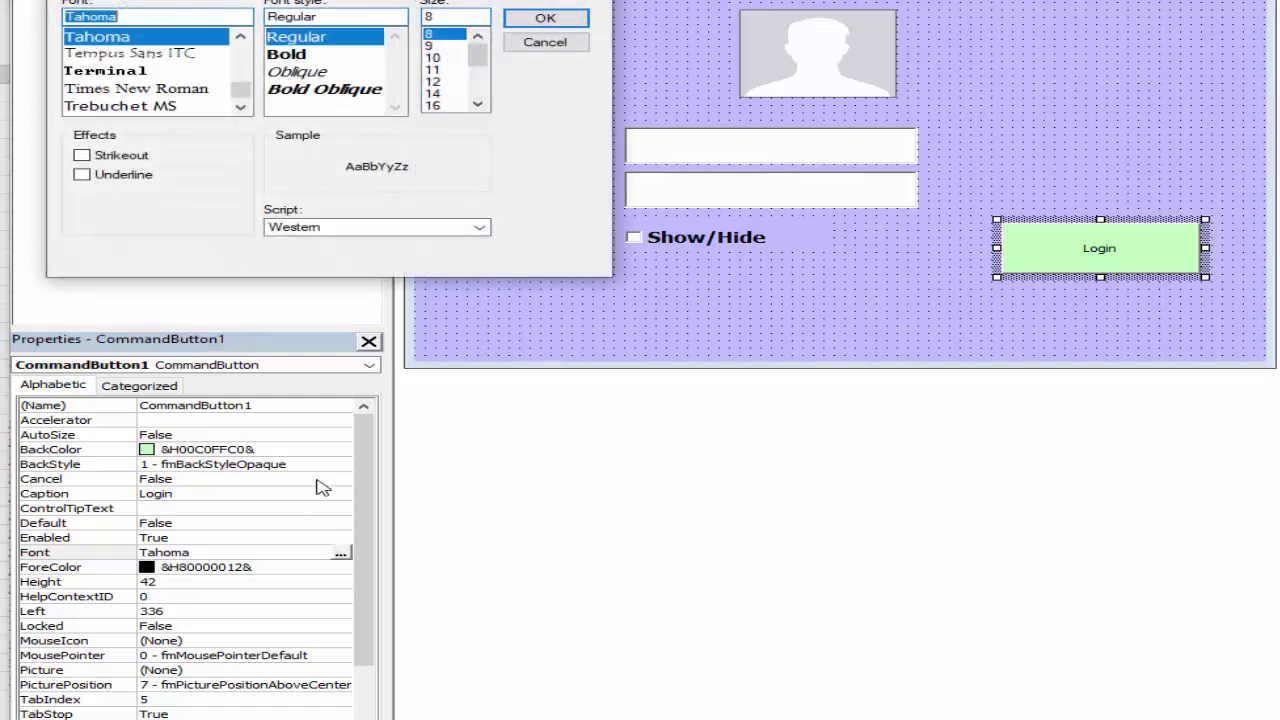
pyautogui.click(440, 106)
pyautogui.click(300, 55)
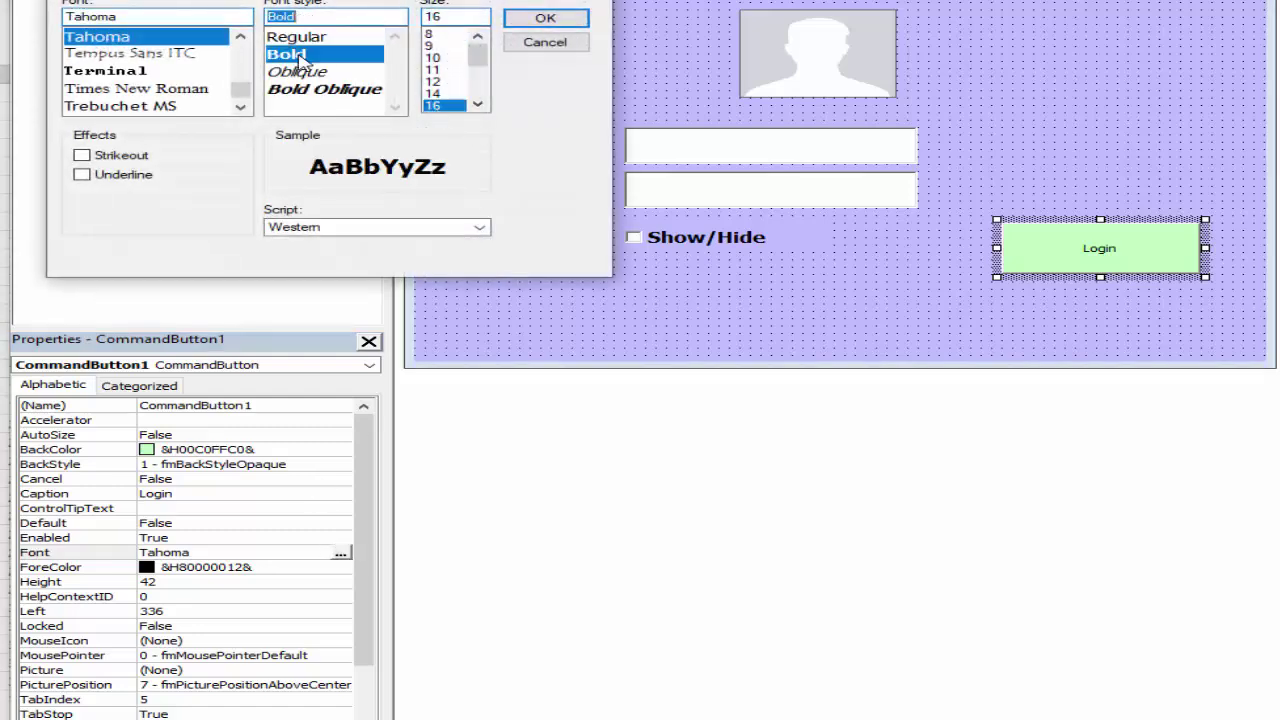
pyautogui.click(545, 19)
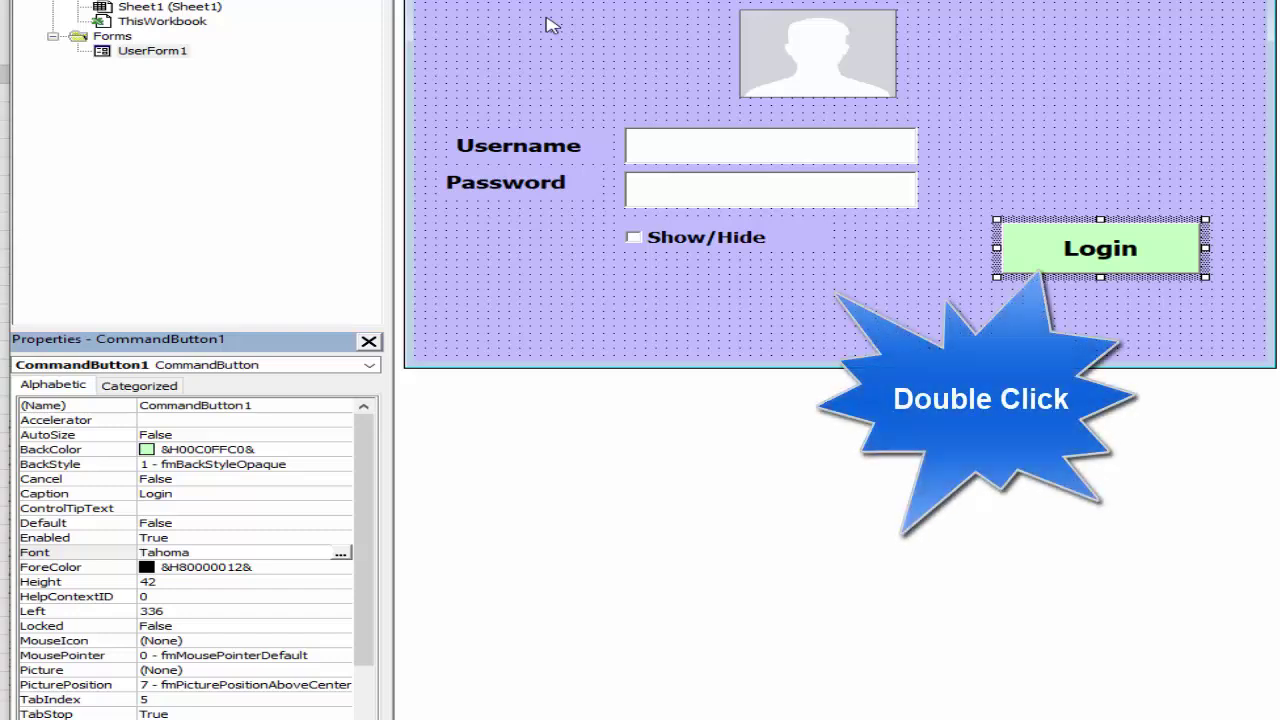
pyautogui.doubleClick(1094, 249)
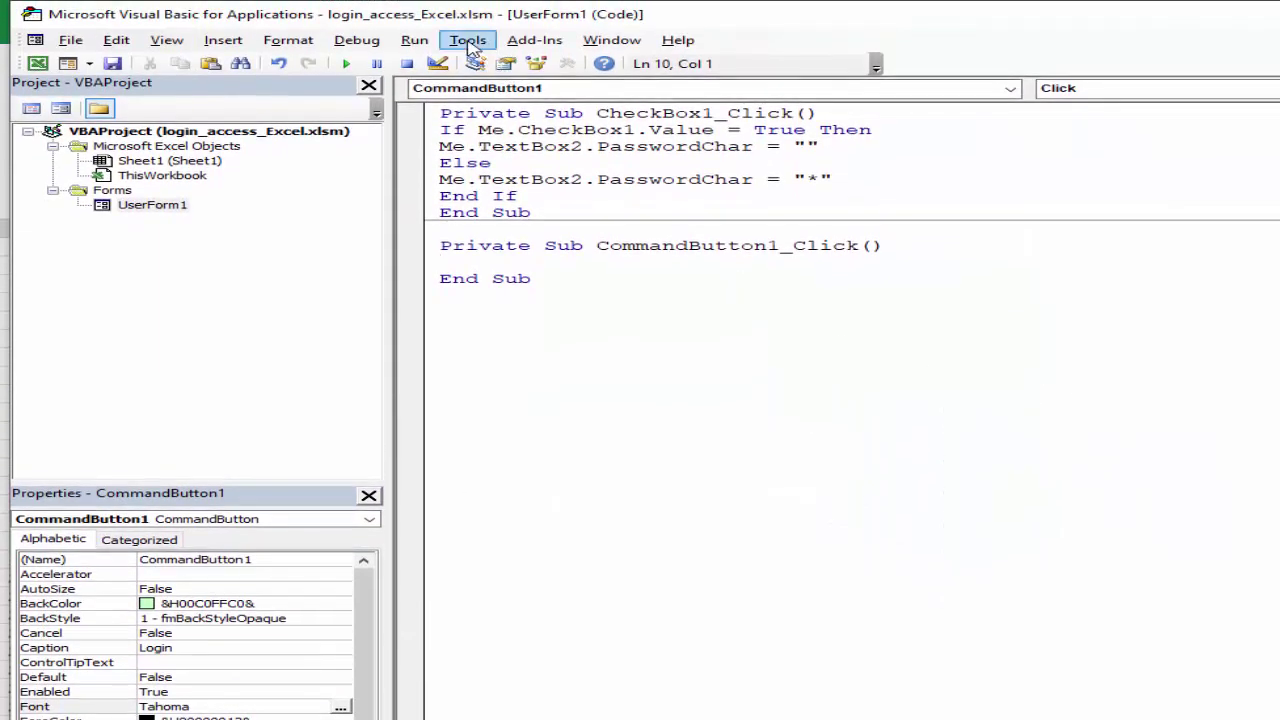
# Tick Microsoft ActiveX Data Objects 2.8 Library in the Tools > References list.
pyautogui.click(468, 44)
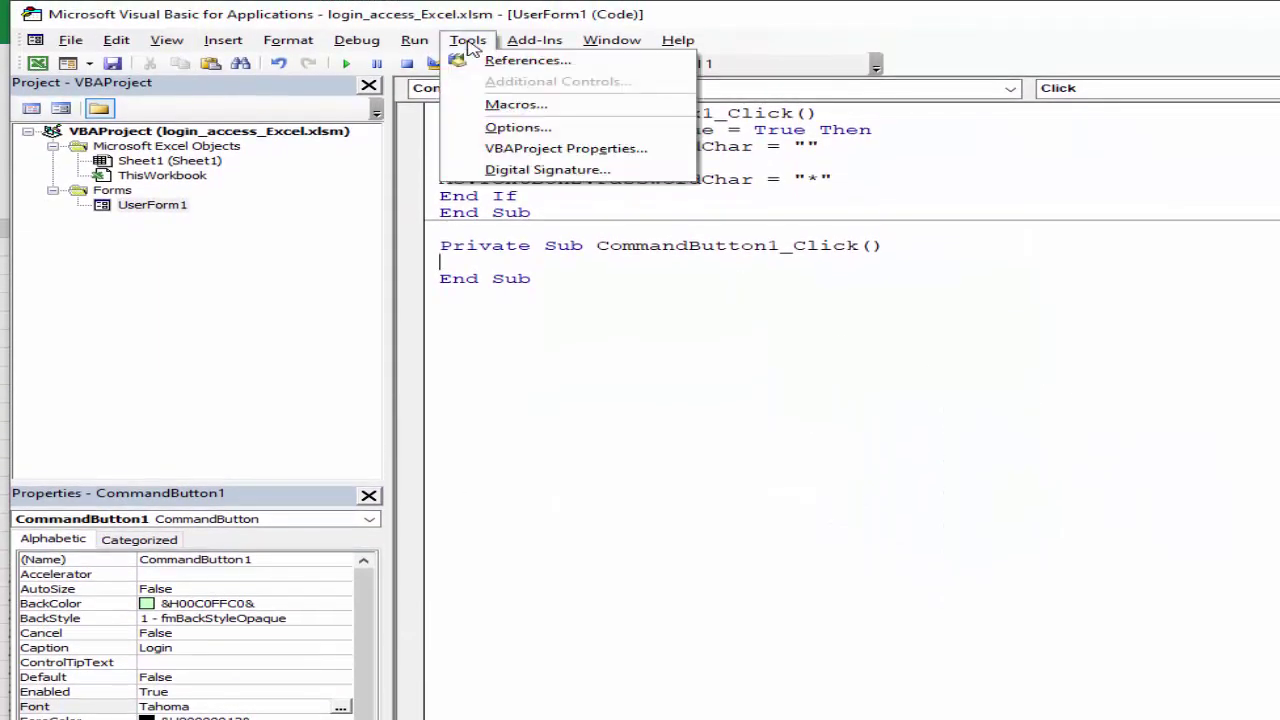
pyautogui.click(543, 62)
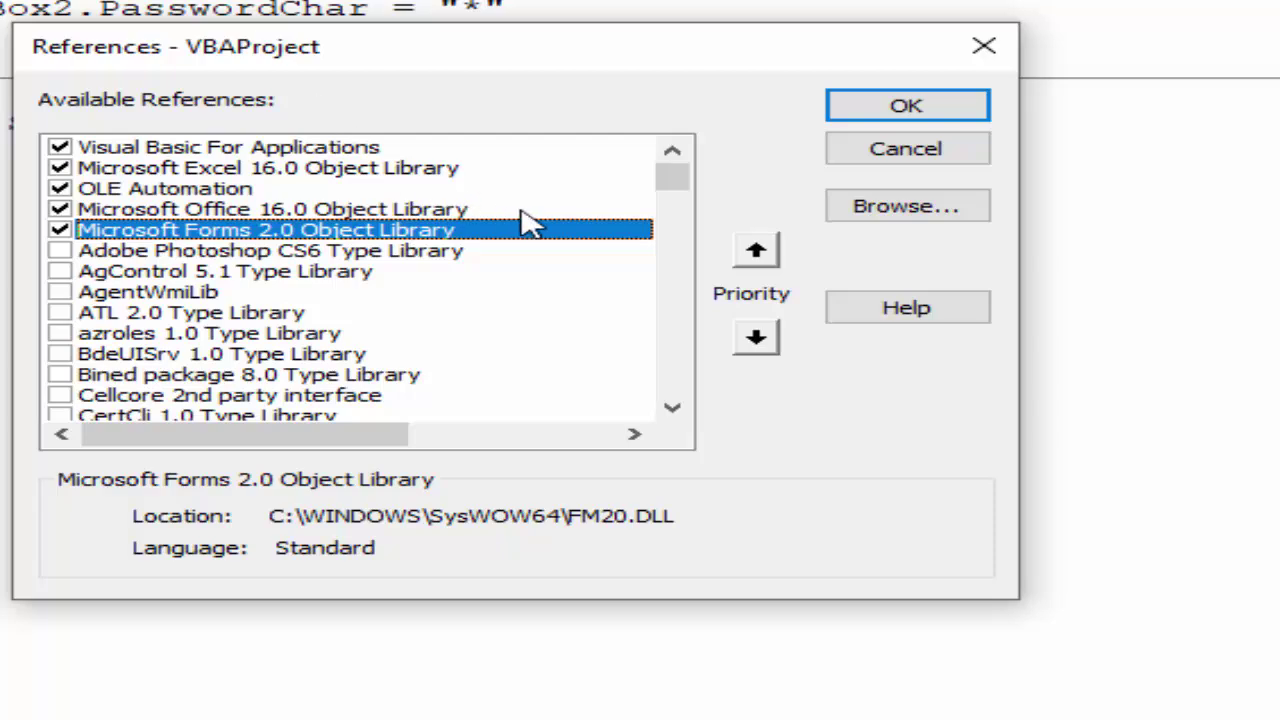
pyautogui.moveTo(673, 177); pyautogui.dragTo(692, 236)
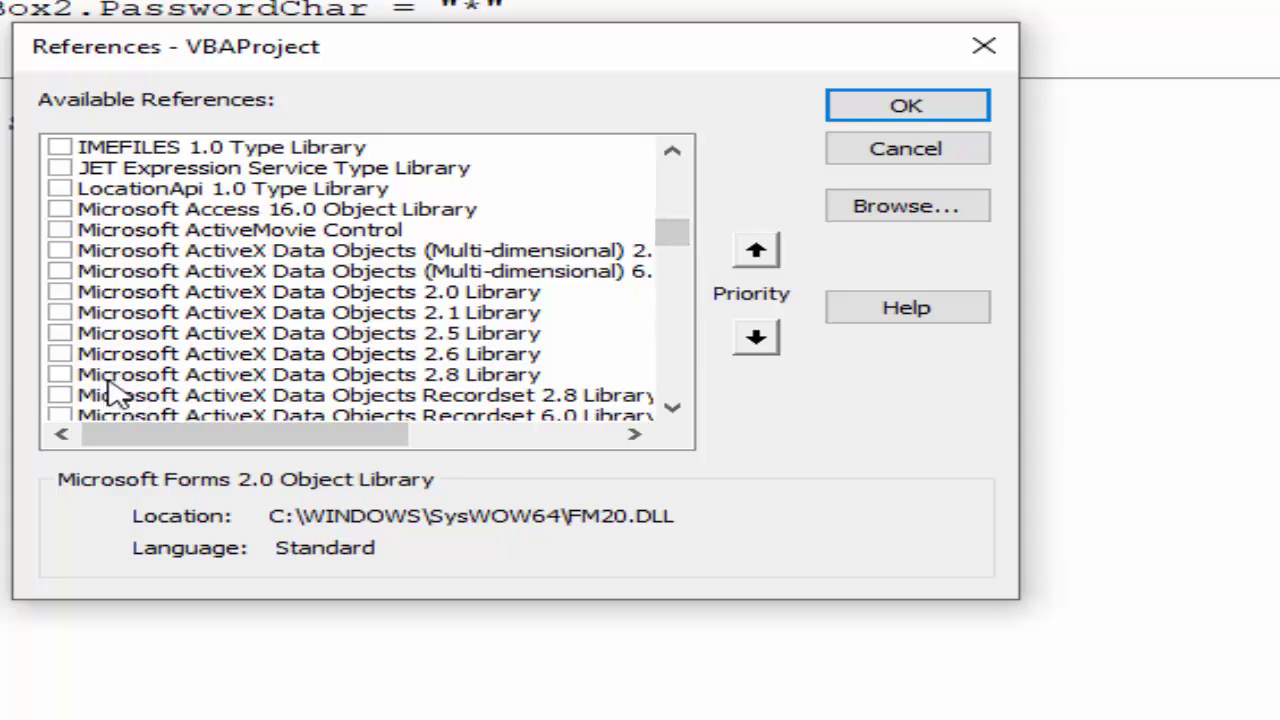
pyautogui.click(62, 375)
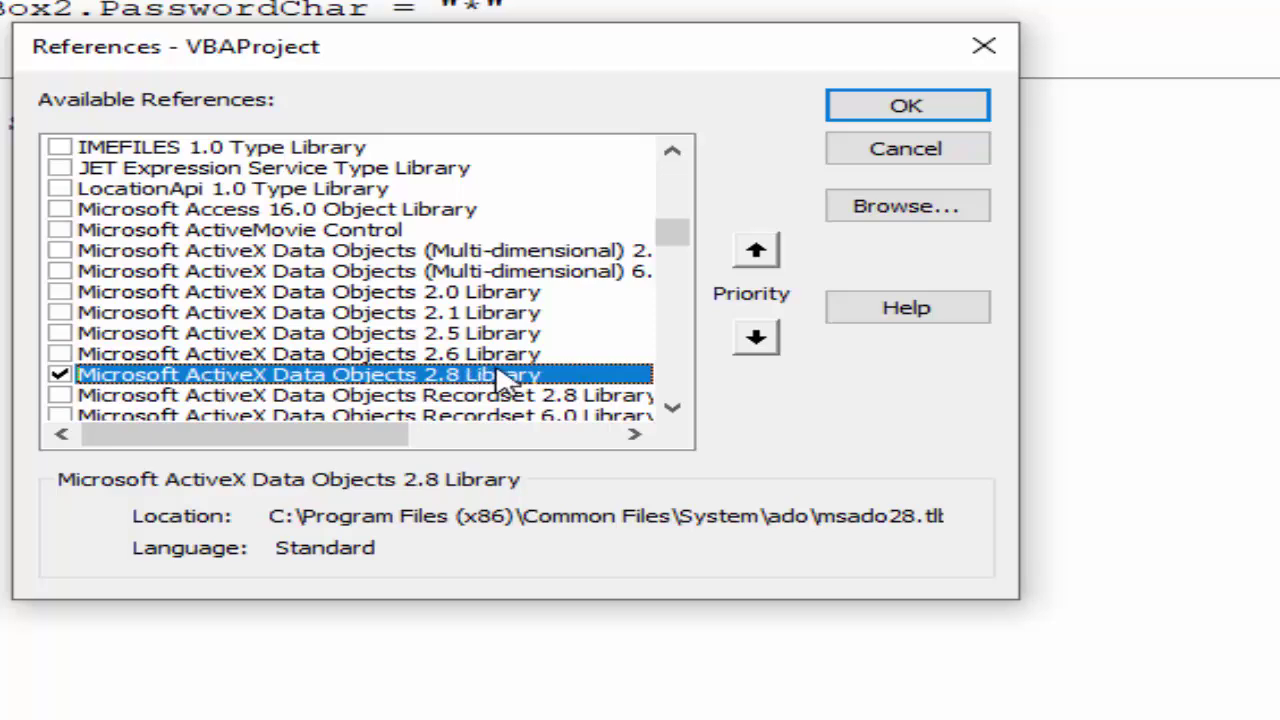
# Confirm the reference and declare rst as a new ADODB.Recordset in CommandButton1_Click.
pyautogui.click(904, 108)
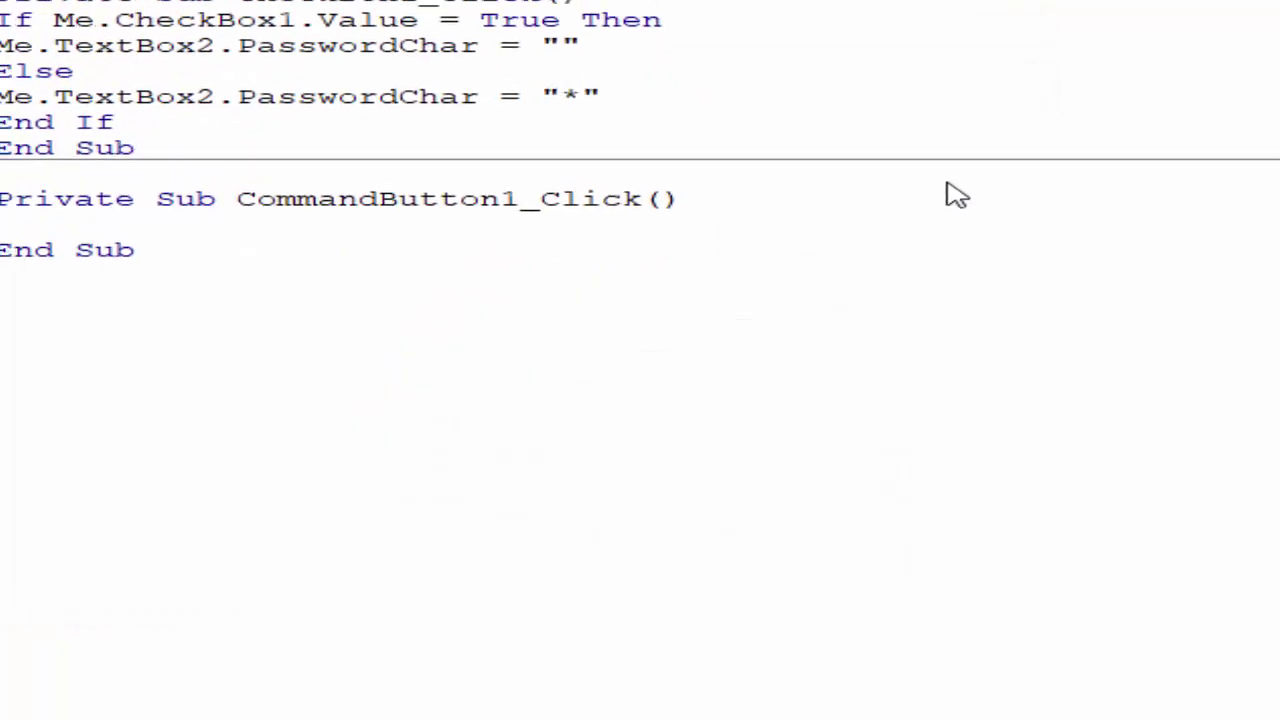
pyautogui.write('Dim ')
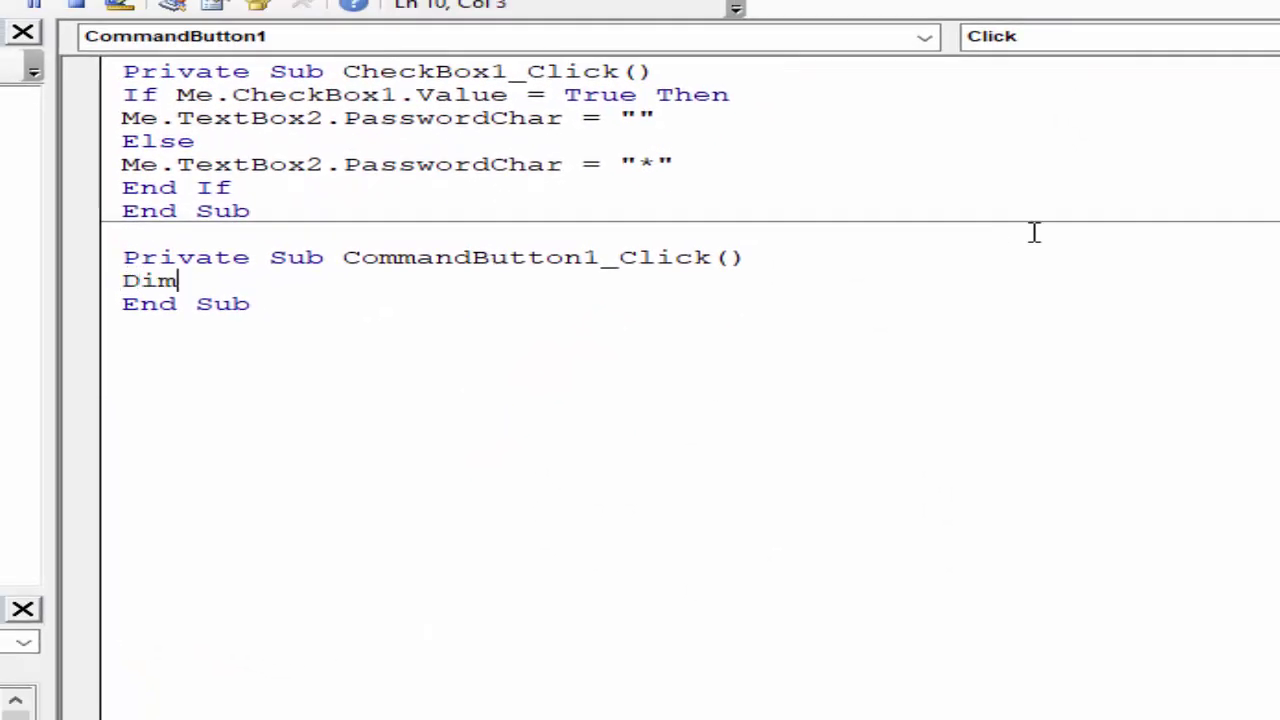
pyautogui.write('rst')
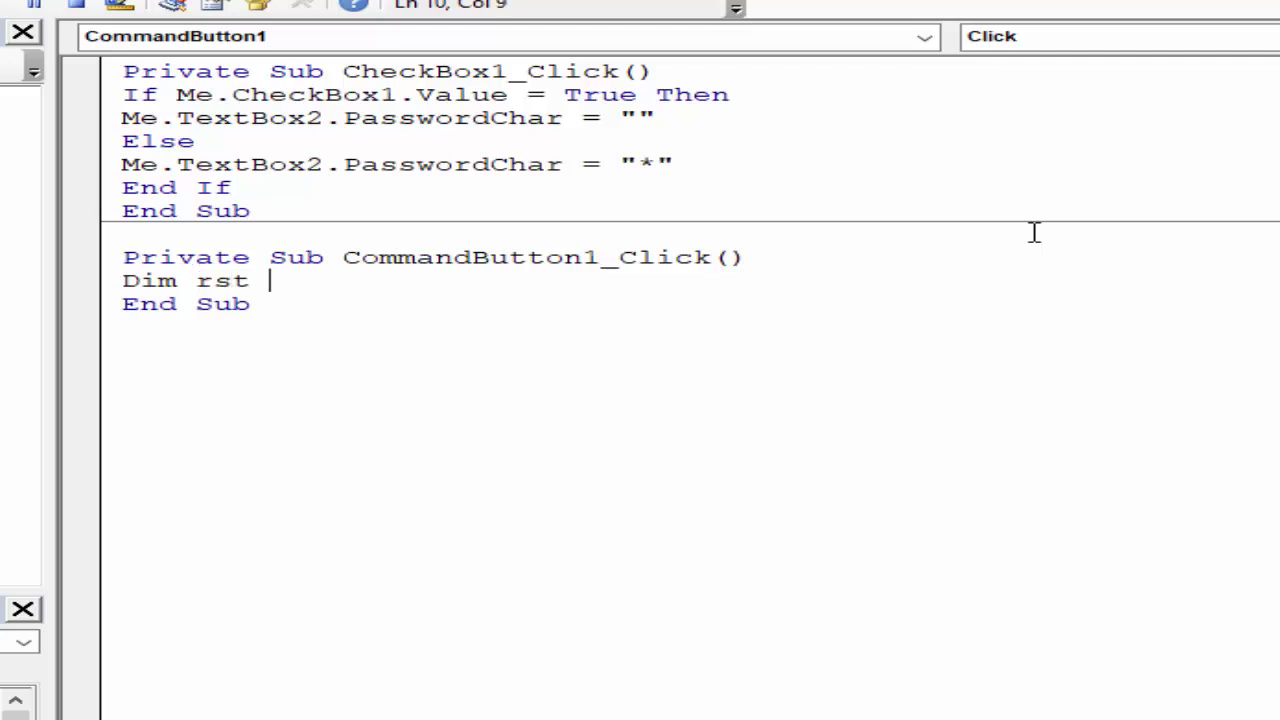
pyautogui.write(' A')
pyautogui.write('s New')
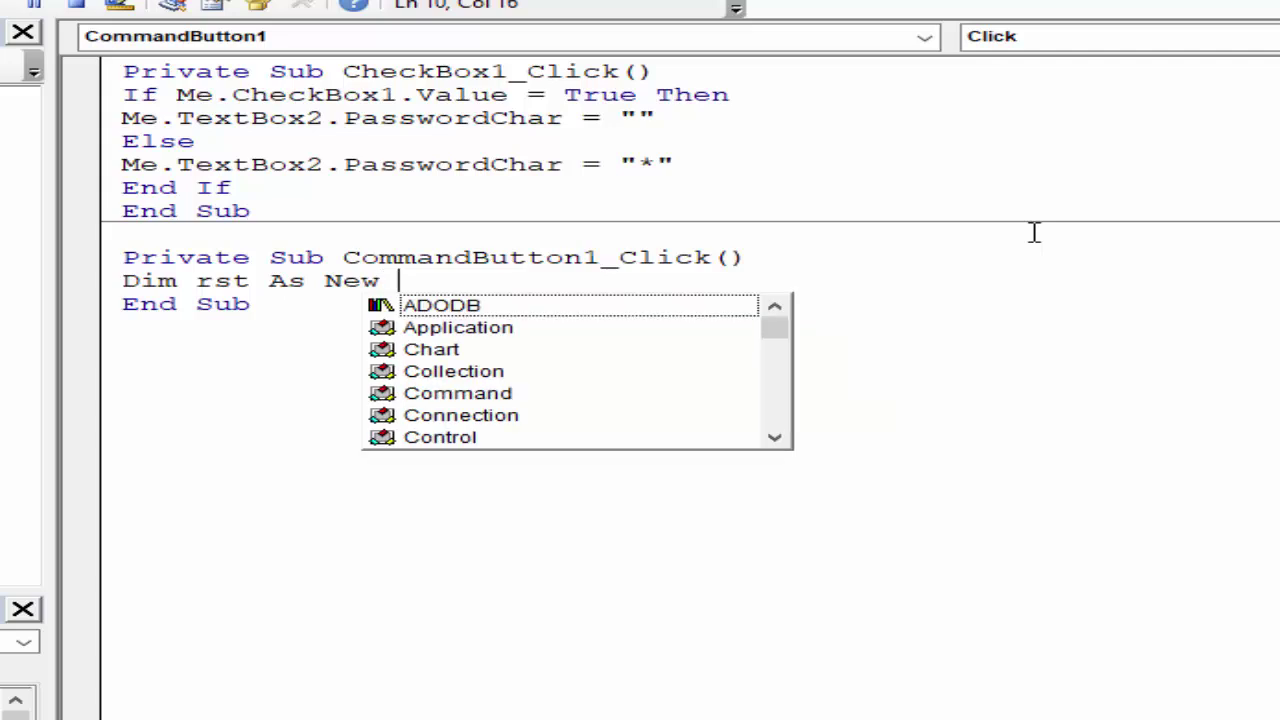
pyautogui.doubleClick(466, 306)
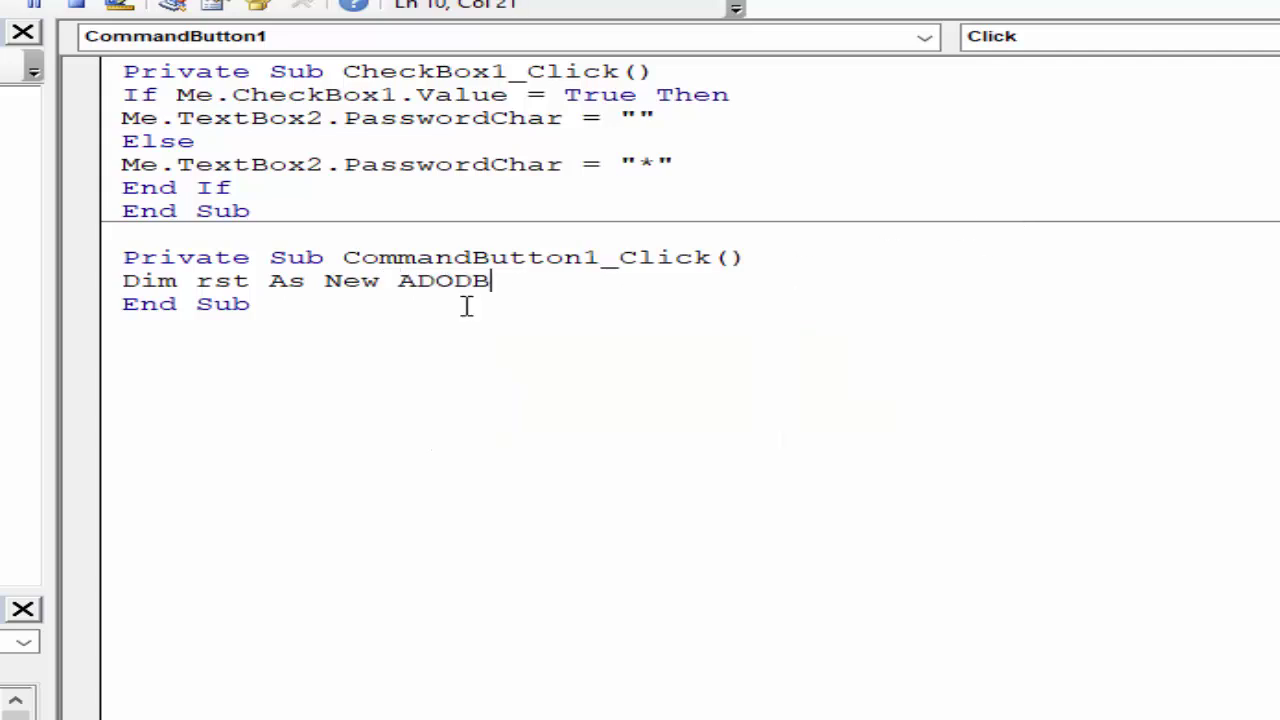
pyautogui.write('.')
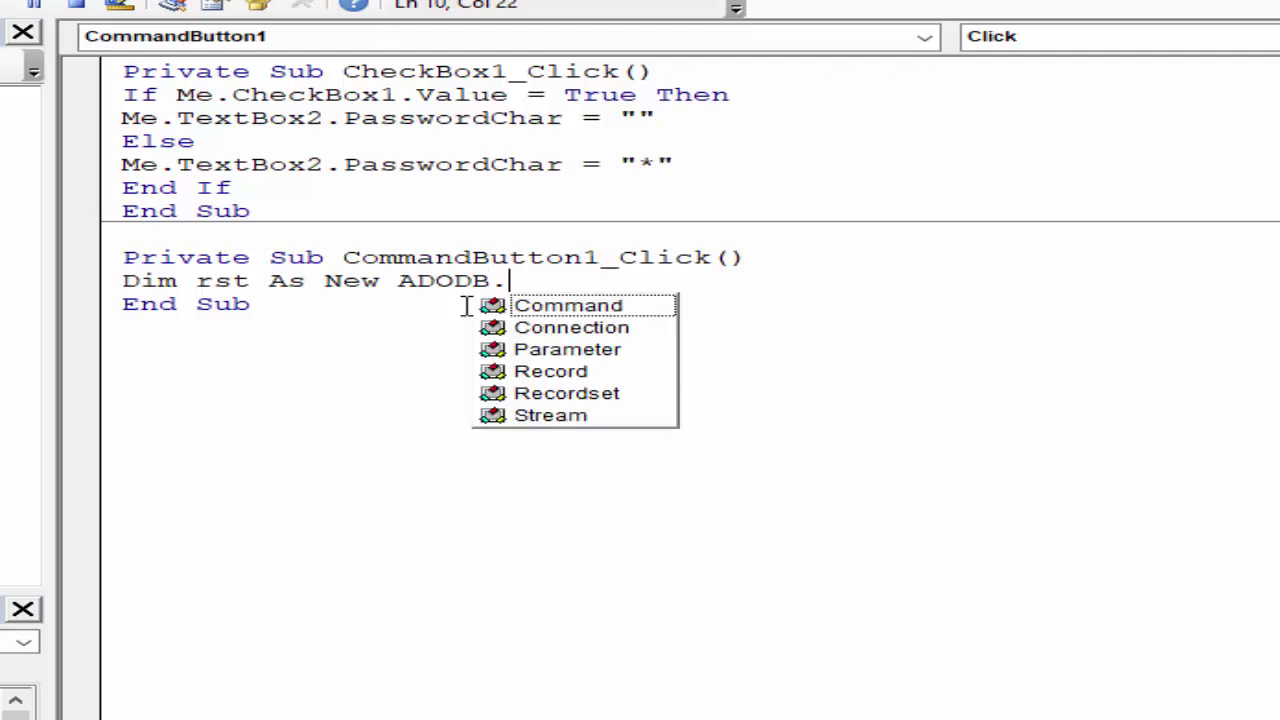
pyautogui.doubleClick(601, 396)
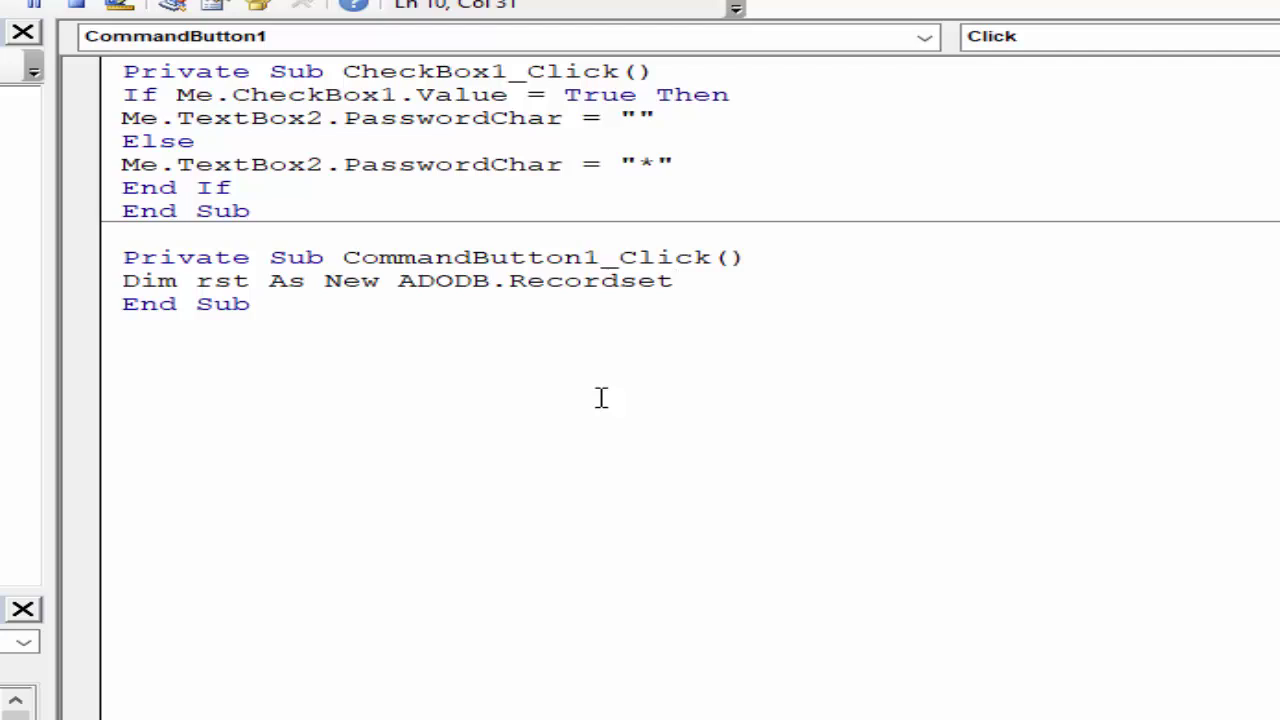
pyautogui.press('Return')
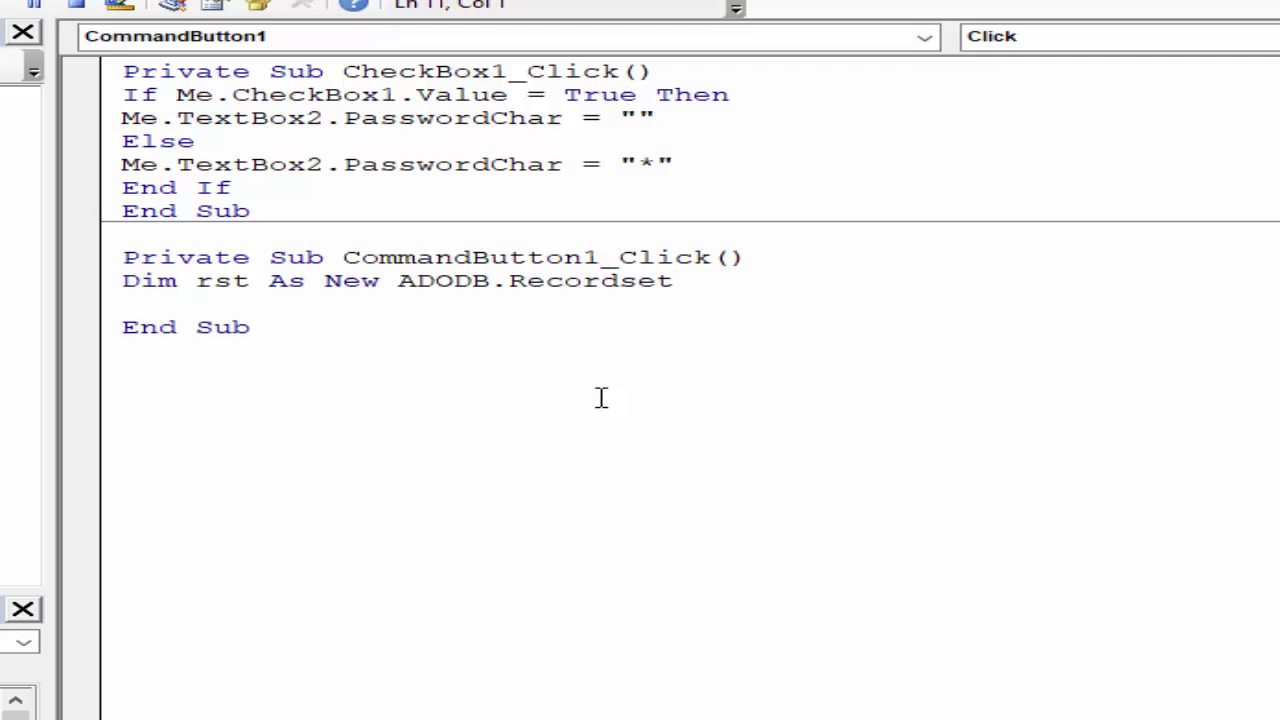
# Declare conn as a new ADODB.Connection and strsql as String, then start 'strsql ='.
pyautogui.write('Dim co')
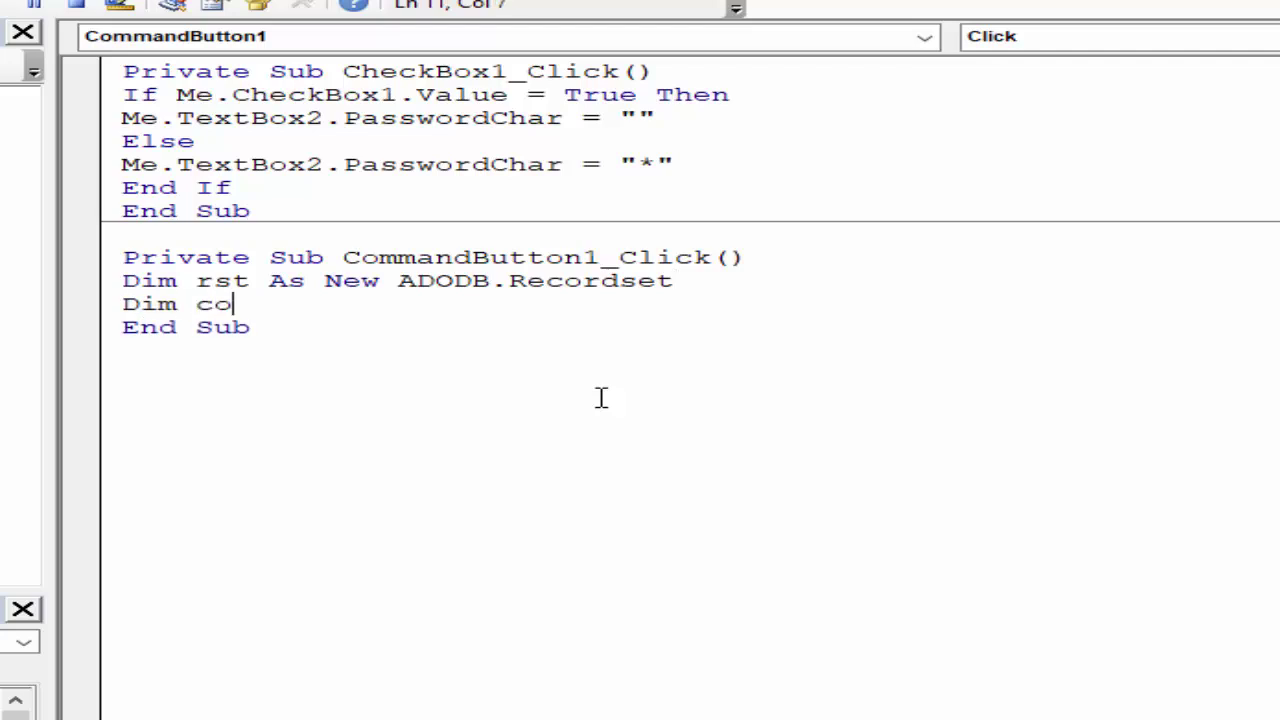
pyautogui.write('nn As ')
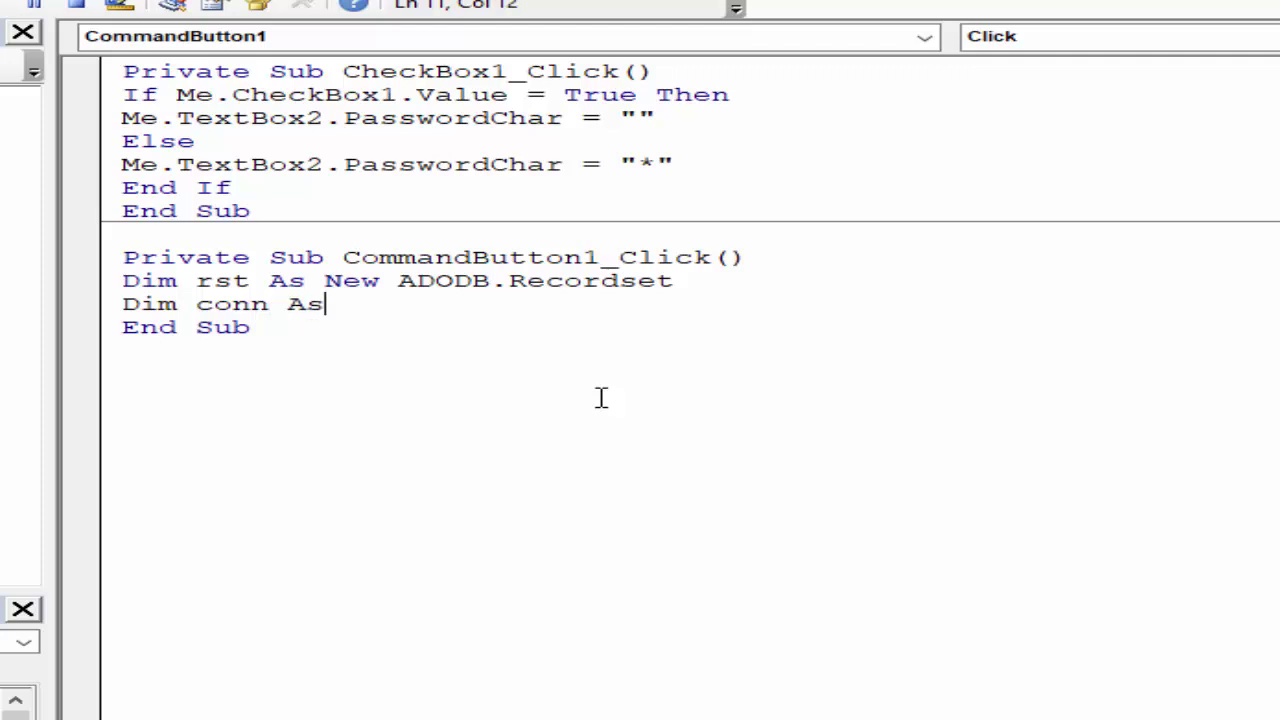
pyautogui.write('New')
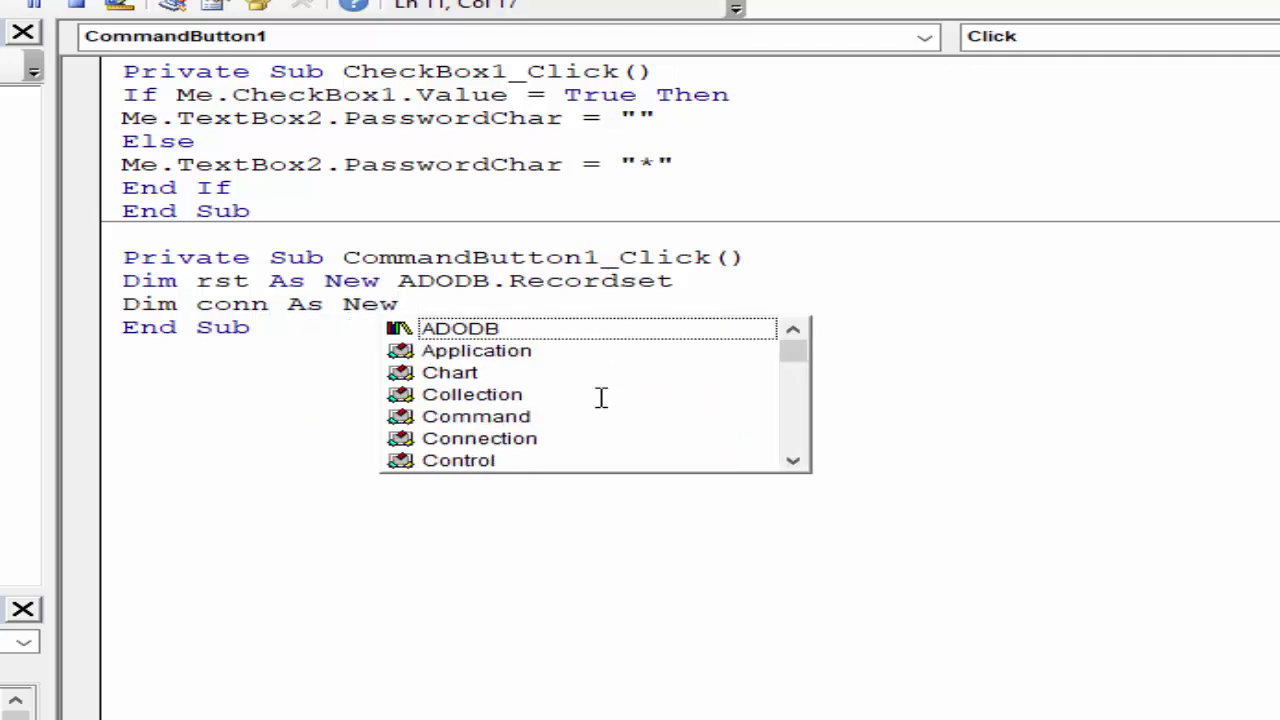
pyautogui.doubleClick(512, 331)
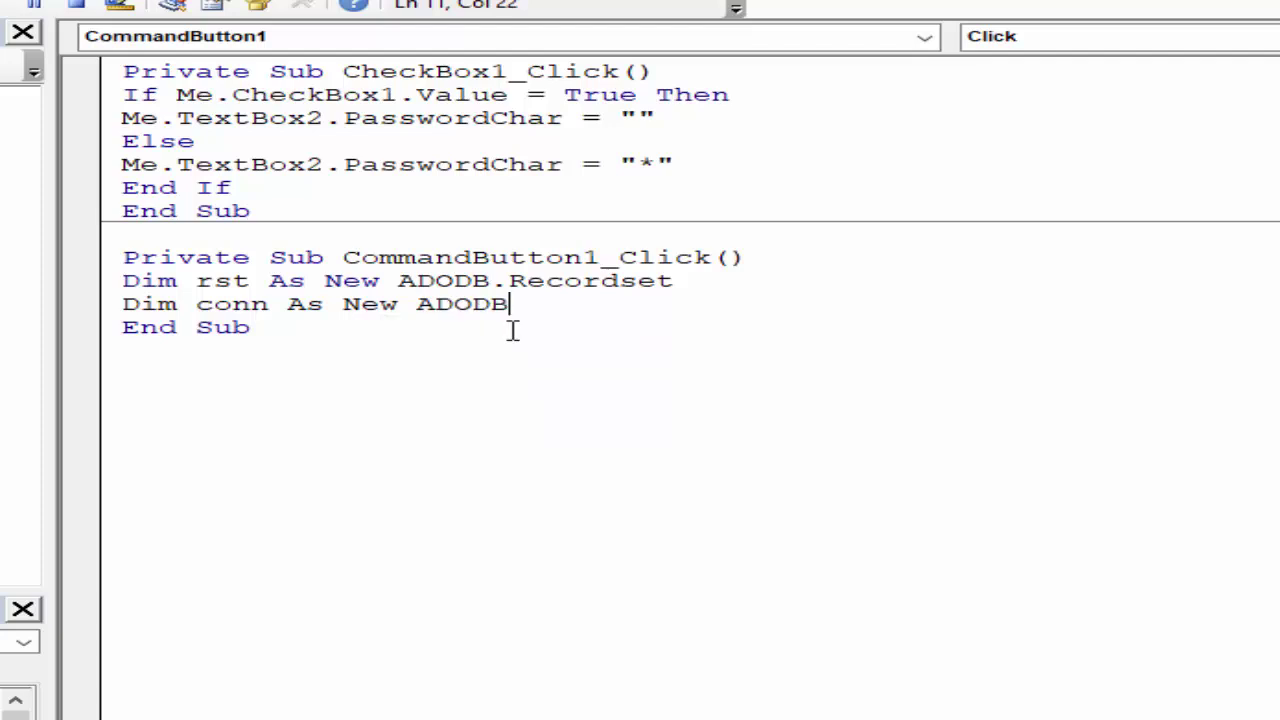
pyautogui.write('.')
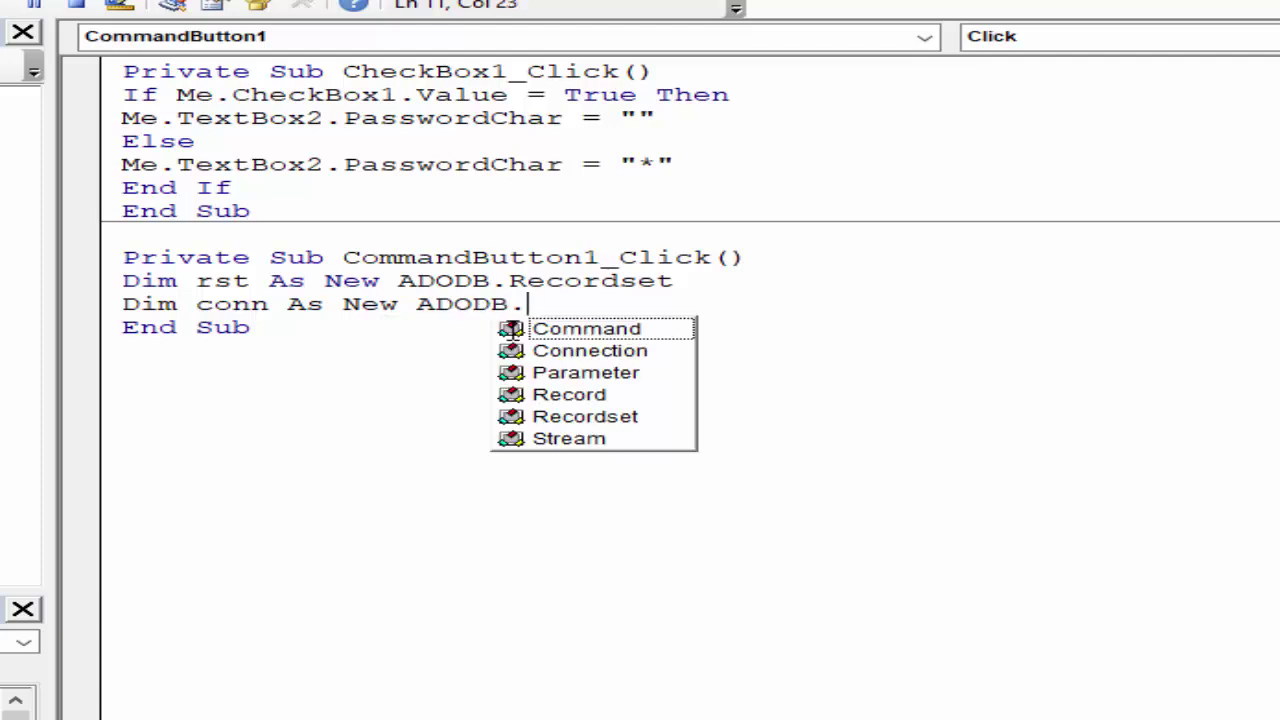
pyautogui.doubleClick(553, 349)
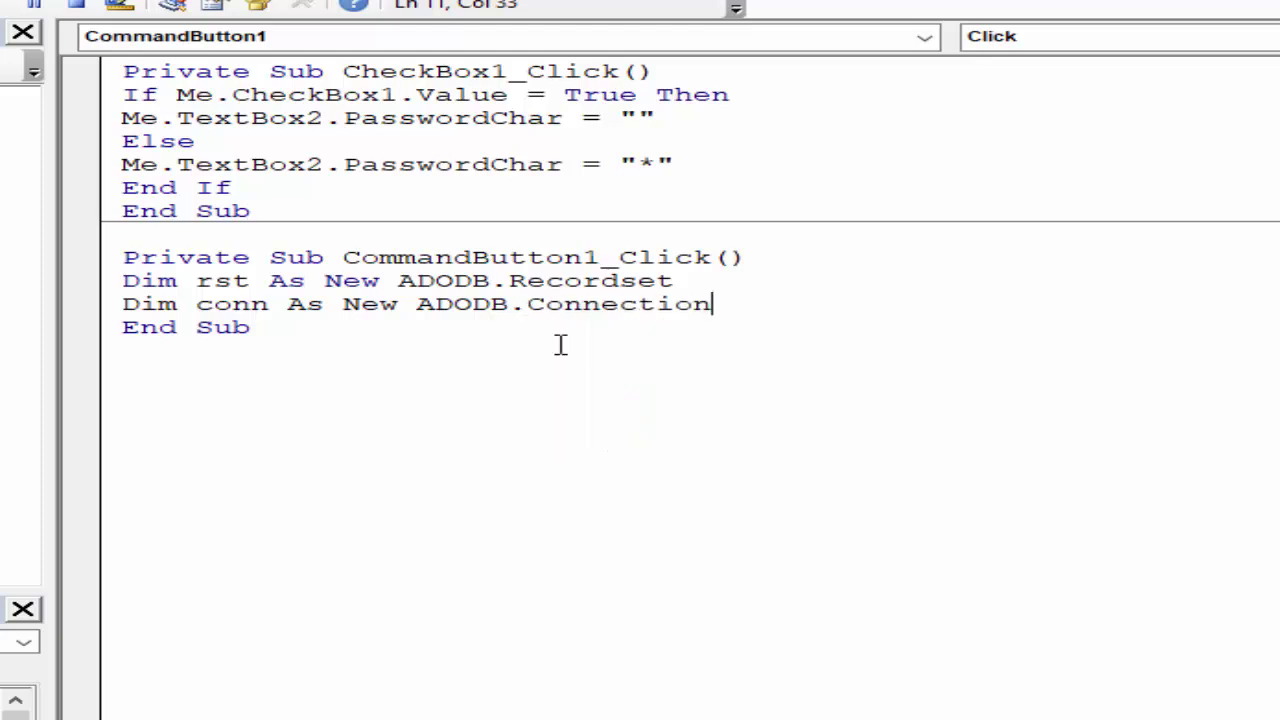
pyautogui.press('Return')
pyautogui.write('Dim s')
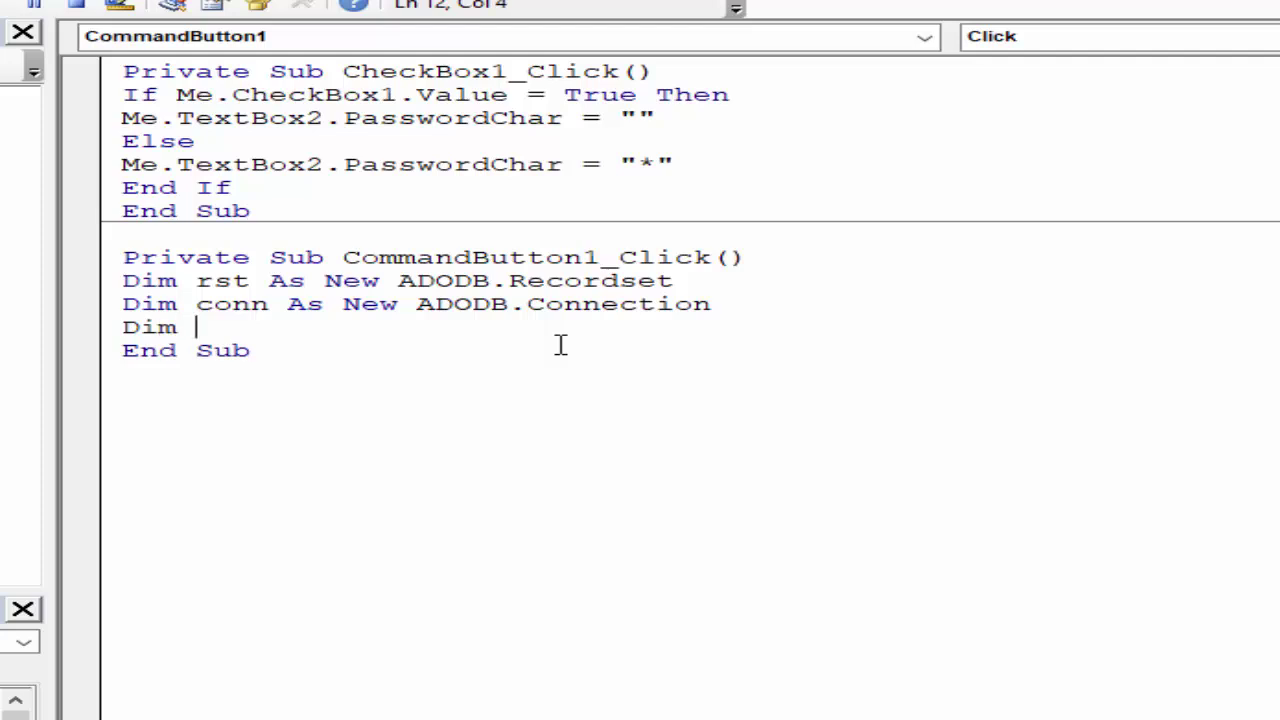
pyautogui.write('trs')
pyautogui.write('ql A')
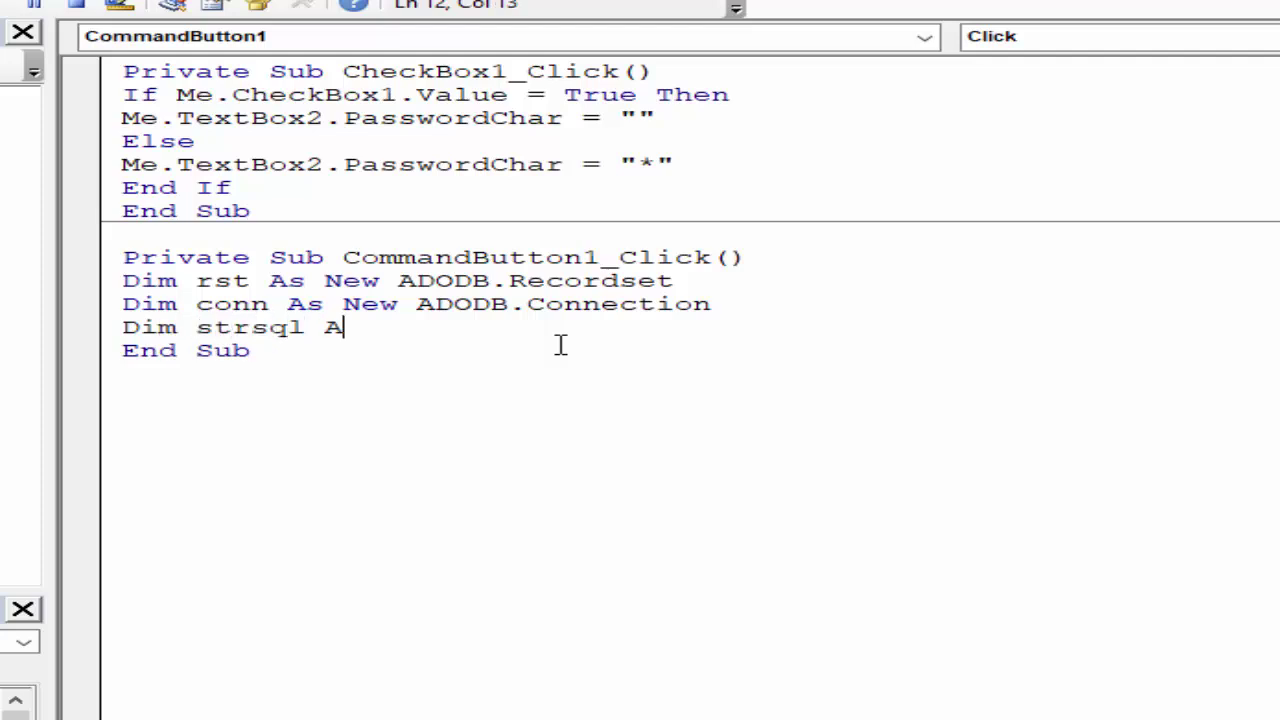
pyautogui.write('s ')
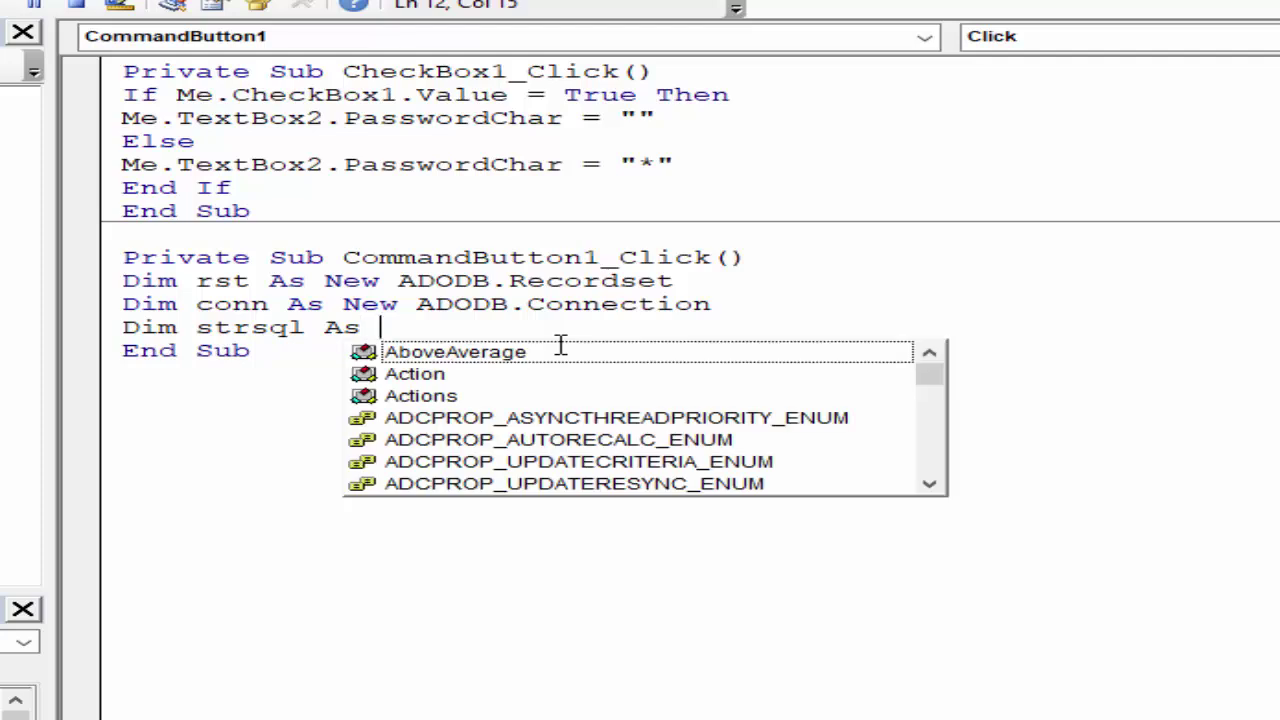
pyautogui.write('Stri')
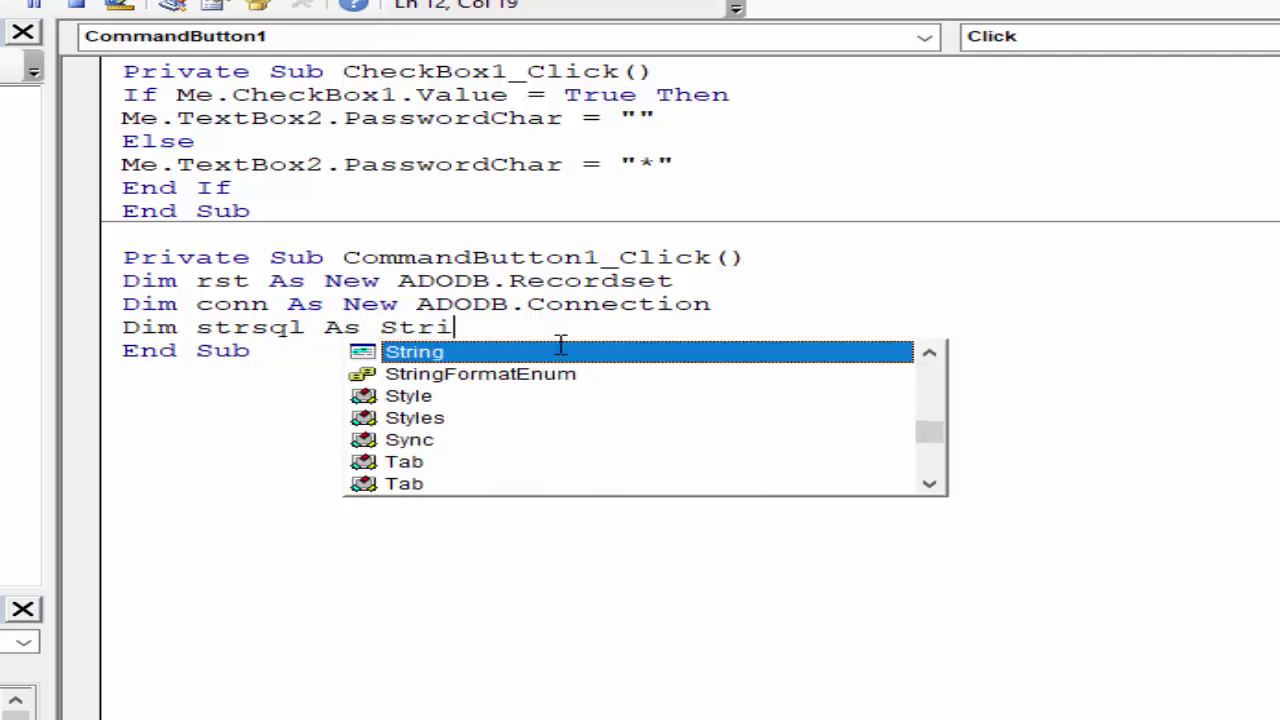
pyautogui.write('ng')
pyautogui.press('Return')
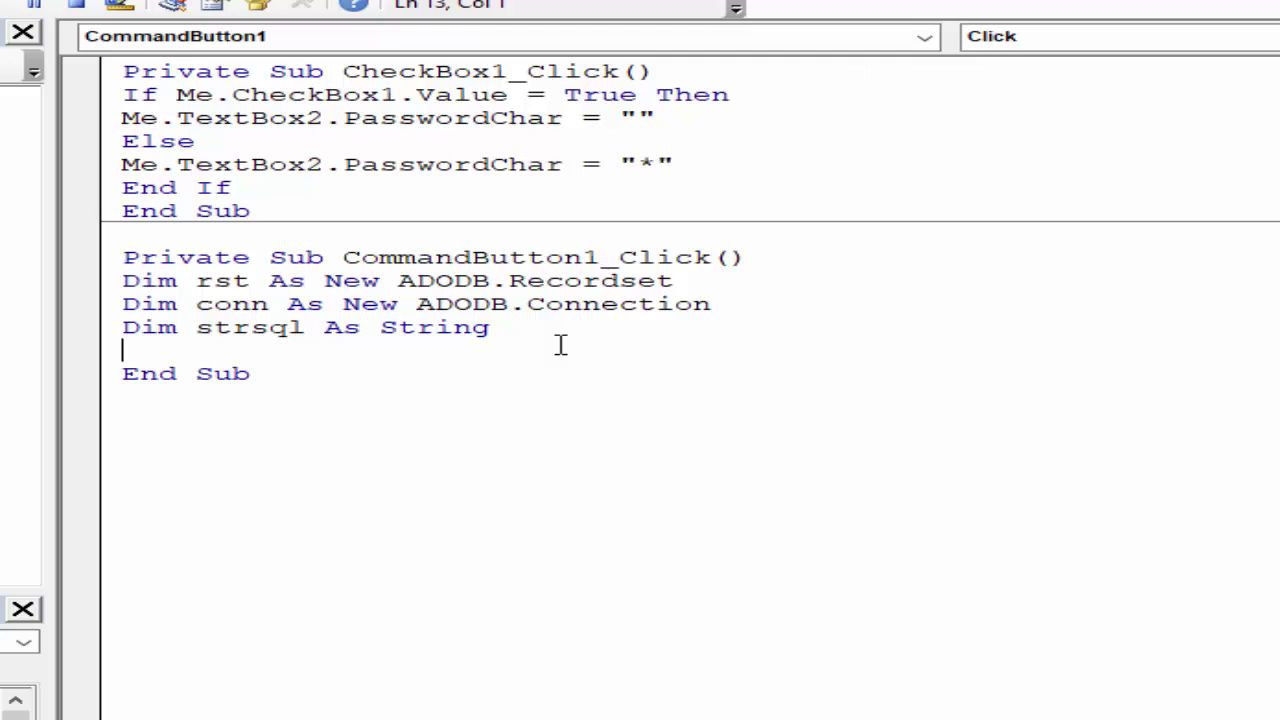
pyautogui.write('strsq')
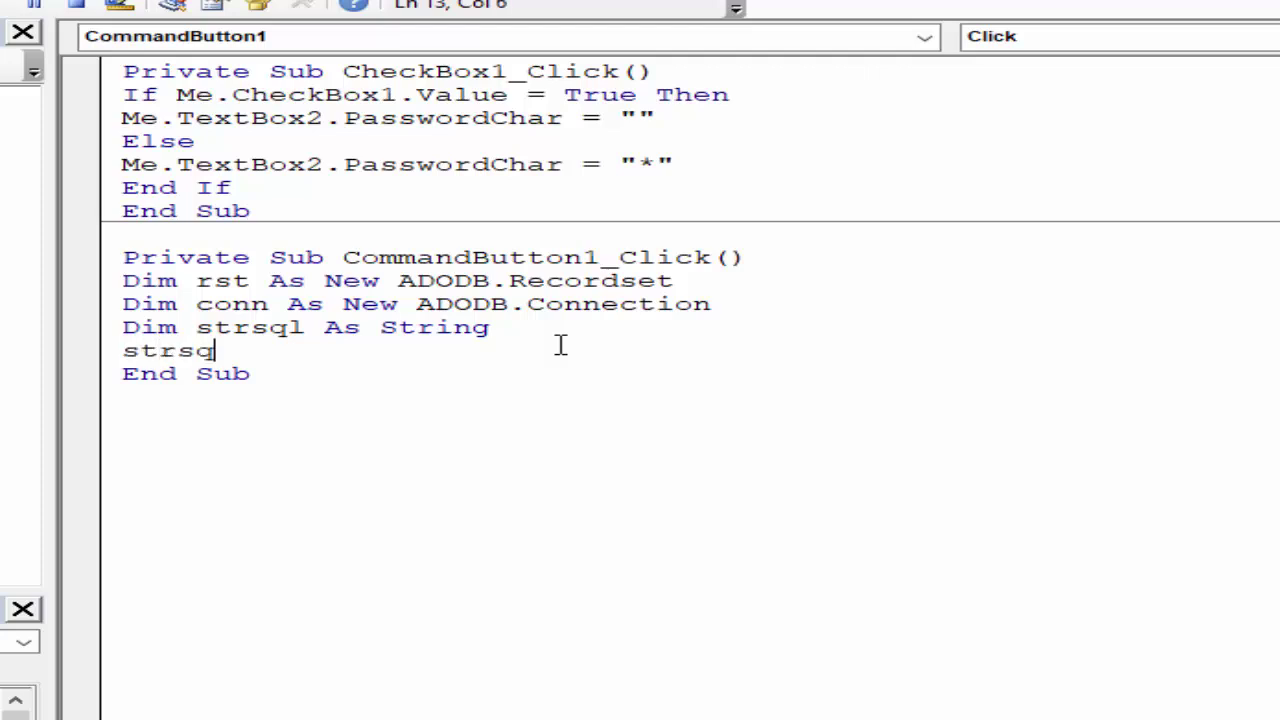
pyautogui.write('l')
pyautogui.write(' =')
# Assign strsql "Select username,password From Table1 Where username = '" & Me.TextBox1.Text & "'" with continuation.
pyautogui.write('"')
pyautogui.write('S')
pyautogui.write('elect')
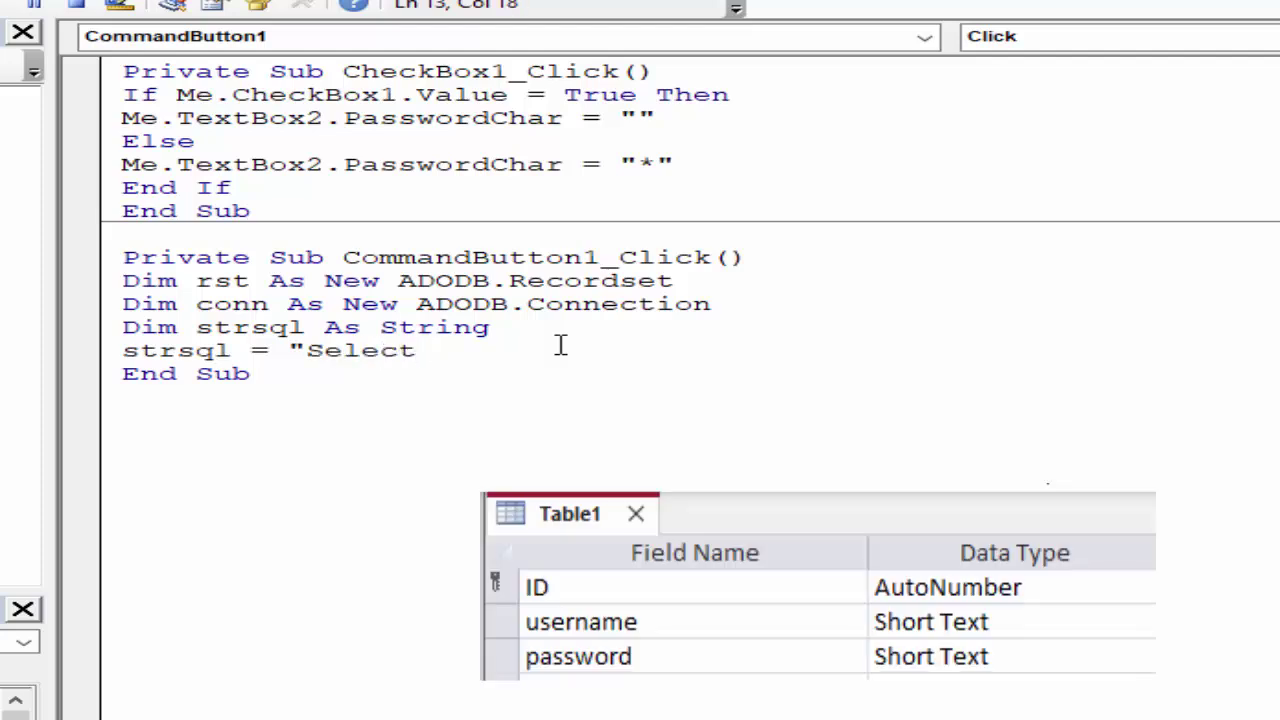
pyautogui.write(' usernam')
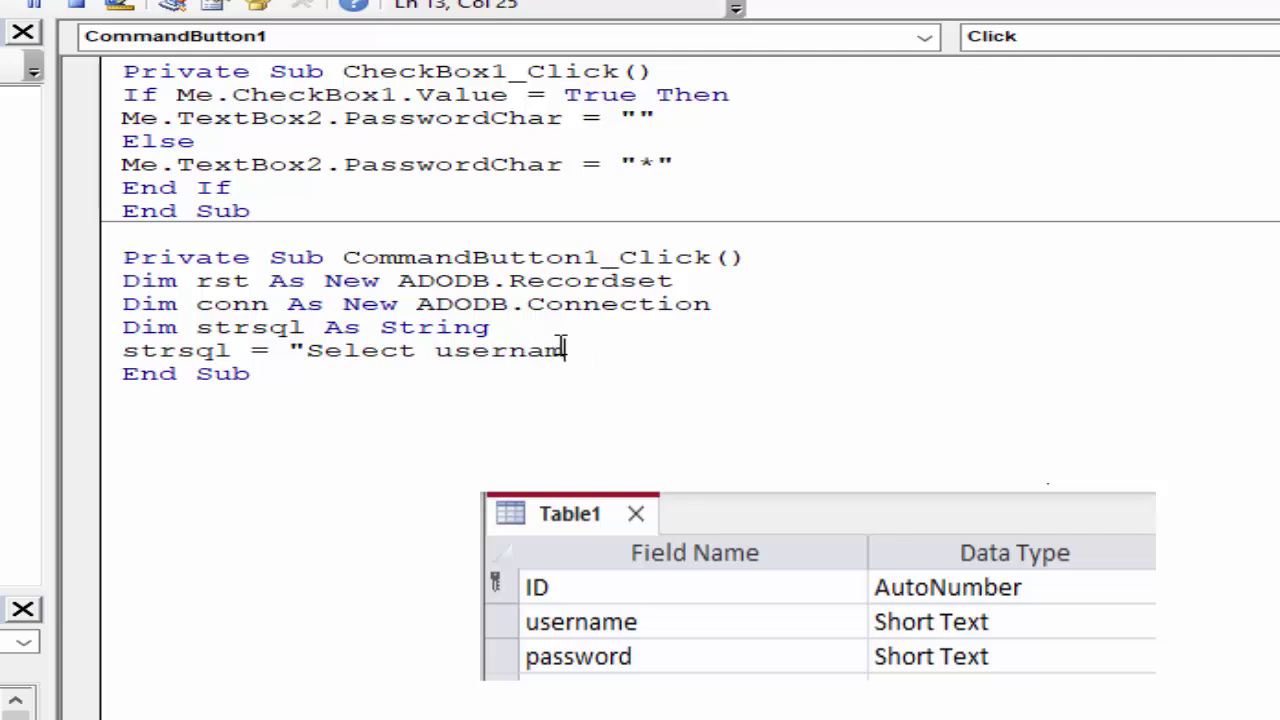
pyautogui.write('e,pa')
pyautogui.write('ssword ')
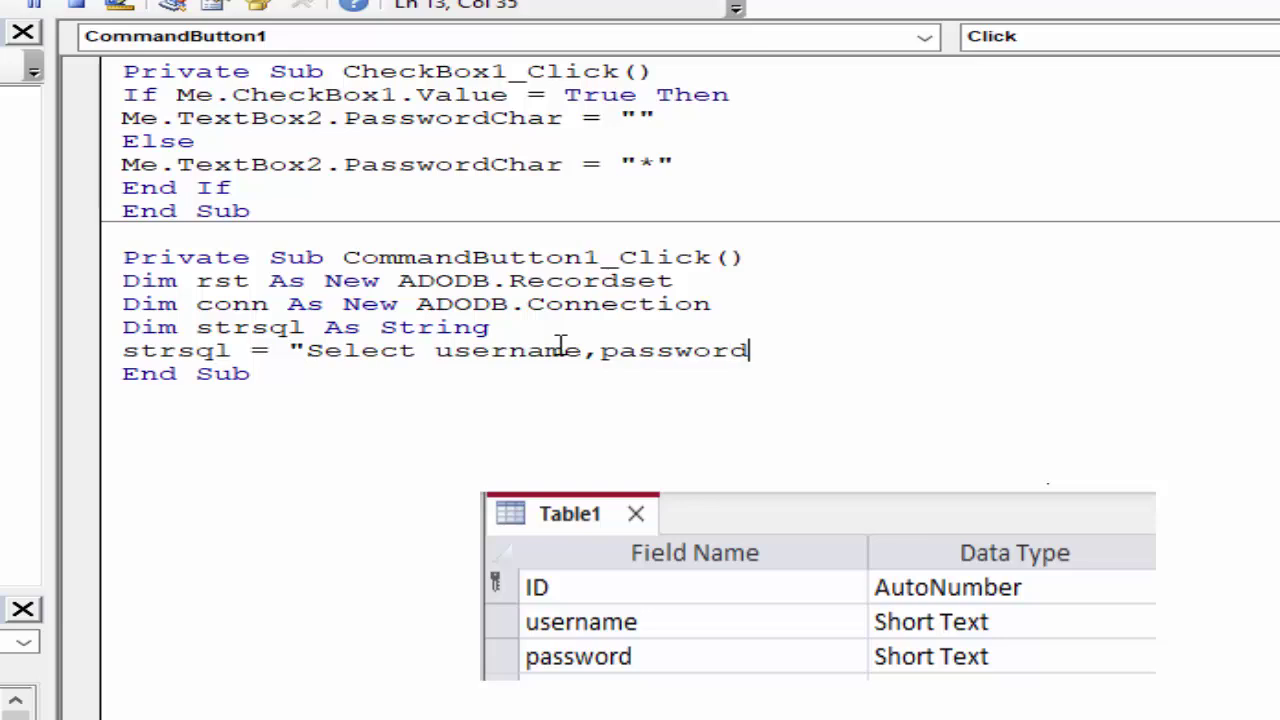
pyautogui.write('From ')
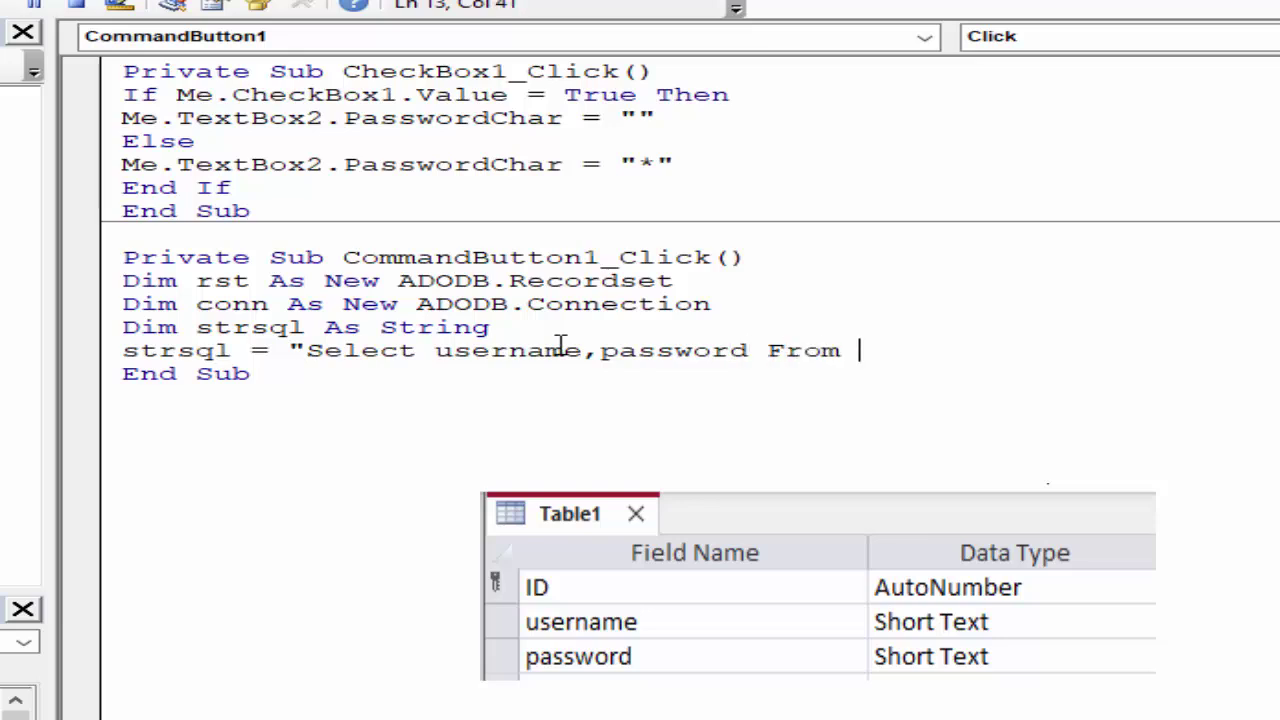
pyautogui.write('Tabl')
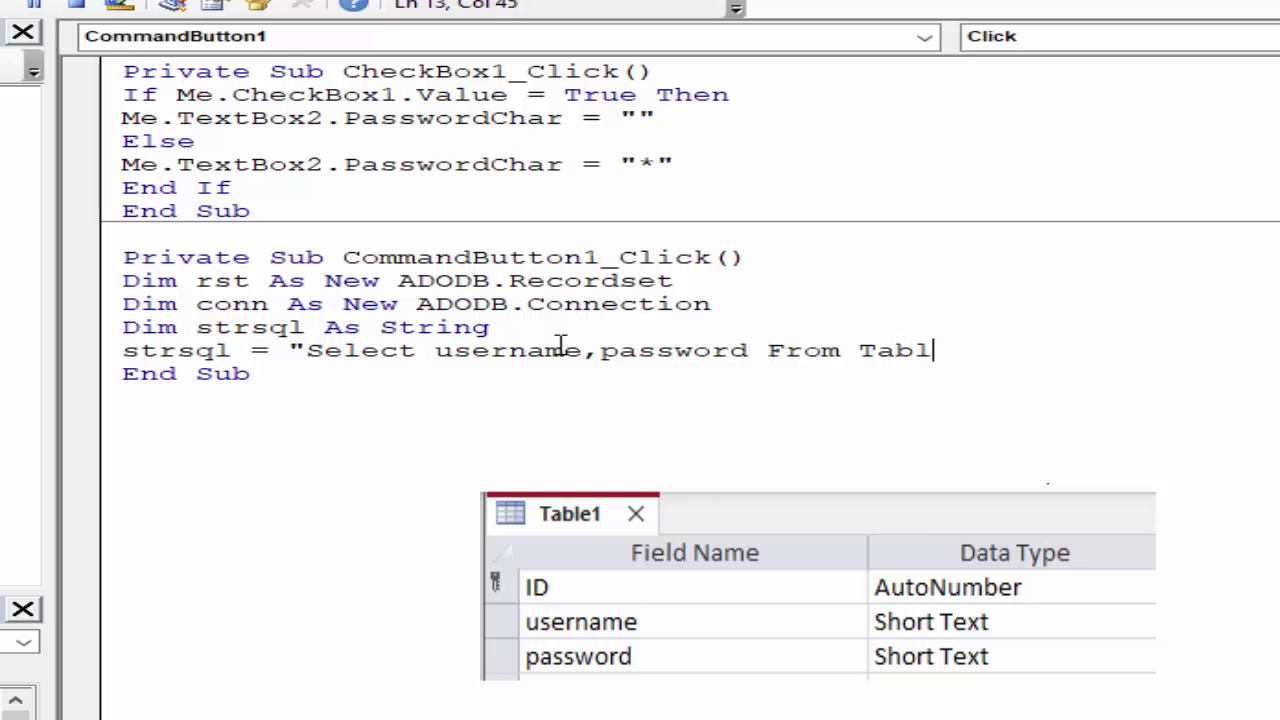
pyautogui.write('e1')
pyautogui.write(' Where')
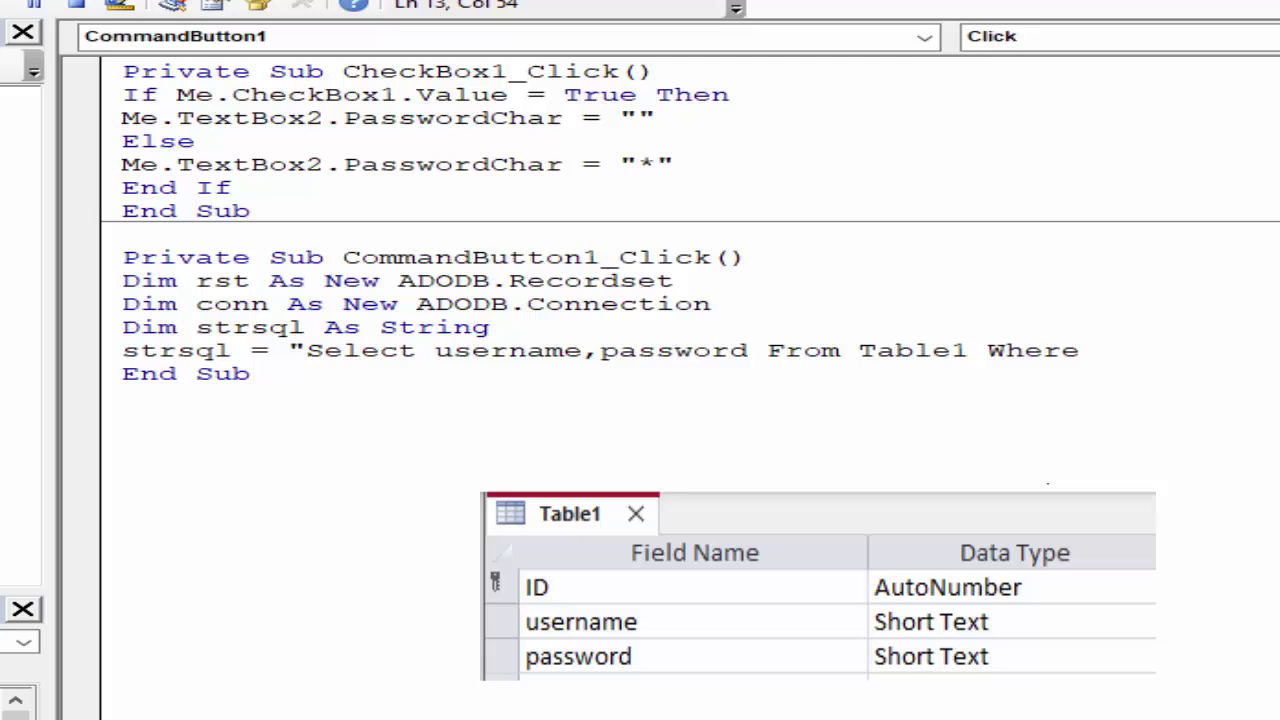
pyautogui.write(' userna')
pyautogui.write('me ')
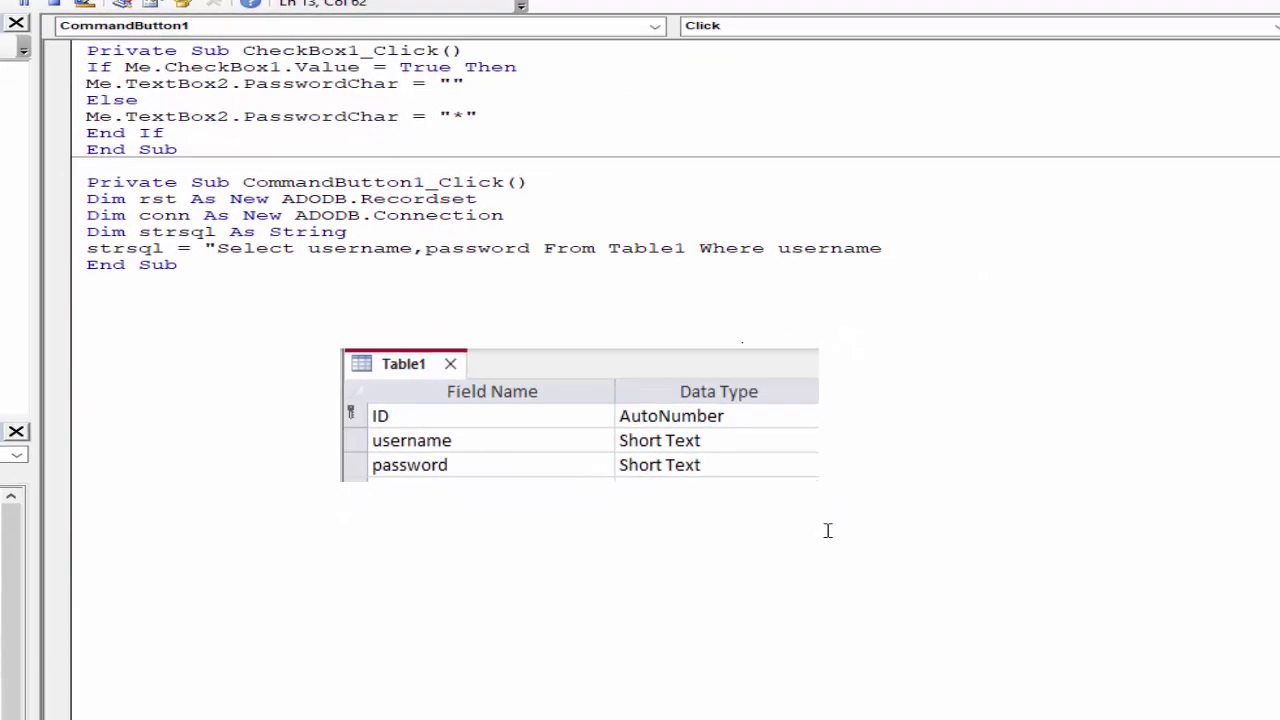
pyautogui.write("= '")
pyautogui.write('"')
pyautogui.write(' & ')
pyautogui.write('M')
pyautogui.write('e.')
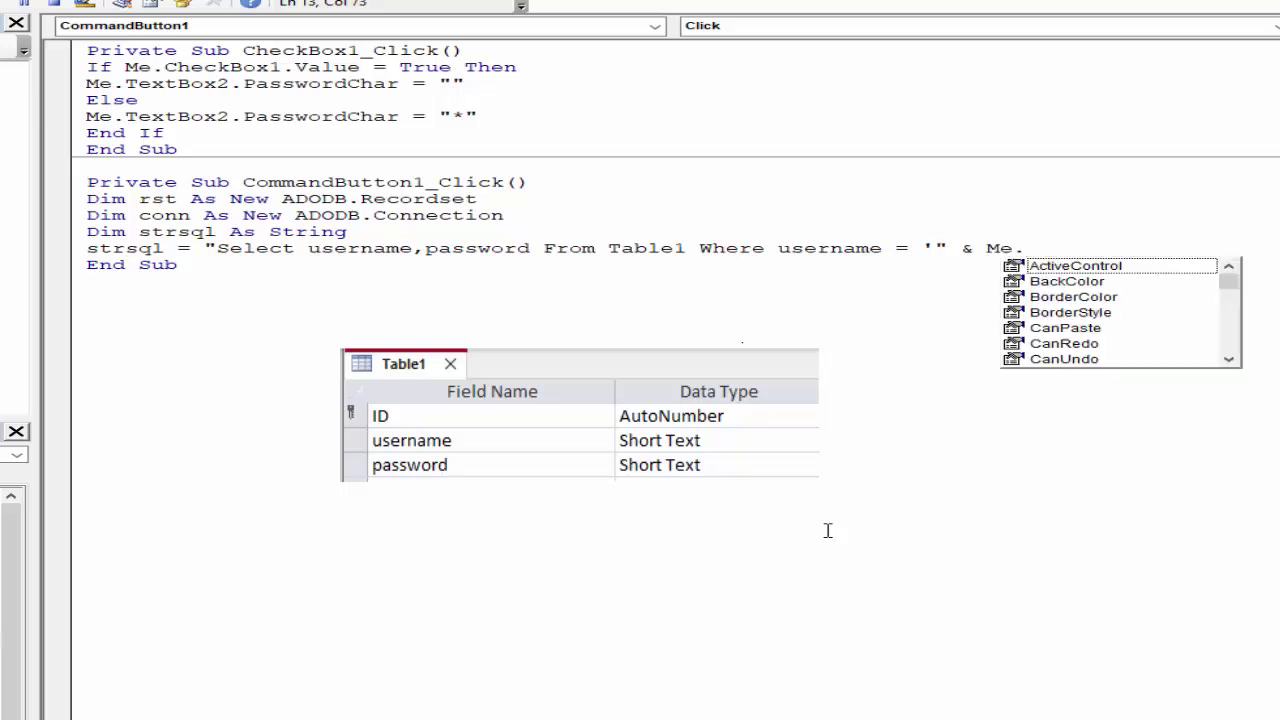
pyautogui.write('T')
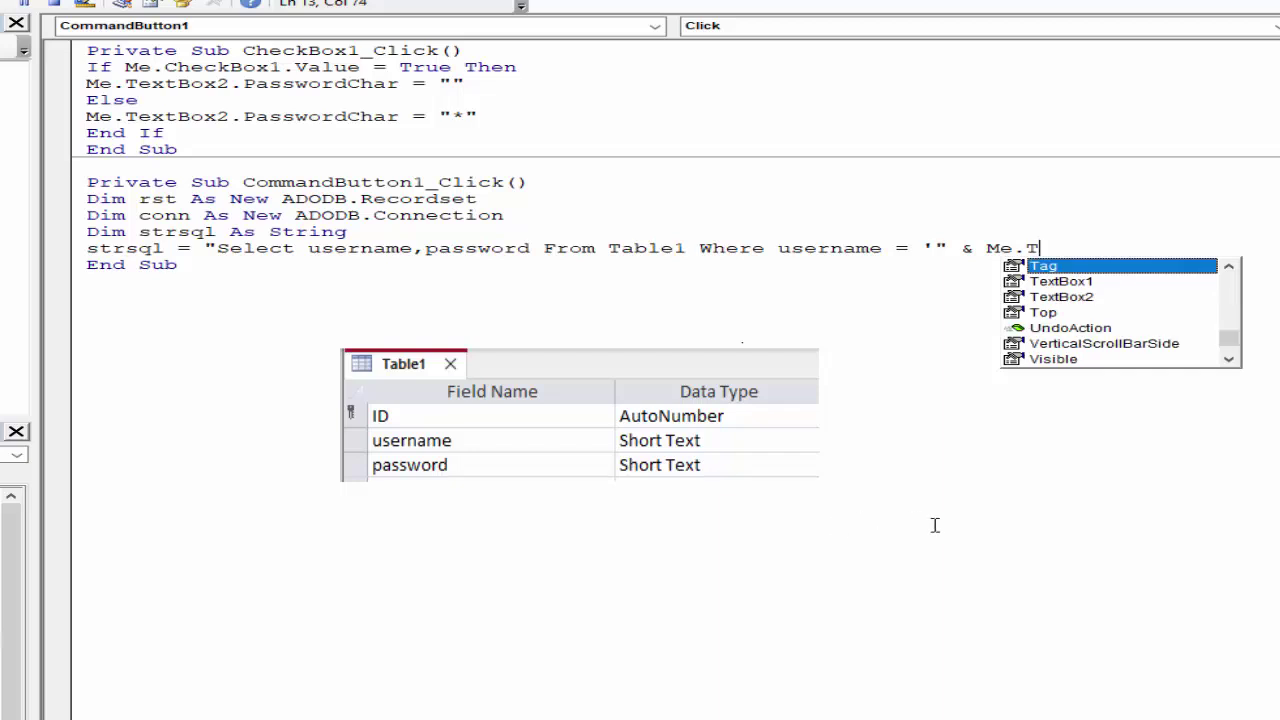
pyautogui.doubleClick(1062, 280)
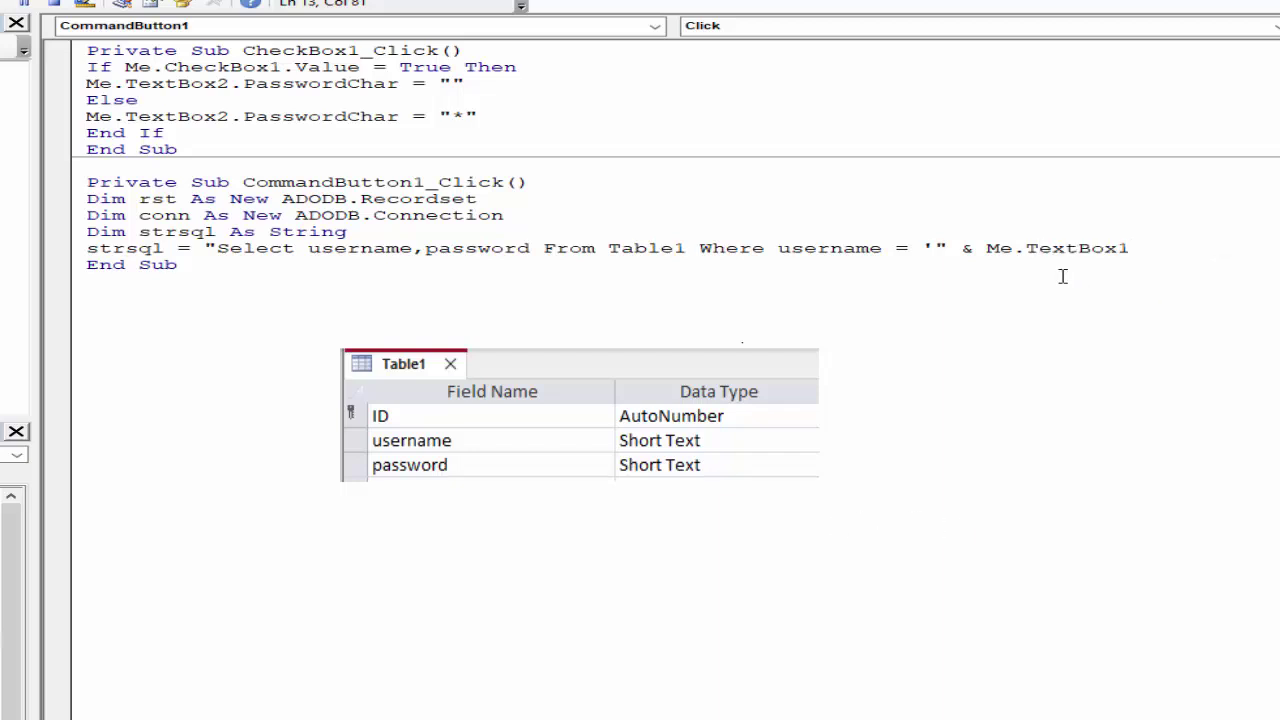
pyautogui.write('.Text')
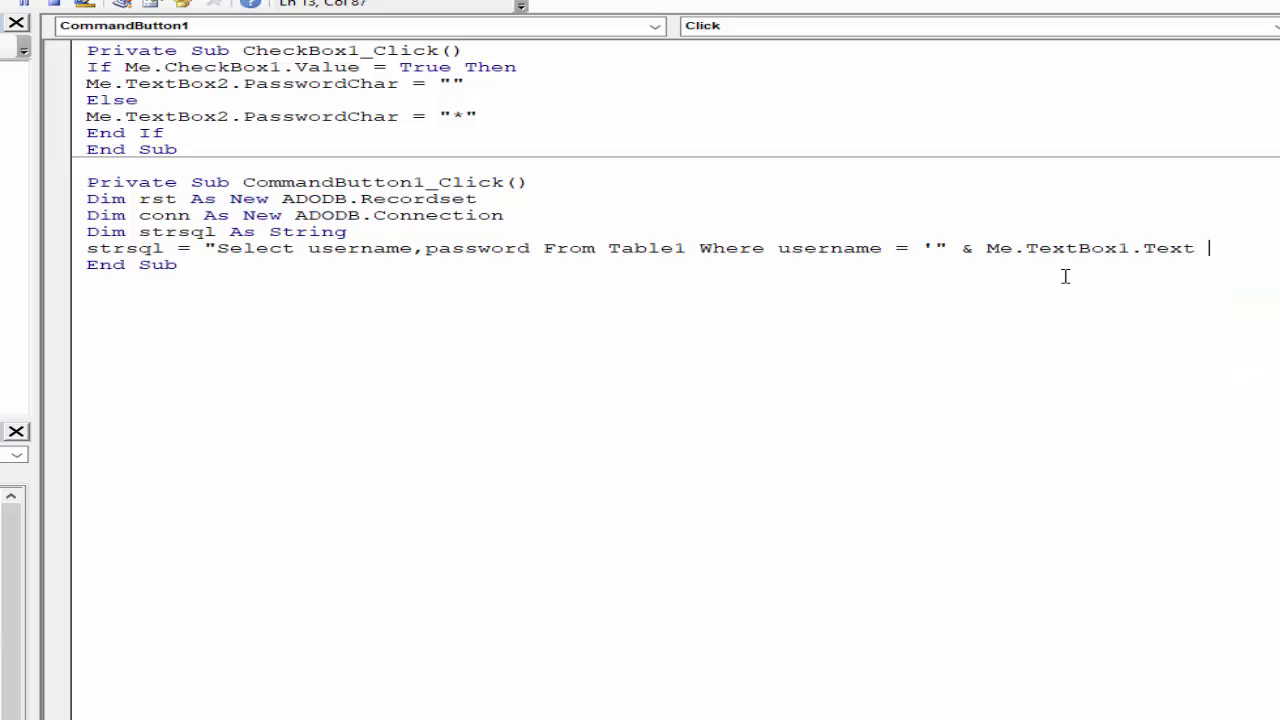
pyautogui.write(' & "')
pyautogui.write("'")
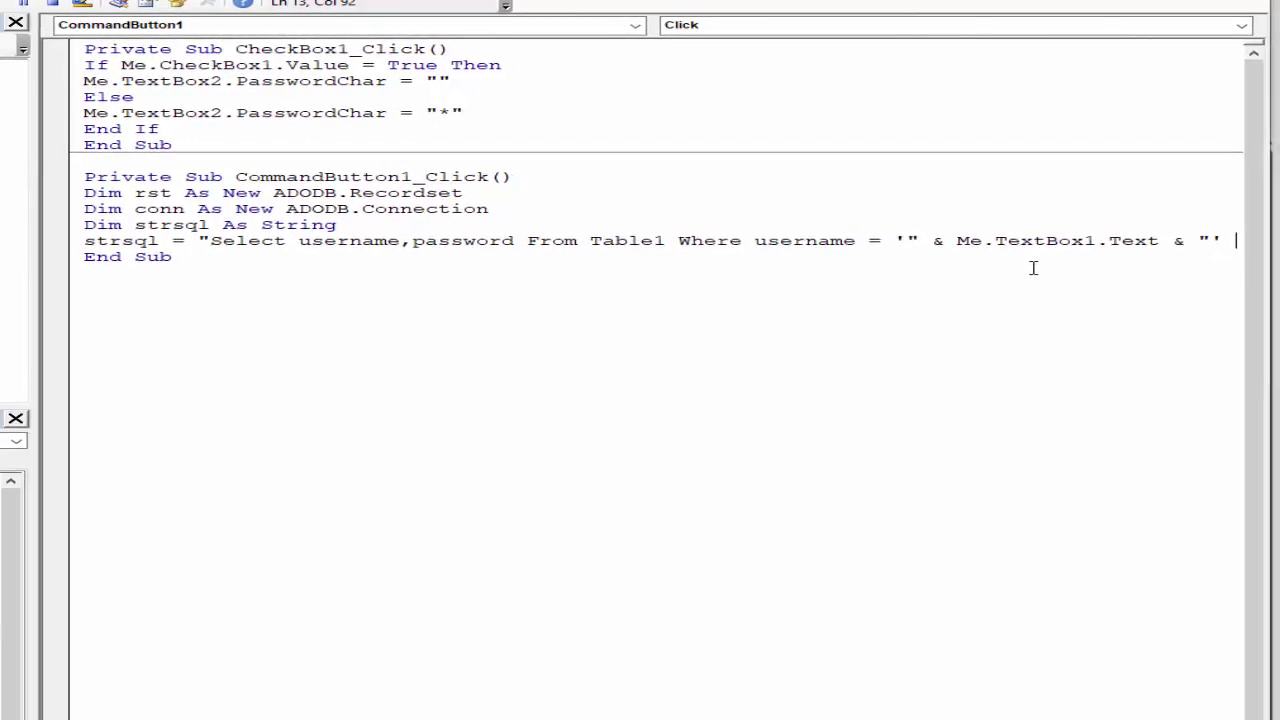
pyautogui.write(' "')
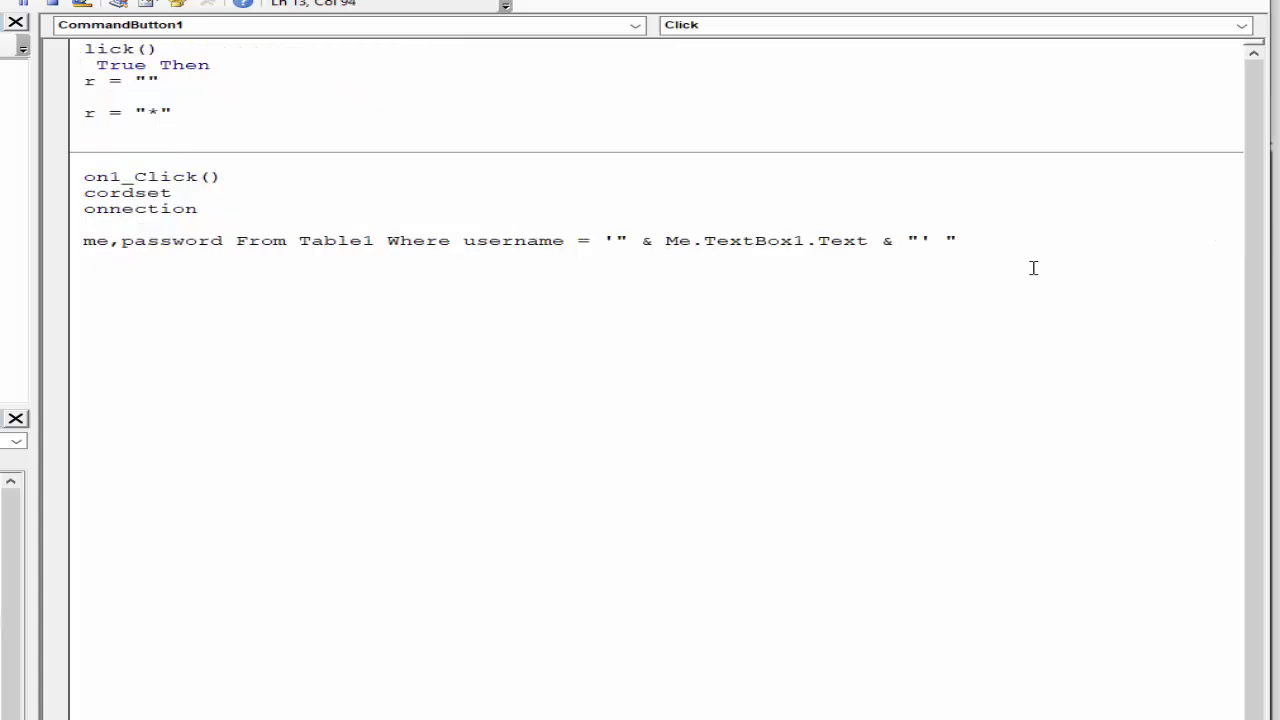
pyautogui.write(' _')
# Continue the query with & " And Strcomp(password, '" & Me.TextBox2.Text & "', 0)=0".
pyautogui.press('Return')
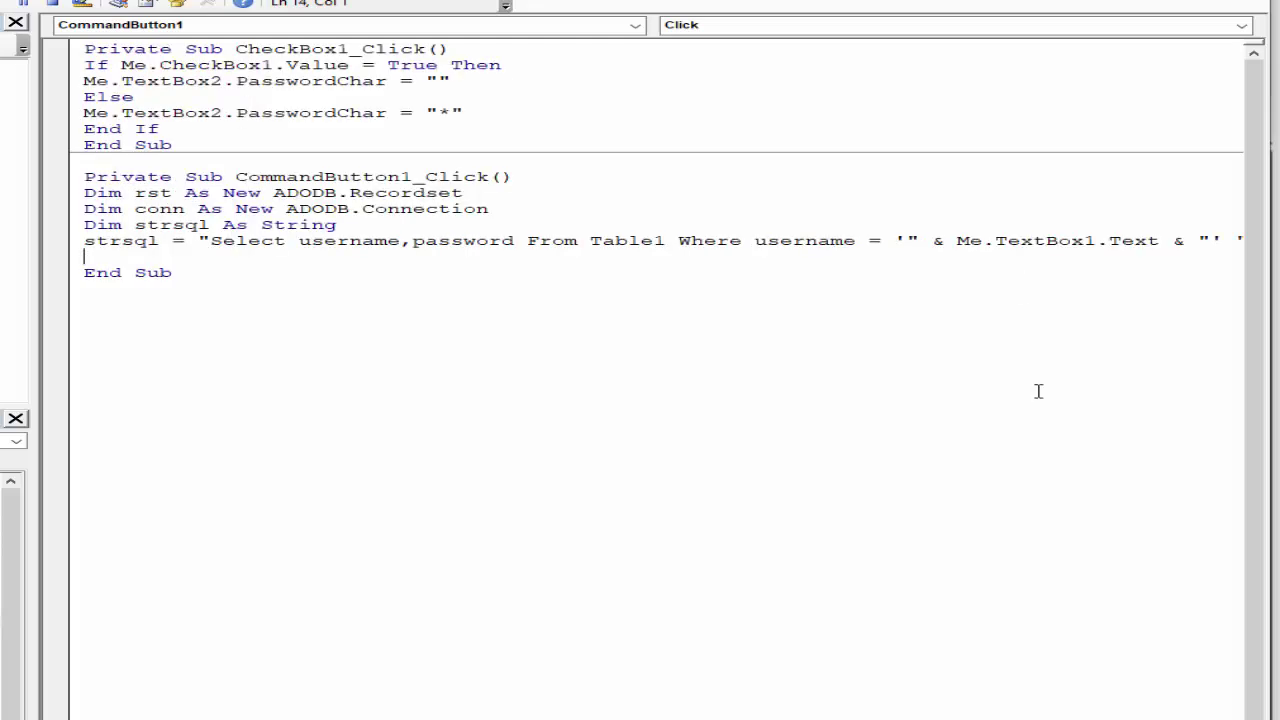
pyautogui.write('&')
pyautogui.write(' " A')
pyautogui.write('nd ')
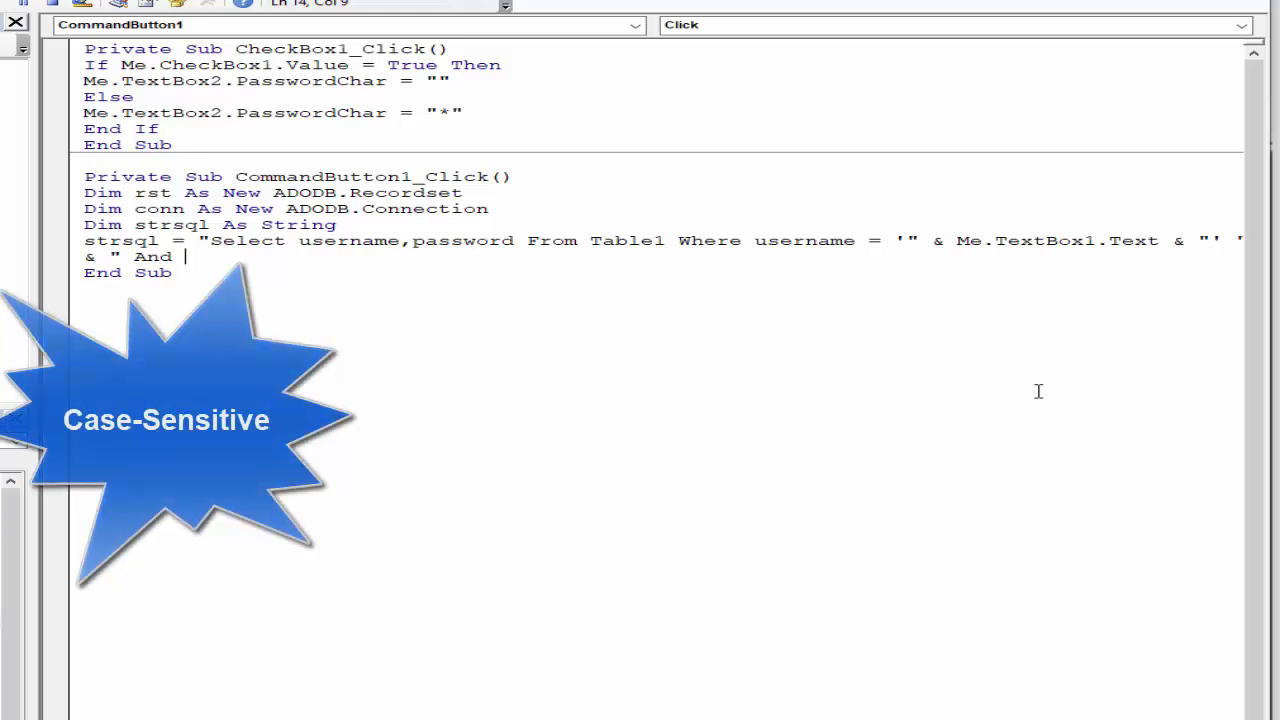
pyautogui.write('Str')
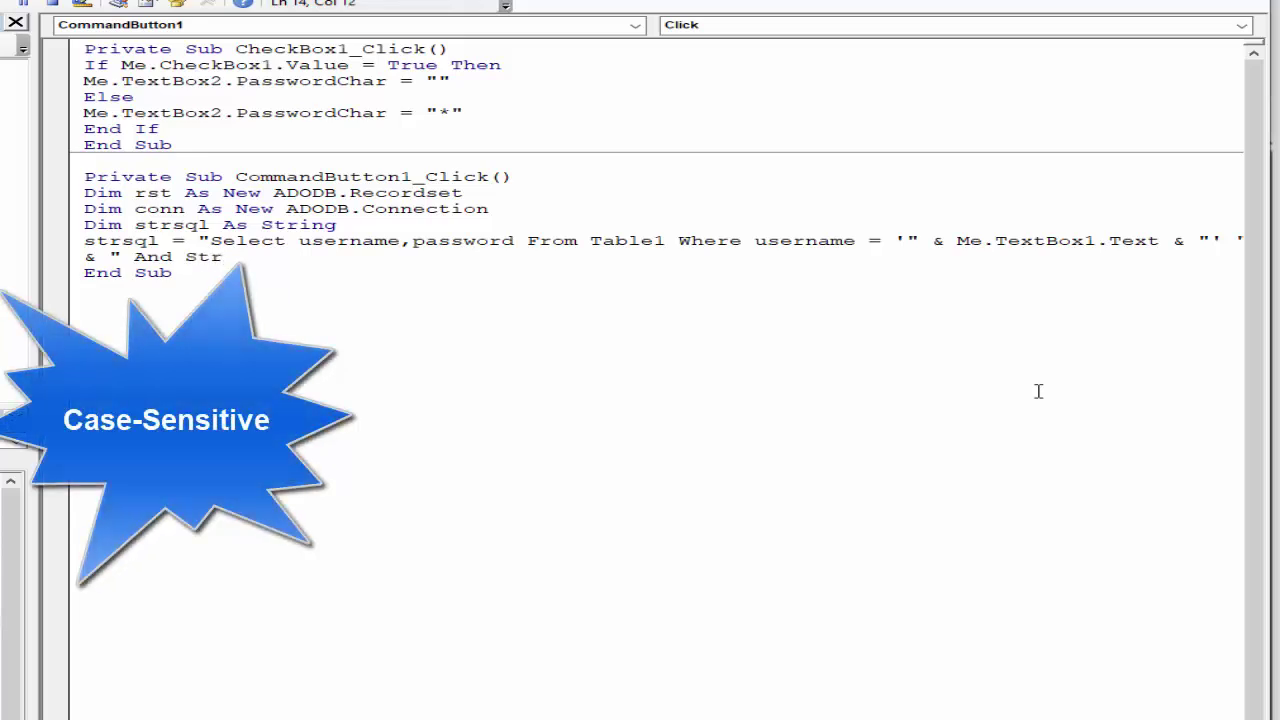
pyautogui.write('comp')
pyautogui.write('(pas')
pyautogui.write('sword')
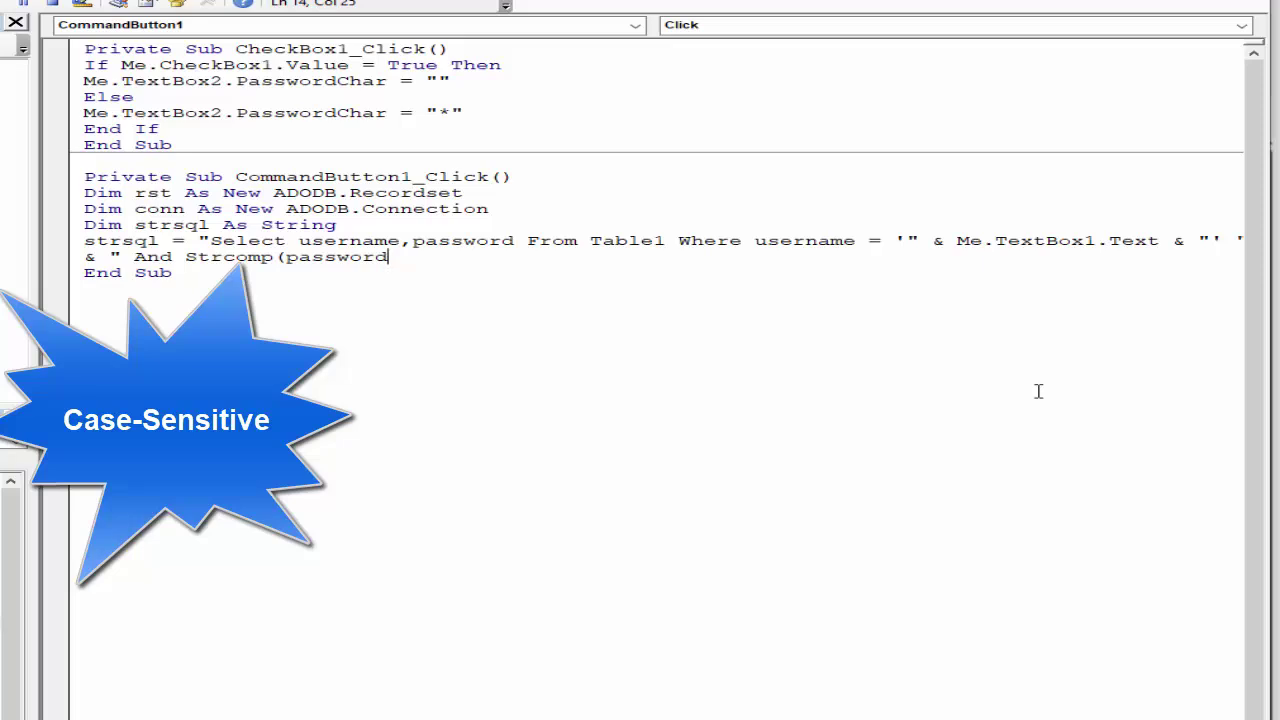
pyautogui.write(", '")
pyautogui.write('" & ')
pyautogui.write('Me')
pyautogui.write('.T')
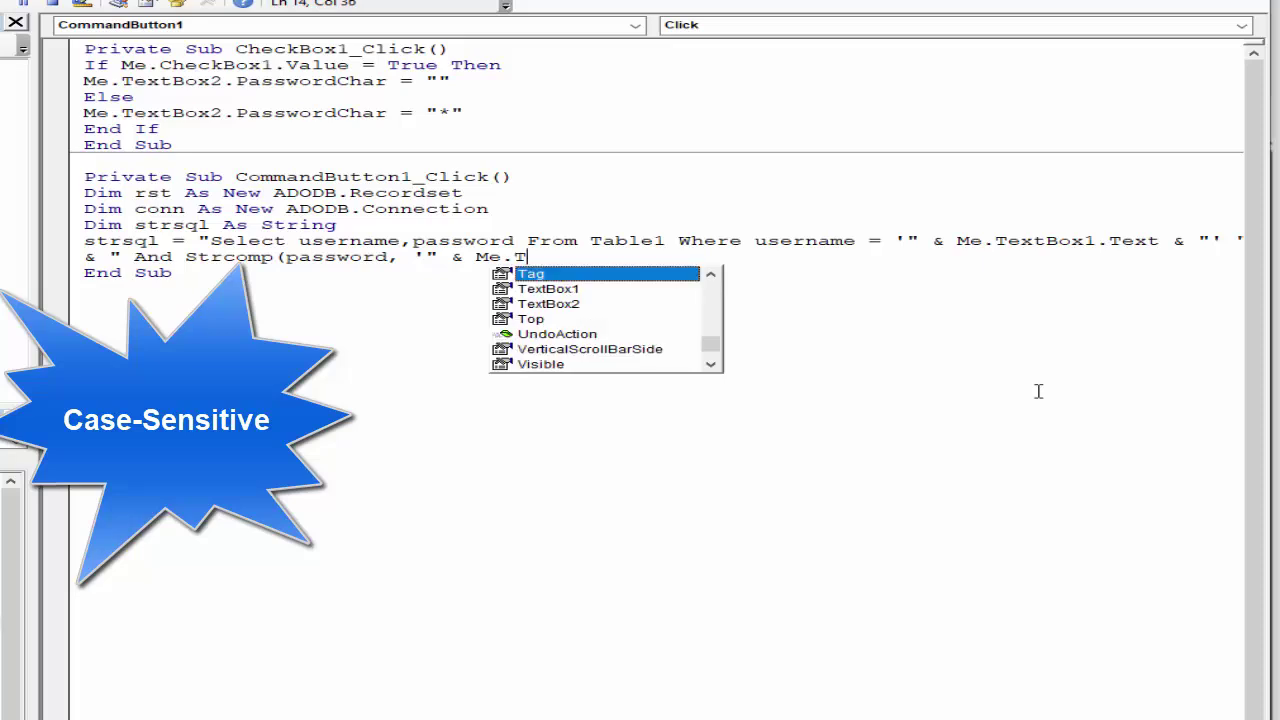
pyautogui.write('e')
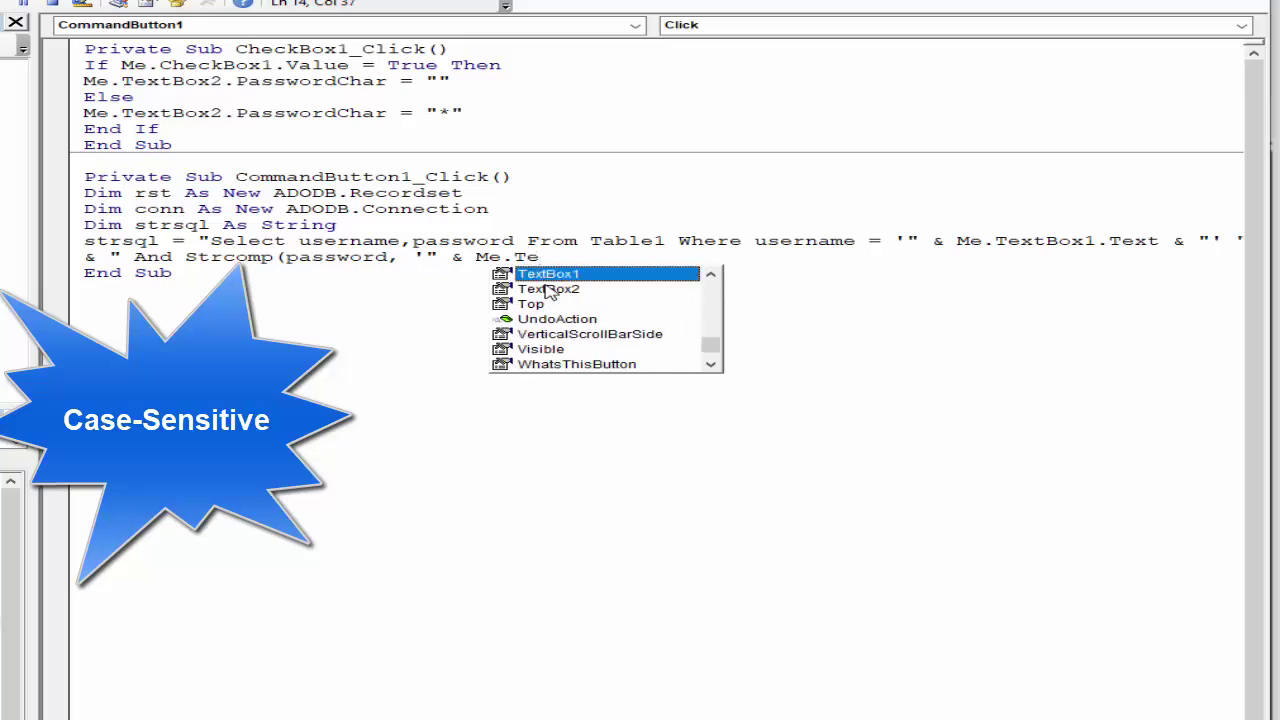
pyautogui.doubleClick(553, 288)
pyautogui.write('.')
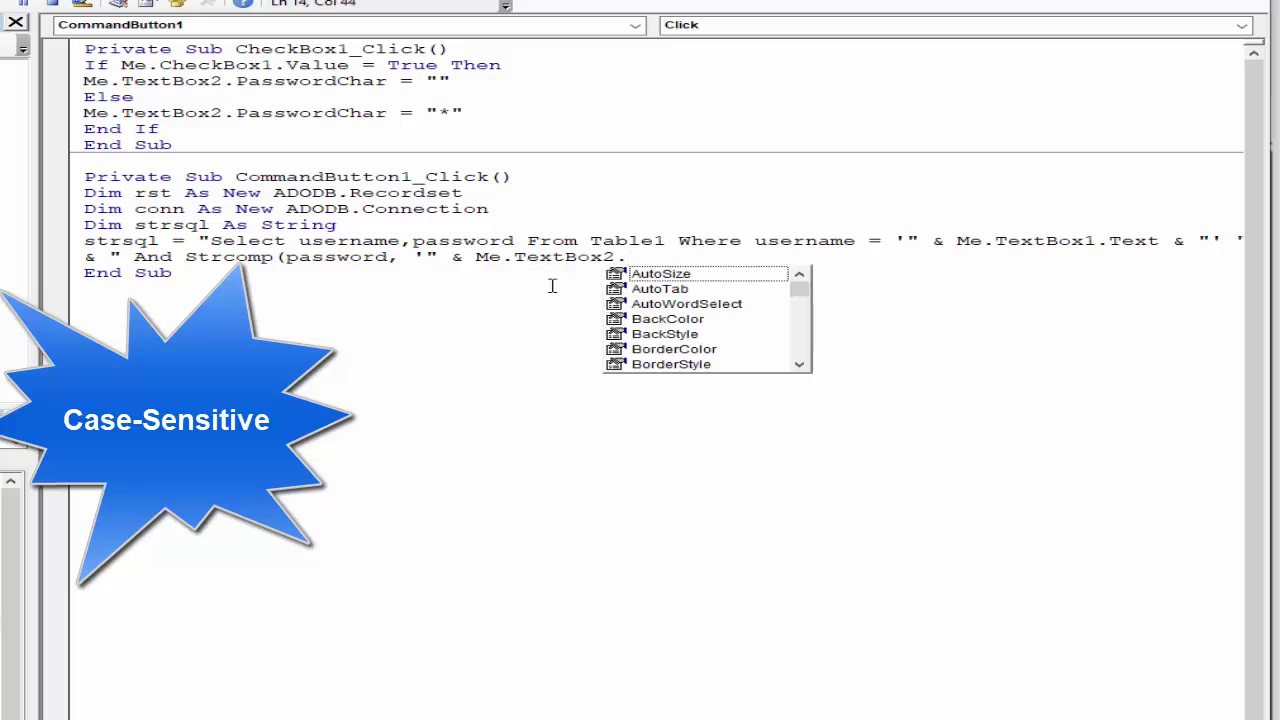
pyautogui.write('Text')
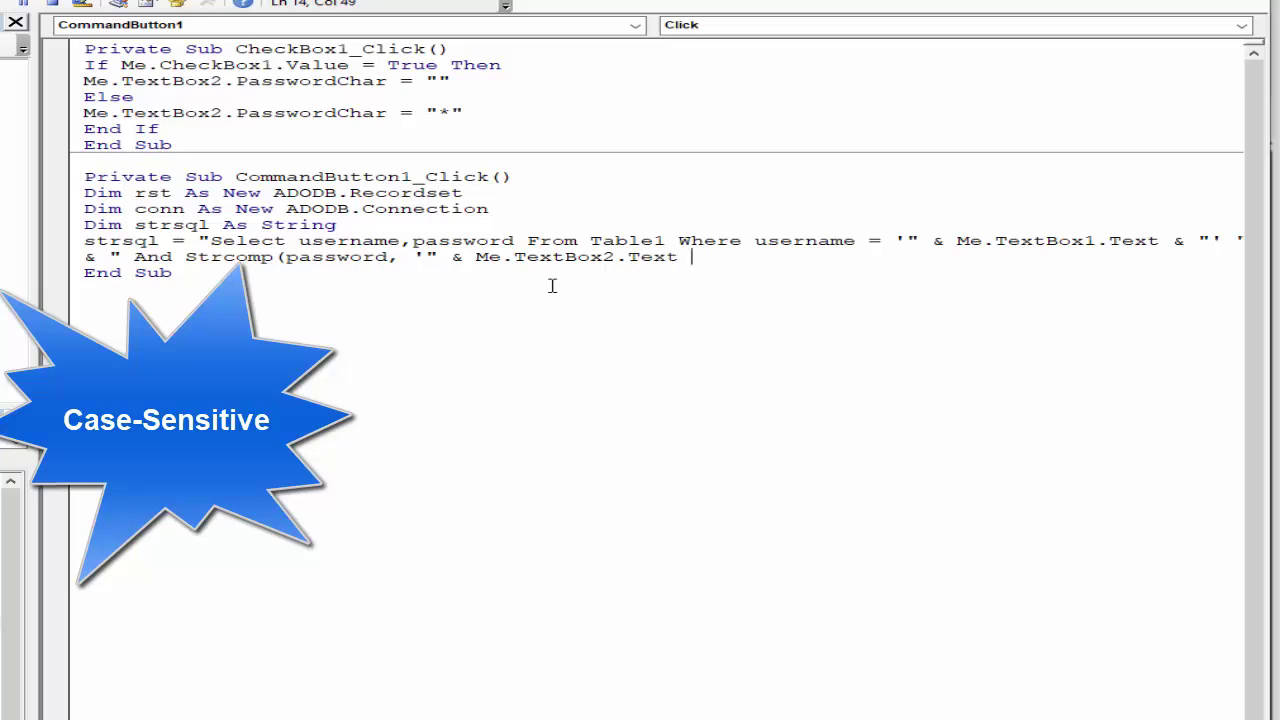
pyautogui.write(' & ')
pyautogui.write('"\'')
pyautogui.write(',')
pyautogui.write(' 0')
pyautogui.write(')')
pyautogui.write('=0')
pyautogui.write('"')
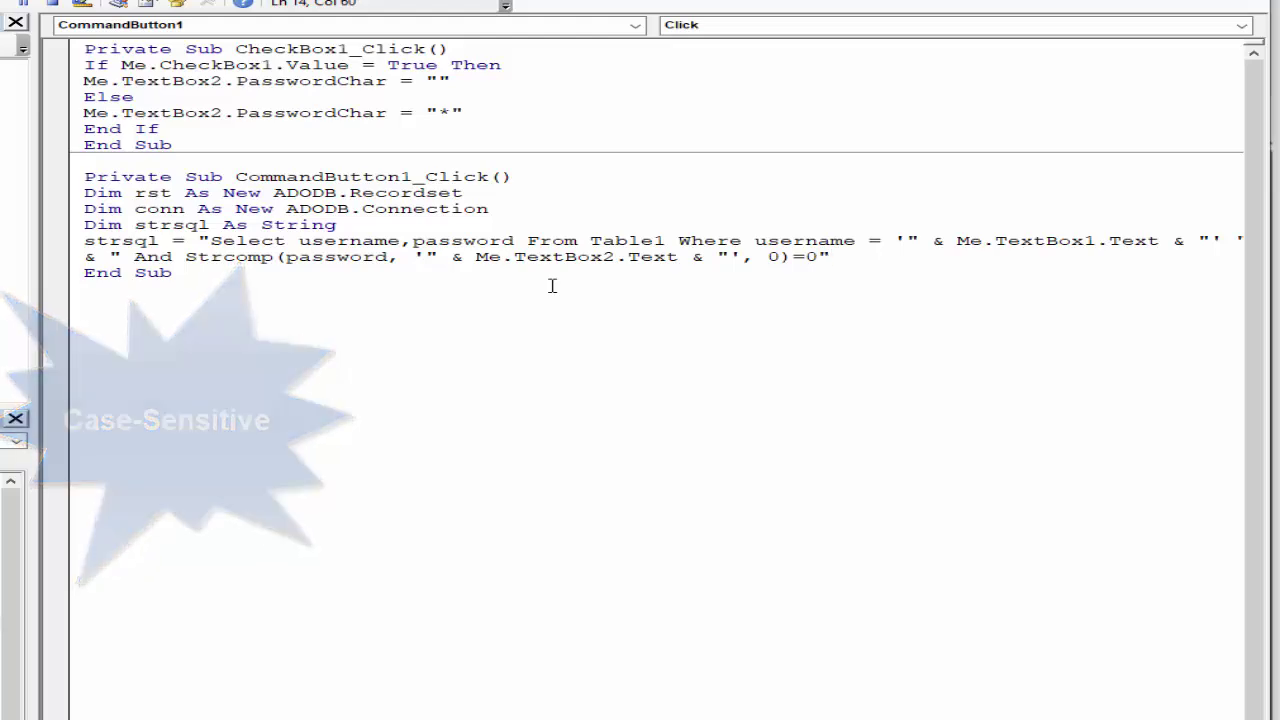
pyautogui.moveTo(150, 700)
pyautogui.mouseDown()
pyautogui.moveTo(165, 705)
pyautogui.moveTo(143, 695)
pyautogui.mouseUp()
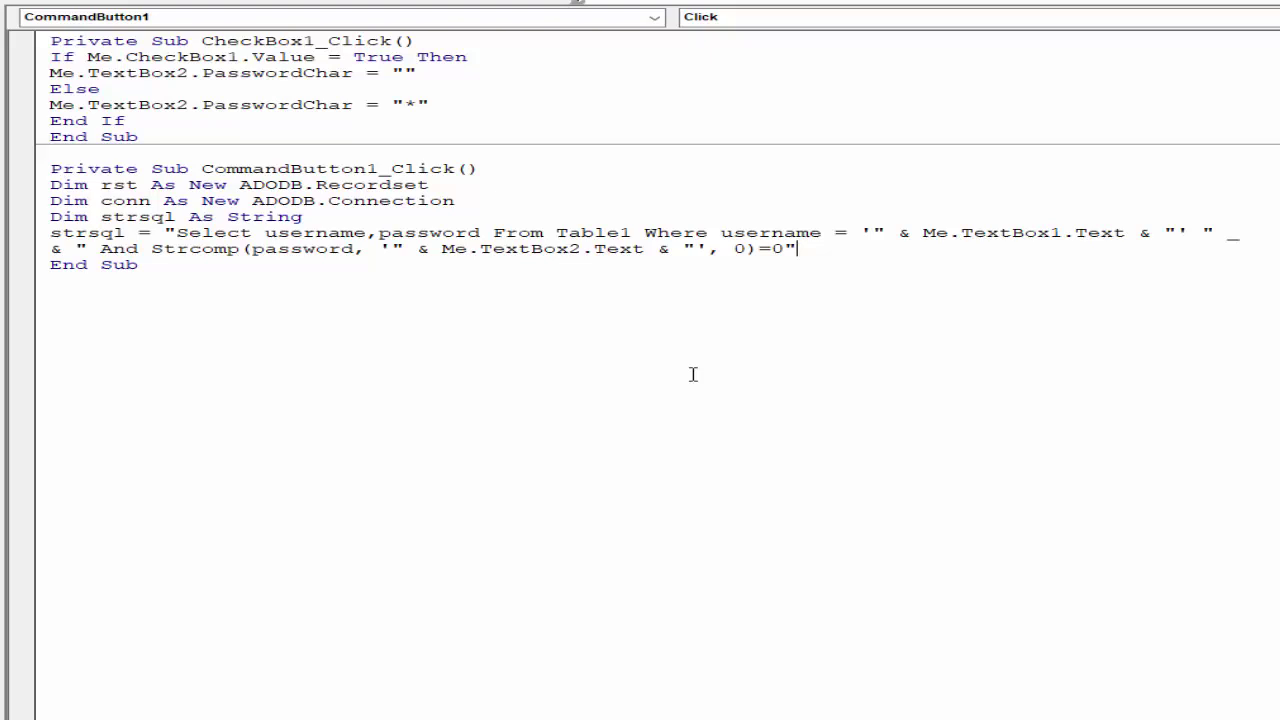
# Set conn.ConnectionString to Provider=Microsoft.Ace.Oledb.12.0 with Data Source=K:\login3.accdb and persist security info False.
pyautogui.press('Return')
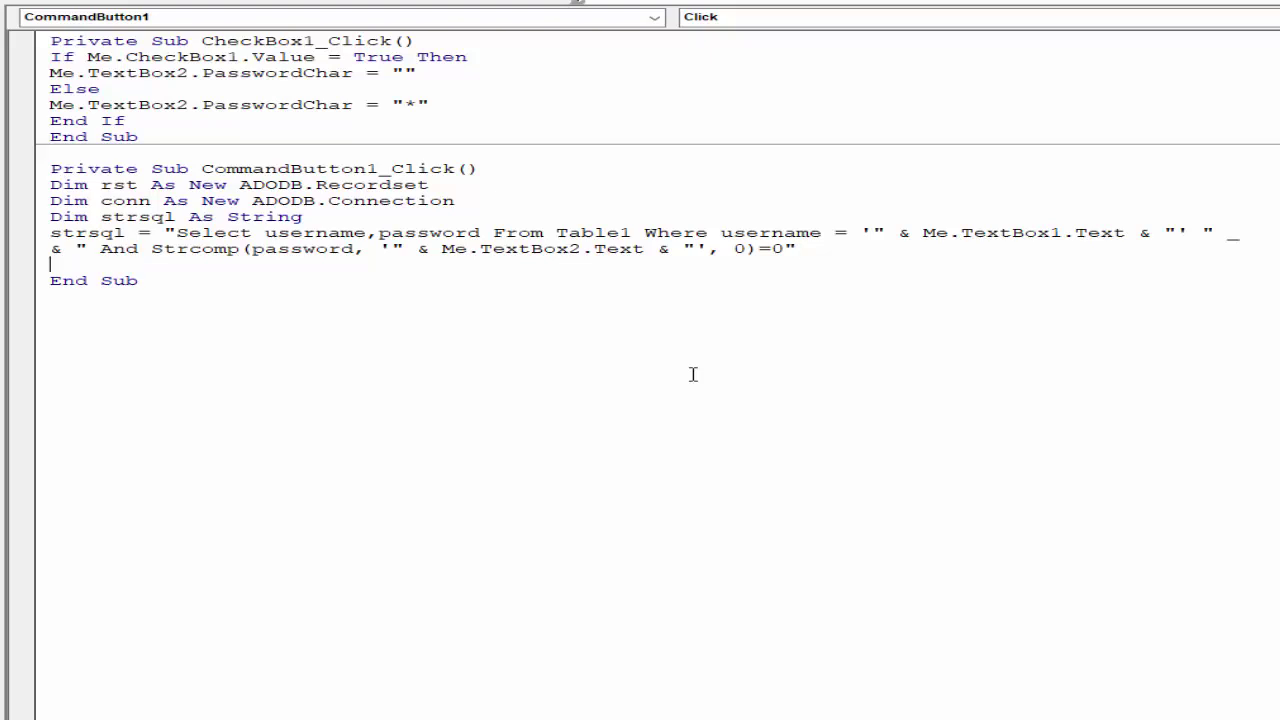
pyautogui.write('co')
pyautogui.write('nn.')
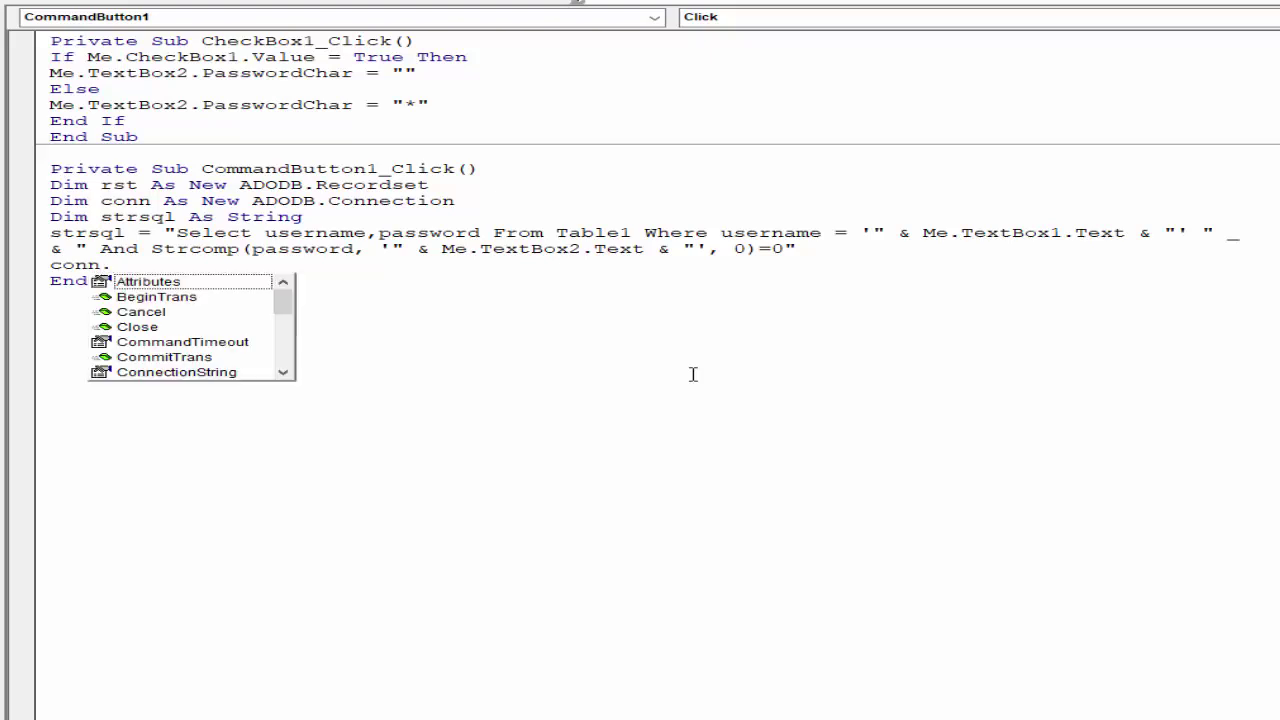
pyautogui.write('Con')
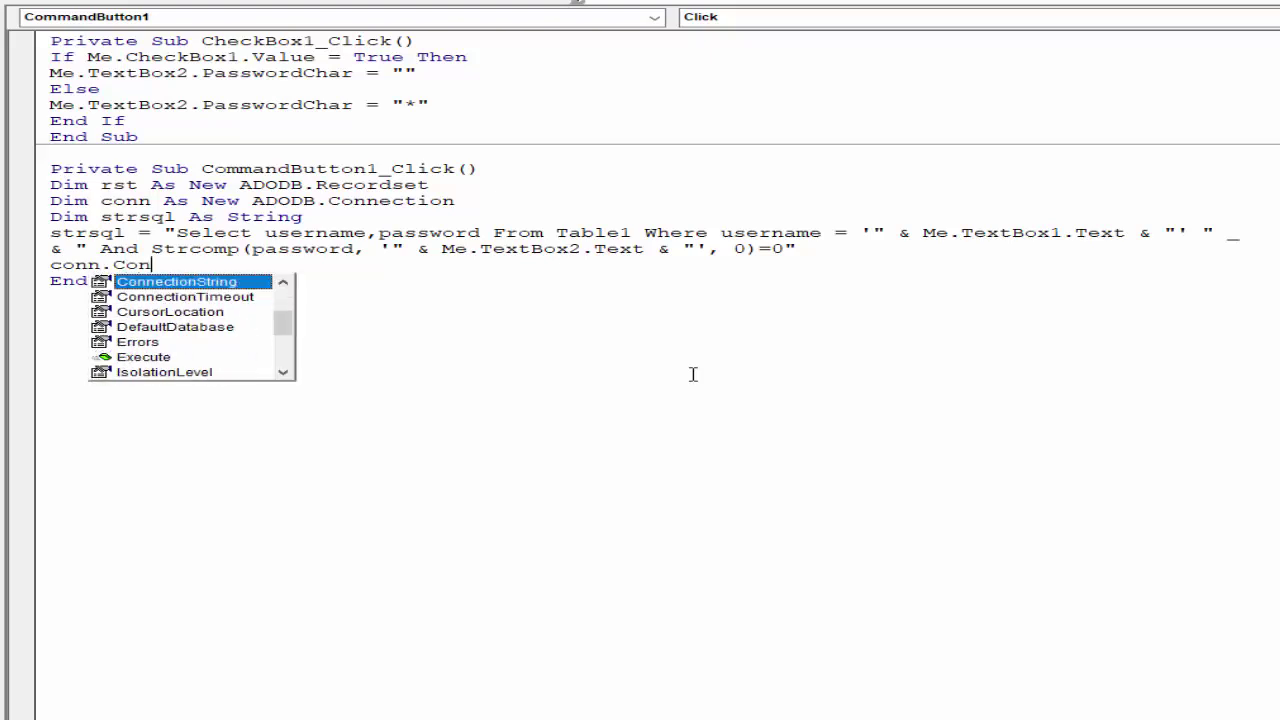
pyautogui.write('n')
pyautogui.doubleClick(220, 283)
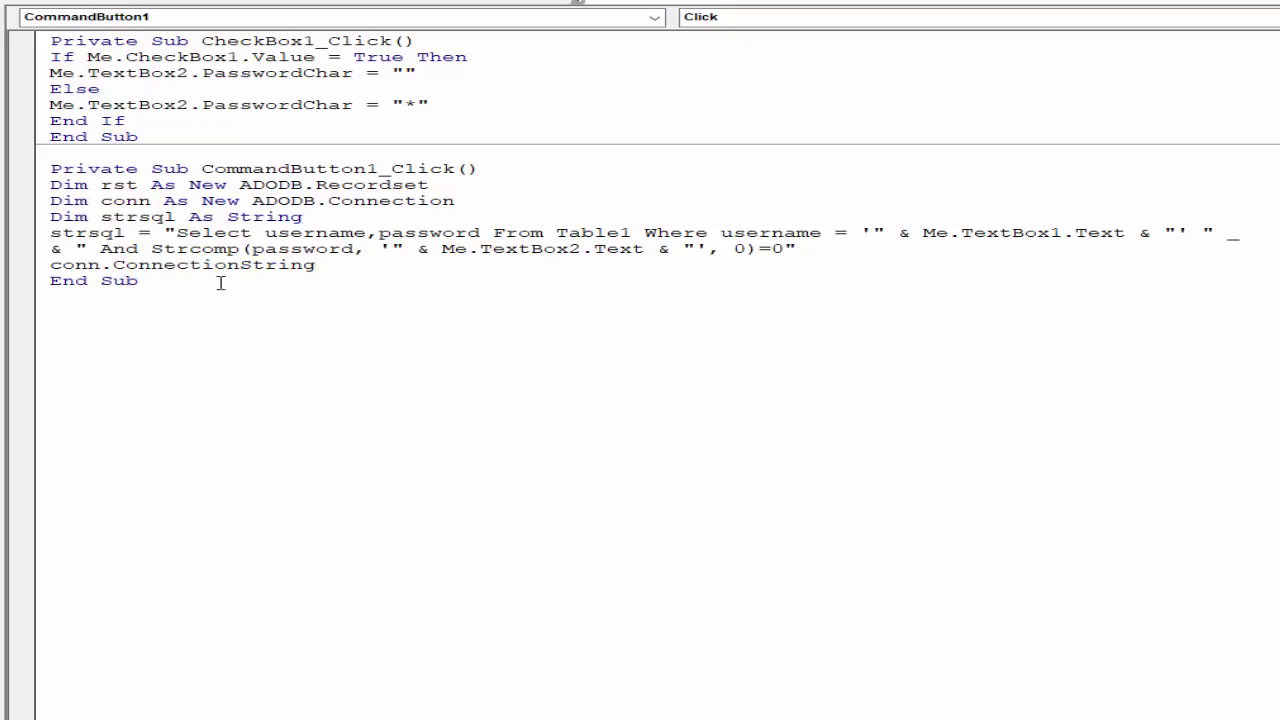
pyautogui.write('= ')
pyautogui.write('"Prov')
pyautogui.write('ider')
pyautogui.write('=M')
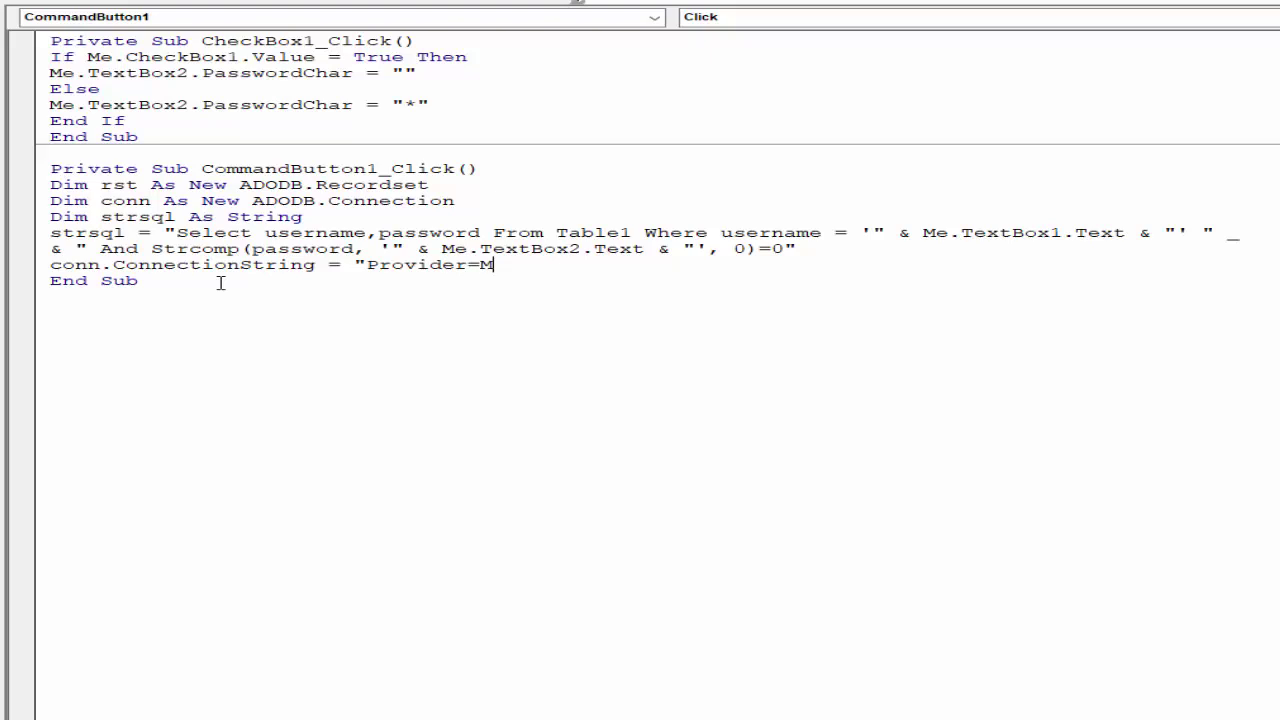
pyautogui.write('icros')
pyautogui.write('oft.')
pyautogui.write('Ace')
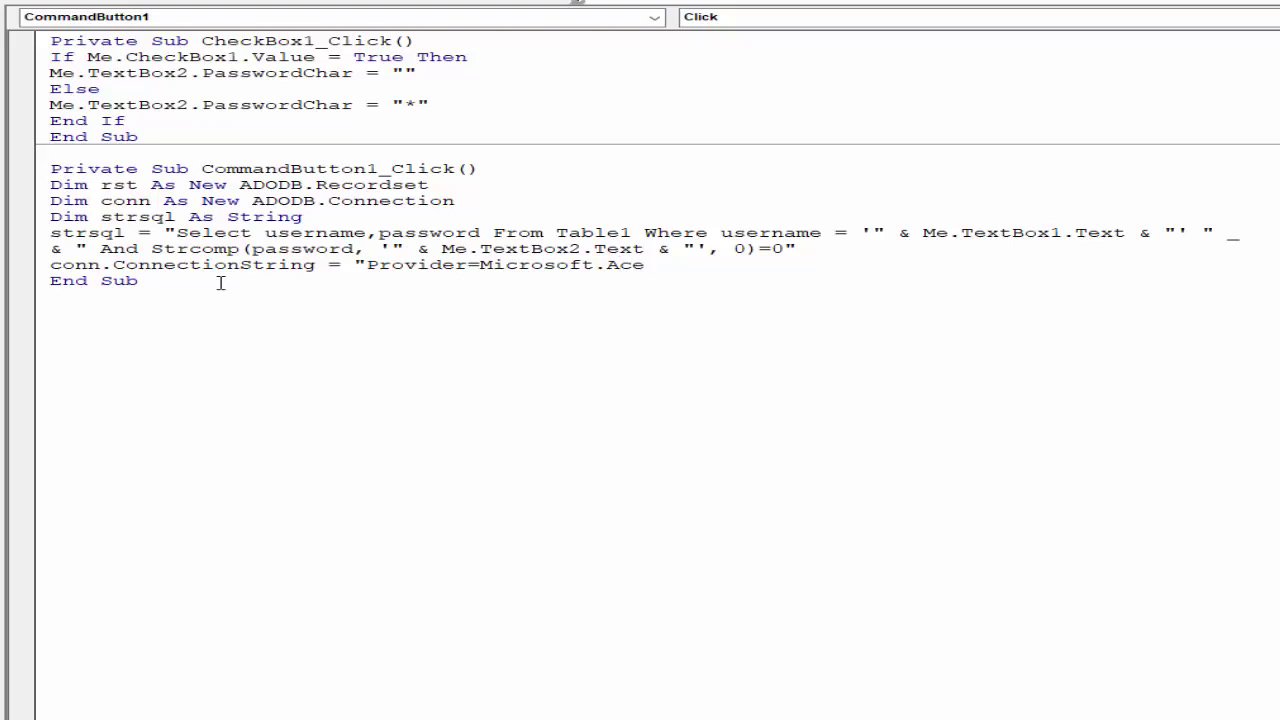
pyautogui.write('.')
pyautogui.write('Oledb')
pyautogui.write('.12')
pyautogui.write('.0')
pyautogui.write(';')
pyautogui.write('" _')
pyautogui.press('Return')
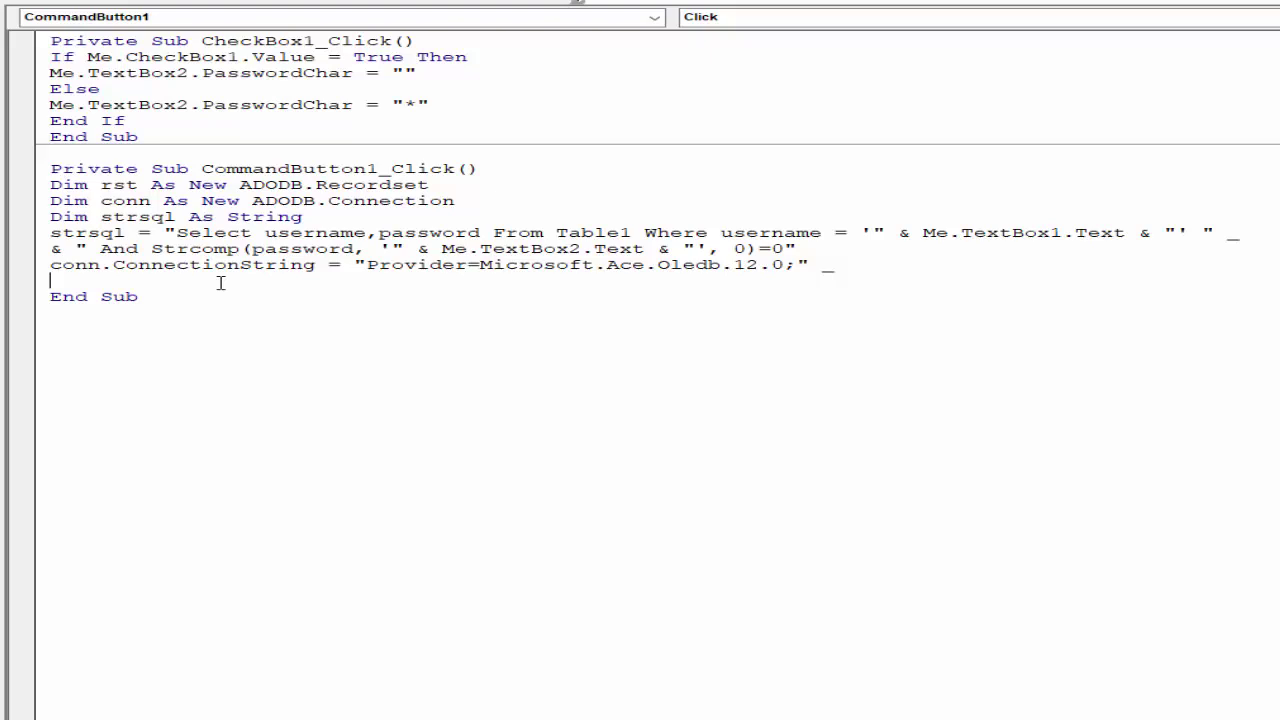
pyautogui.write('& " ')
pyautogui.write('Data ')
pyautogui.write('Sou')
pyautogui.write('rce=')
pyautogui.write('K')
pyautogui.write(':\\')
pyautogui.write('login')
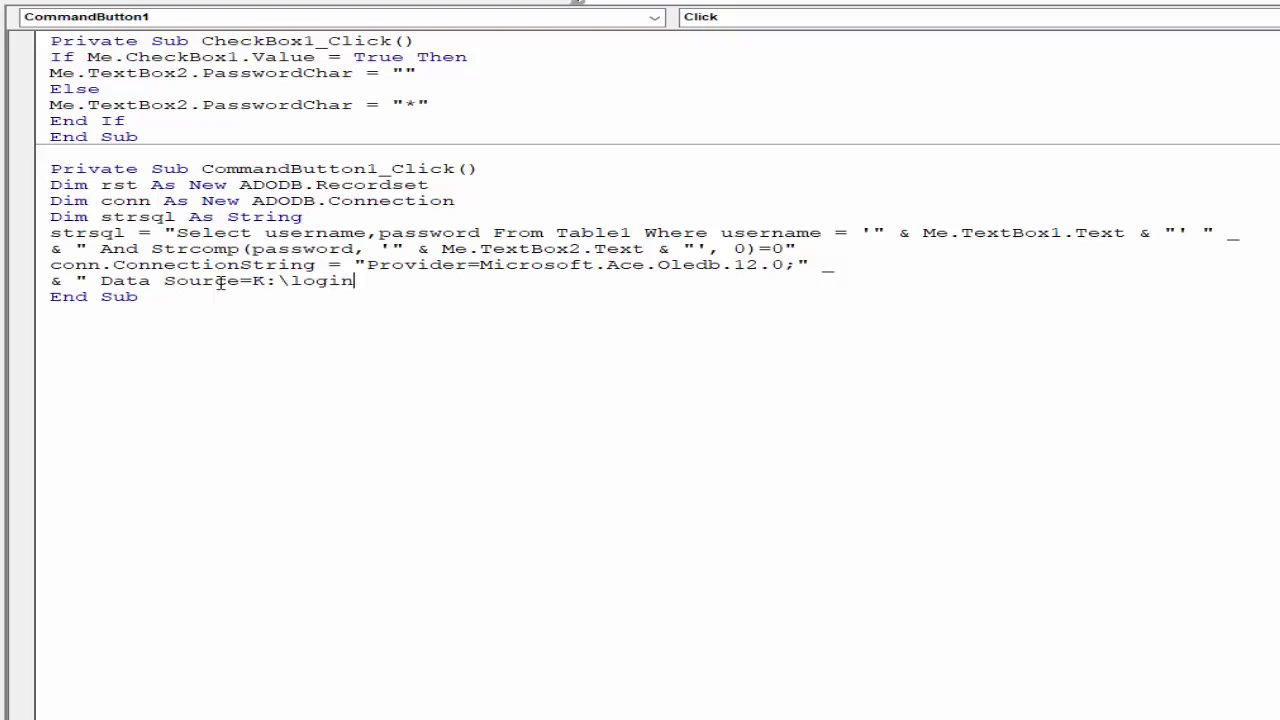
pyautogui.write('3.a')
pyautogui.write('ccdb;')
pyautogui.write('pers')
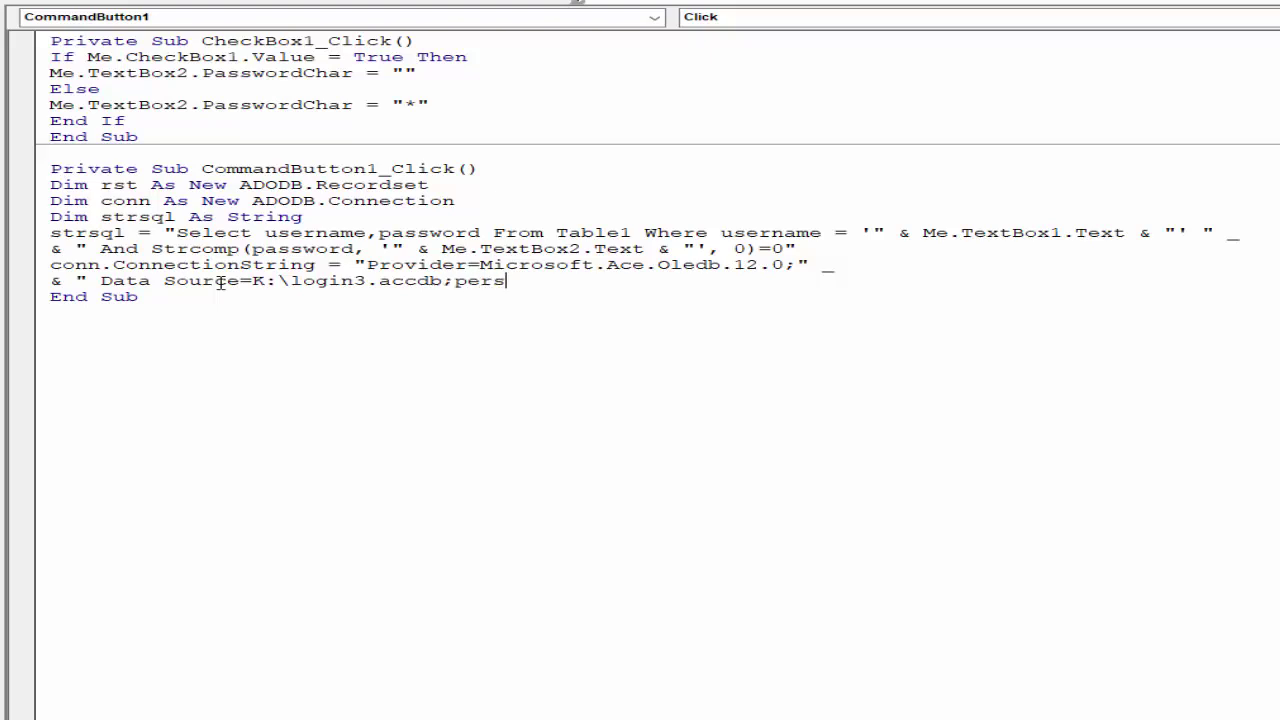
pyautogui.write('ist')
pyautogui.write(' s')
pyautogui.write('ecur')
pyautogui.write('ity')
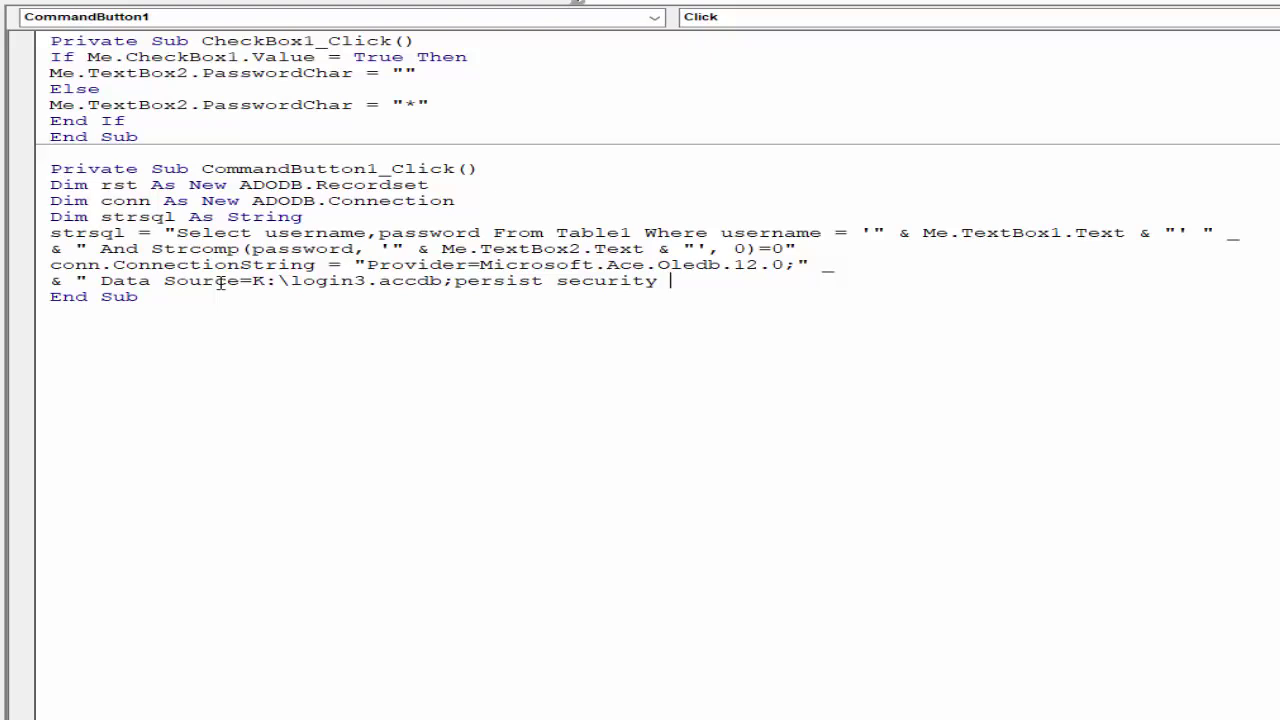
pyautogui.write(' inf')
pyautogui.write('o')
pyautogui.write(' = ')
pyautogui.write('Fal')
pyautogui.write('se')
pyautogui.write('"')
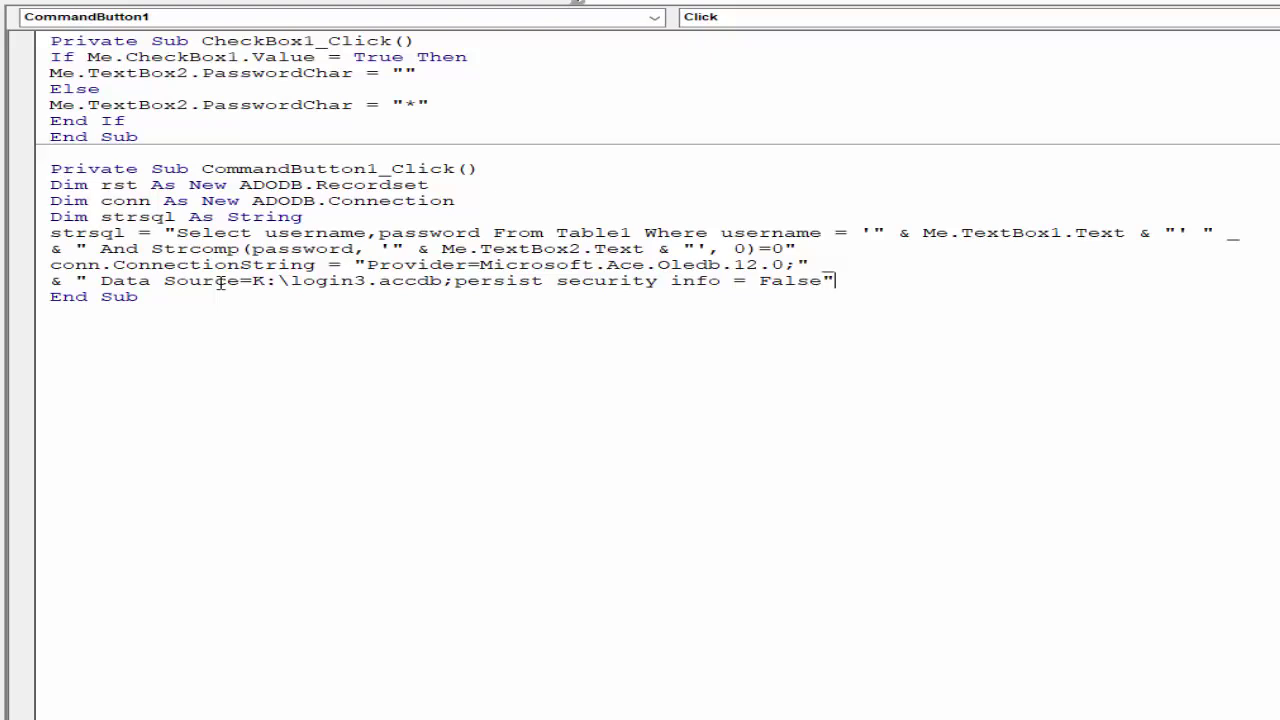
# Add conn.Open and rst.Open strsql, conn lines after the connection string.
pyautogui.press('Return')
pyautogui.write('conn')
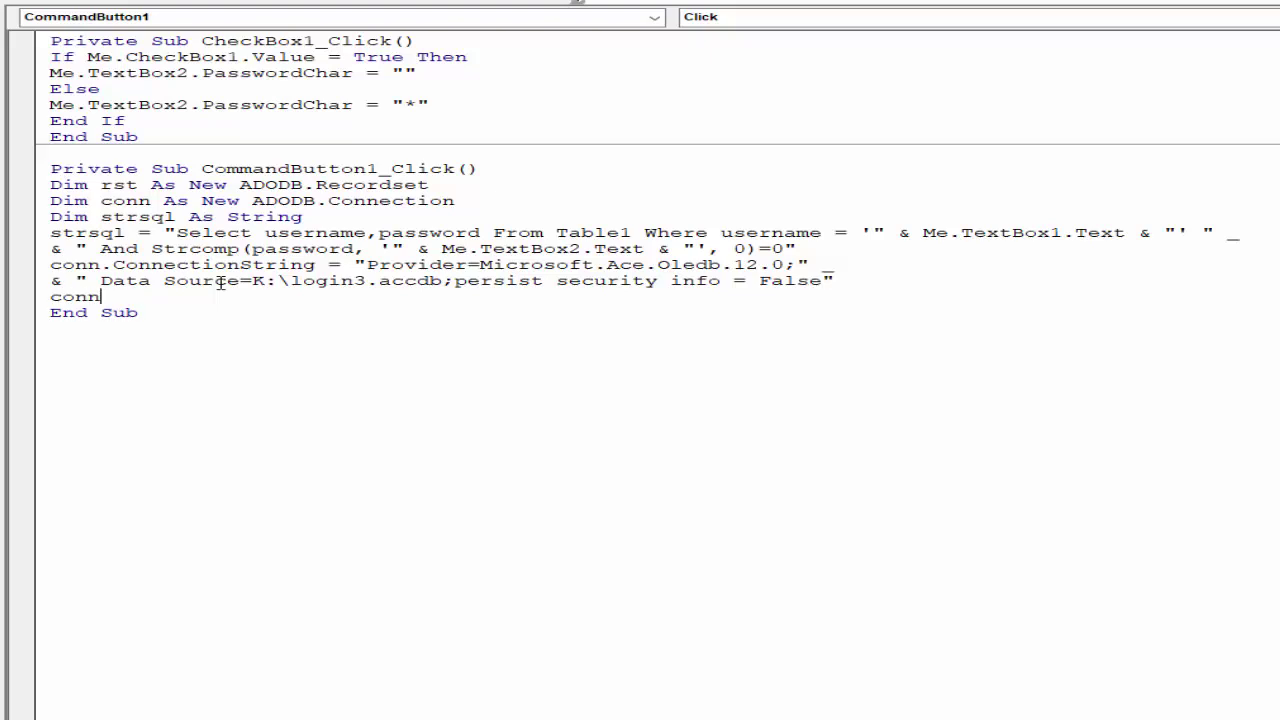
pyautogui.write('.Op')
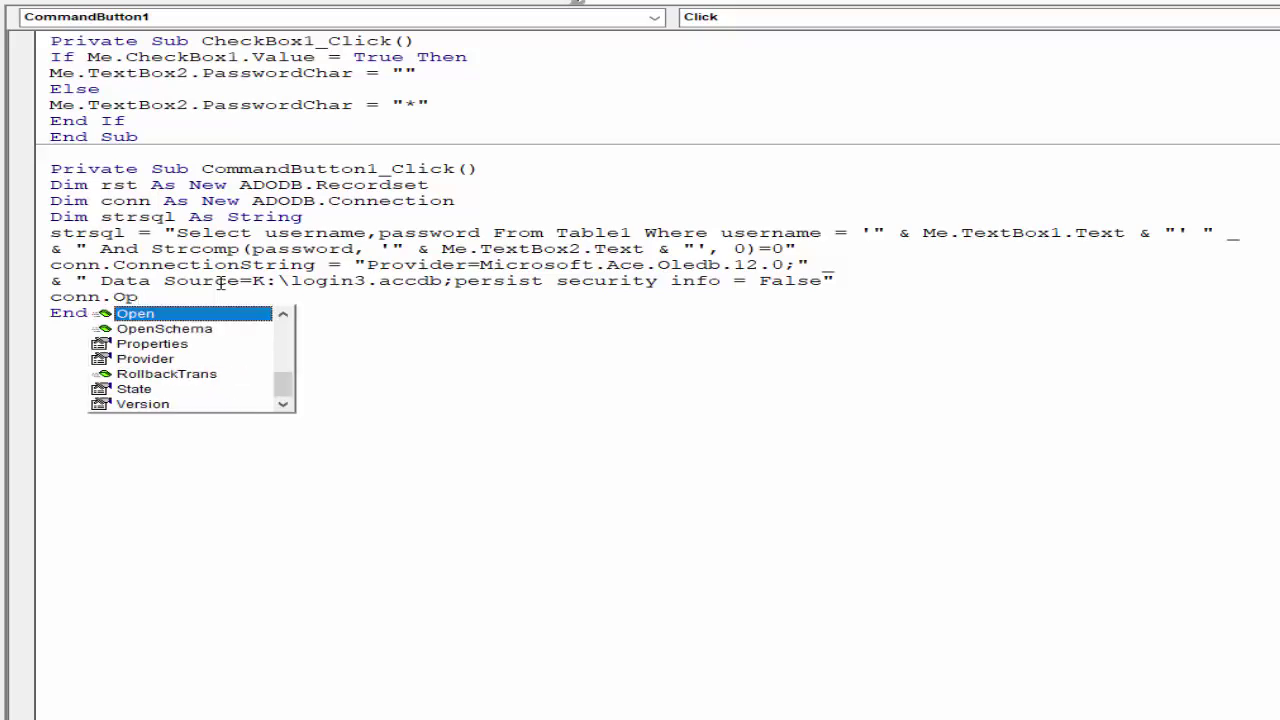
pyautogui.doubleClick(148, 313)
pyautogui.press('Return')
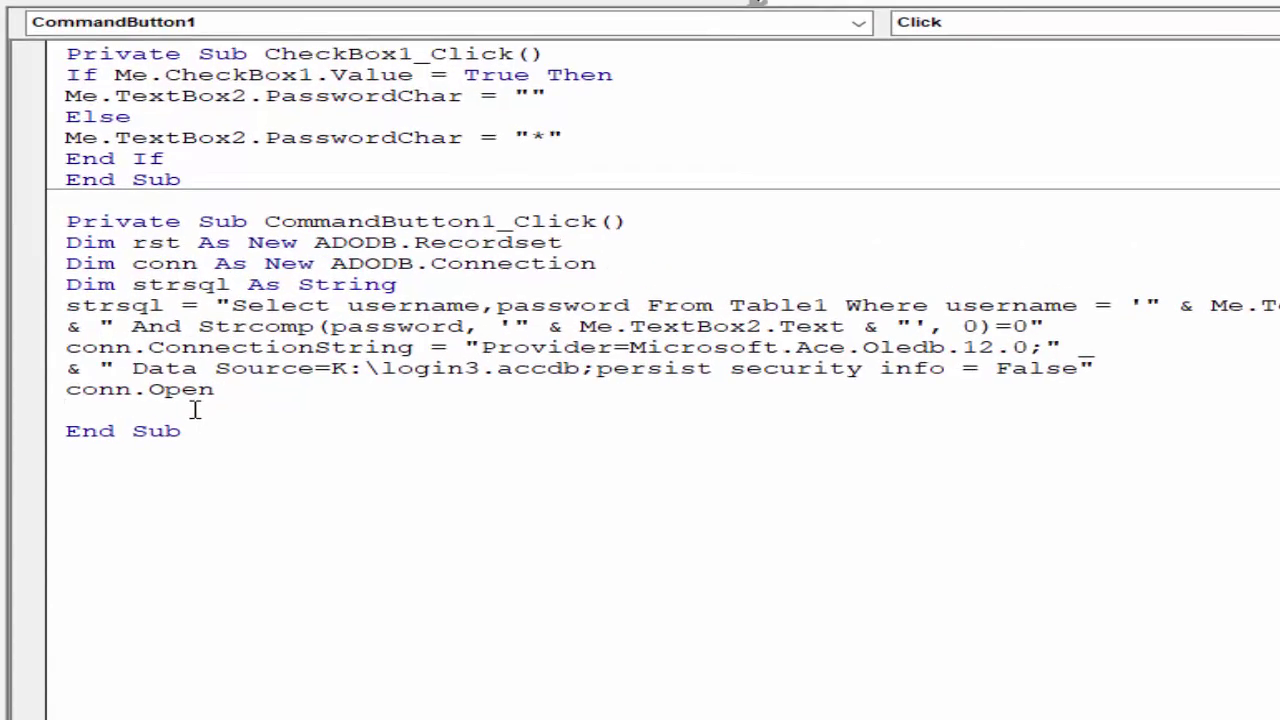
pyautogui.write('rst.')
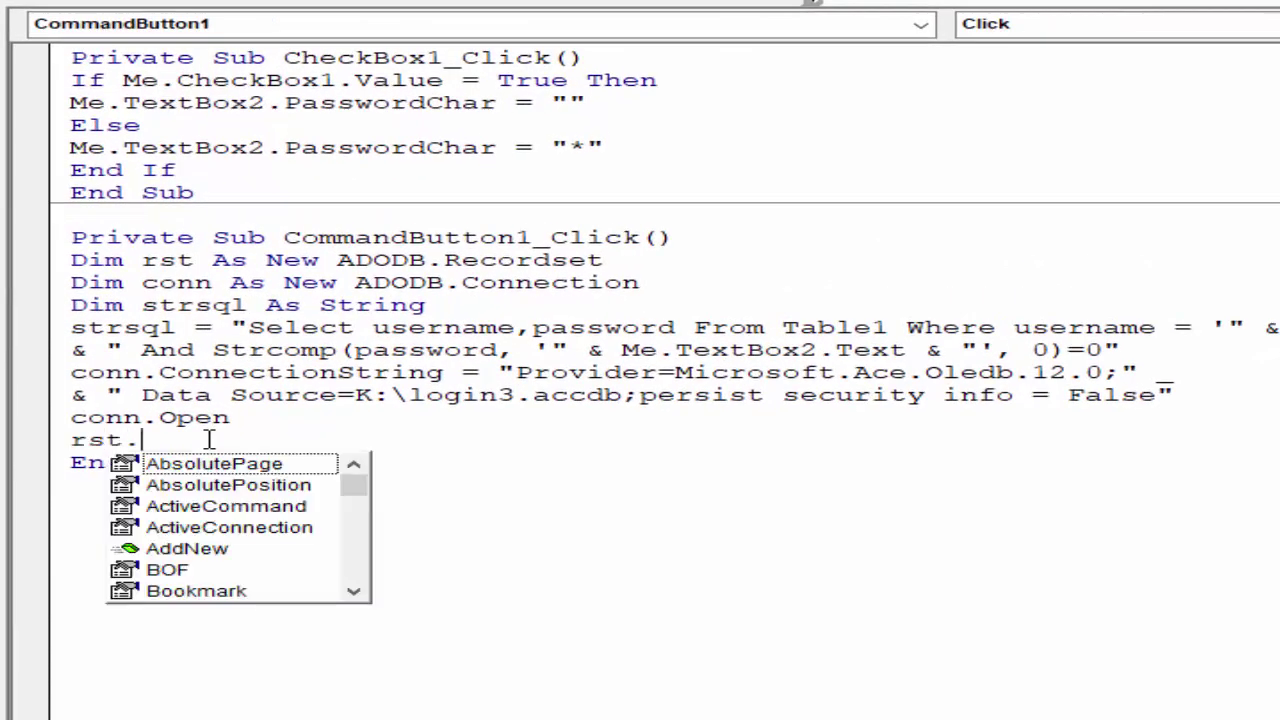
pyautogui.write('Ope')
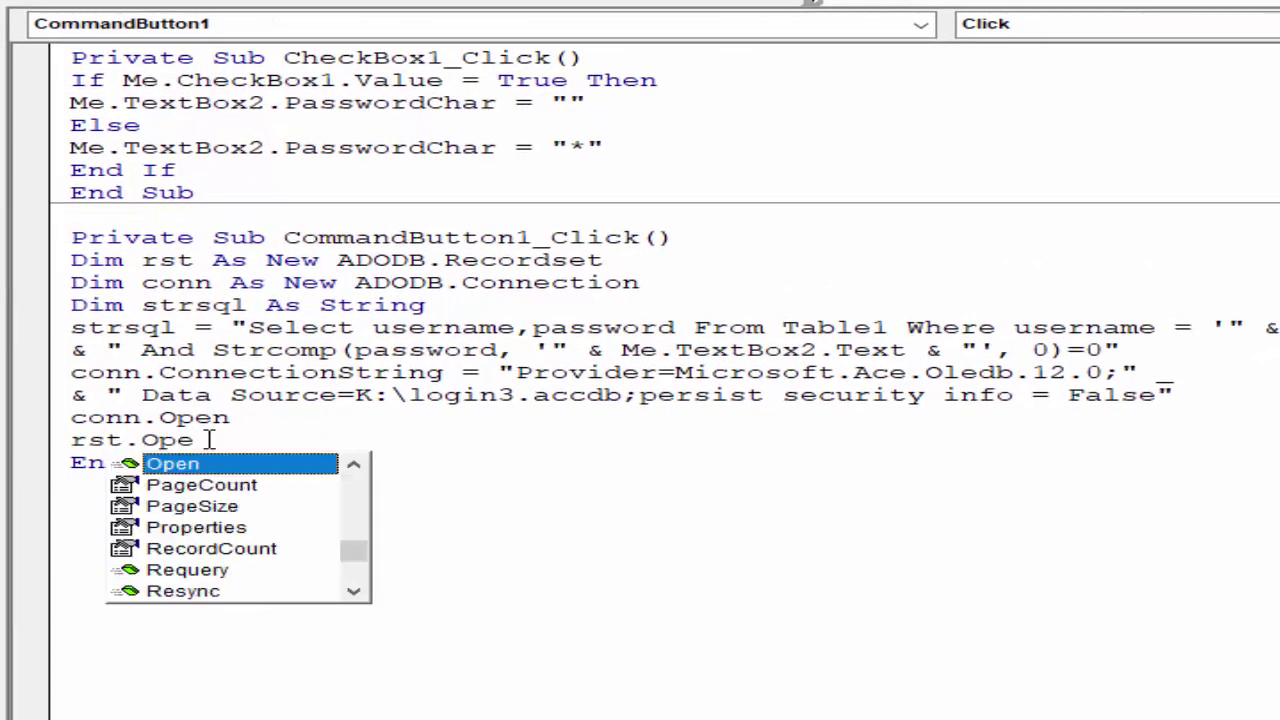
pyautogui.write('n')
pyautogui.press('Escape')
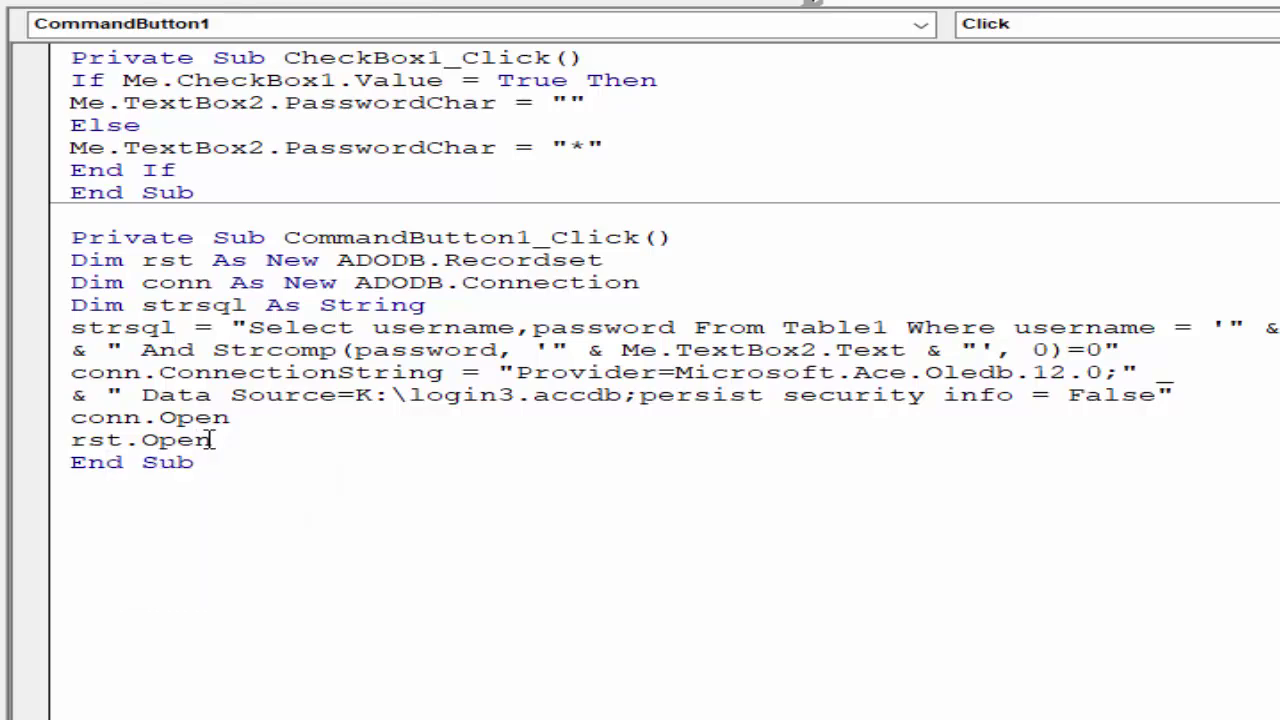
pyautogui.write('strs')
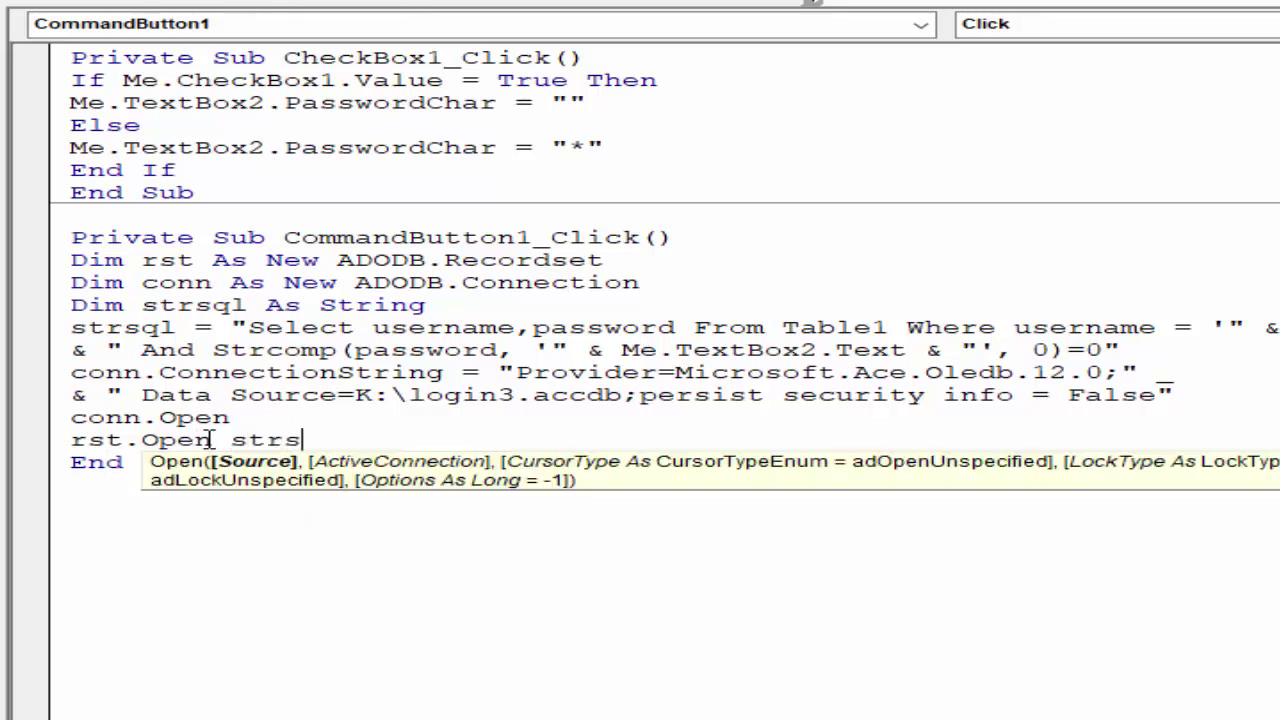
pyautogui.write('ql')
pyautogui.write(', co')
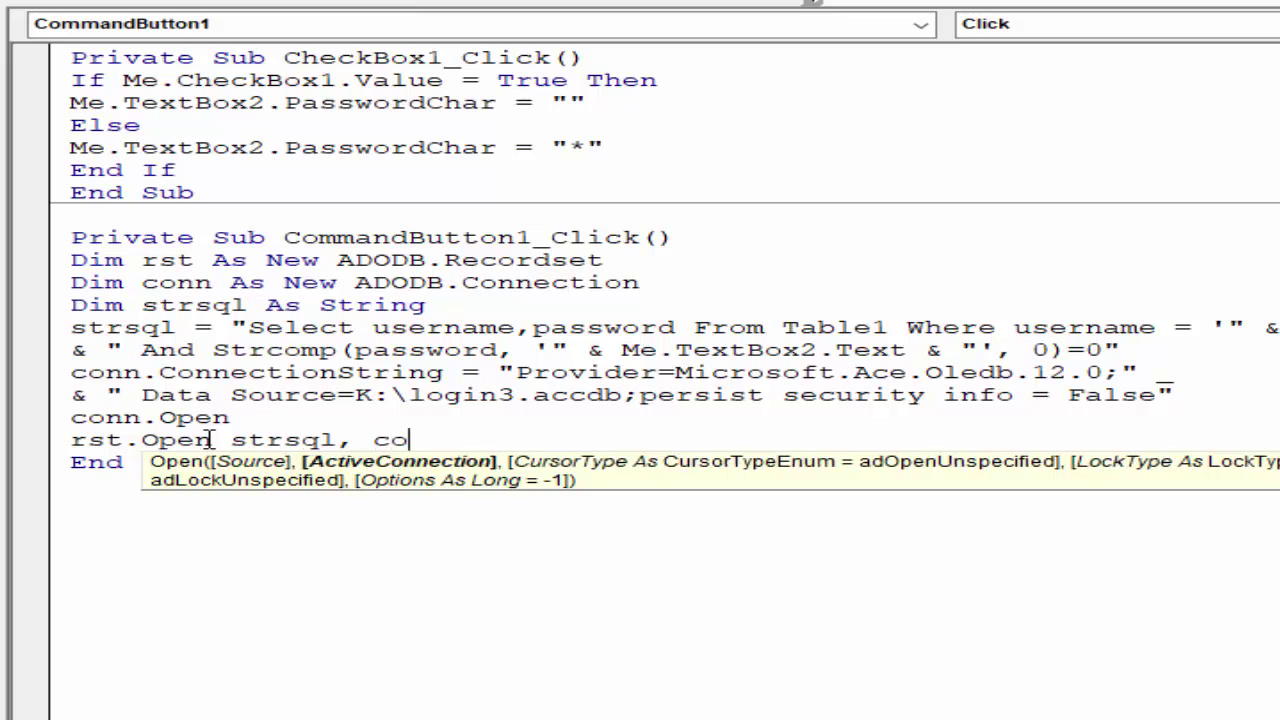
pyautogui.write('nn')
# Add If rst.EOF Then with MsgBox "Error username or Password".
pyautogui.press('Return')
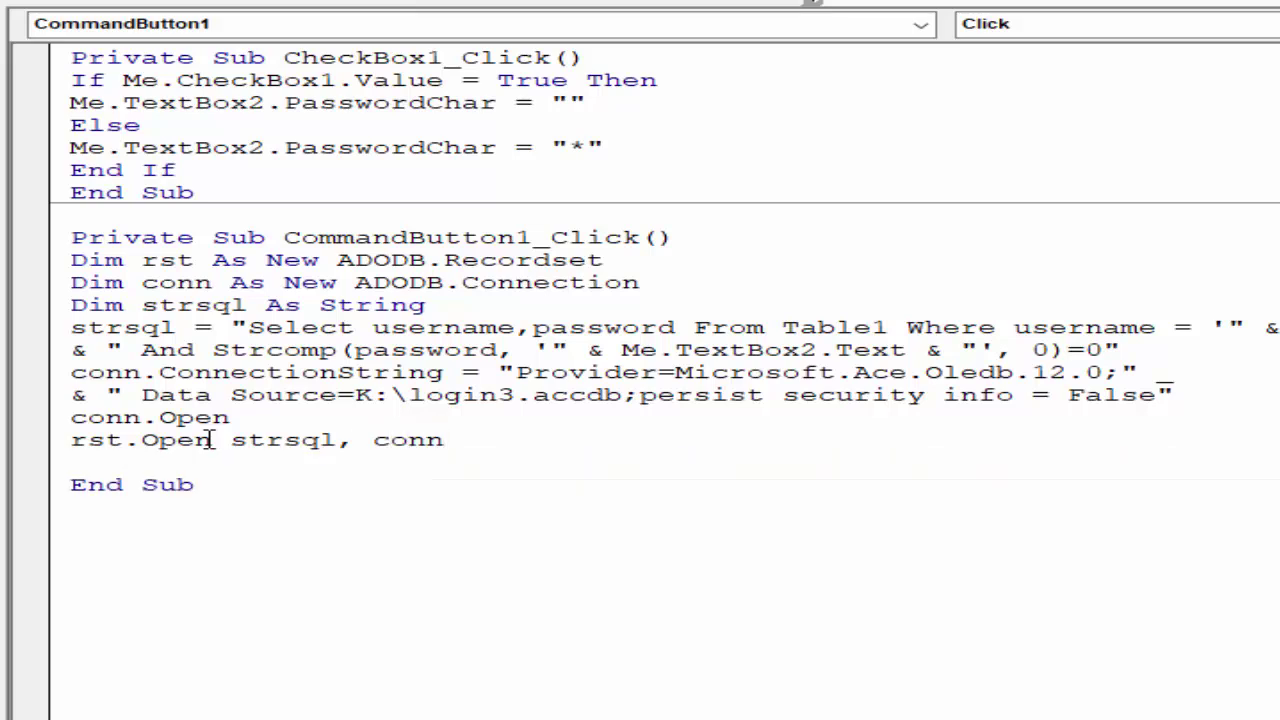
pyautogui.write('If ')
pyautogui.write('rst')
pyautogui.write('.')
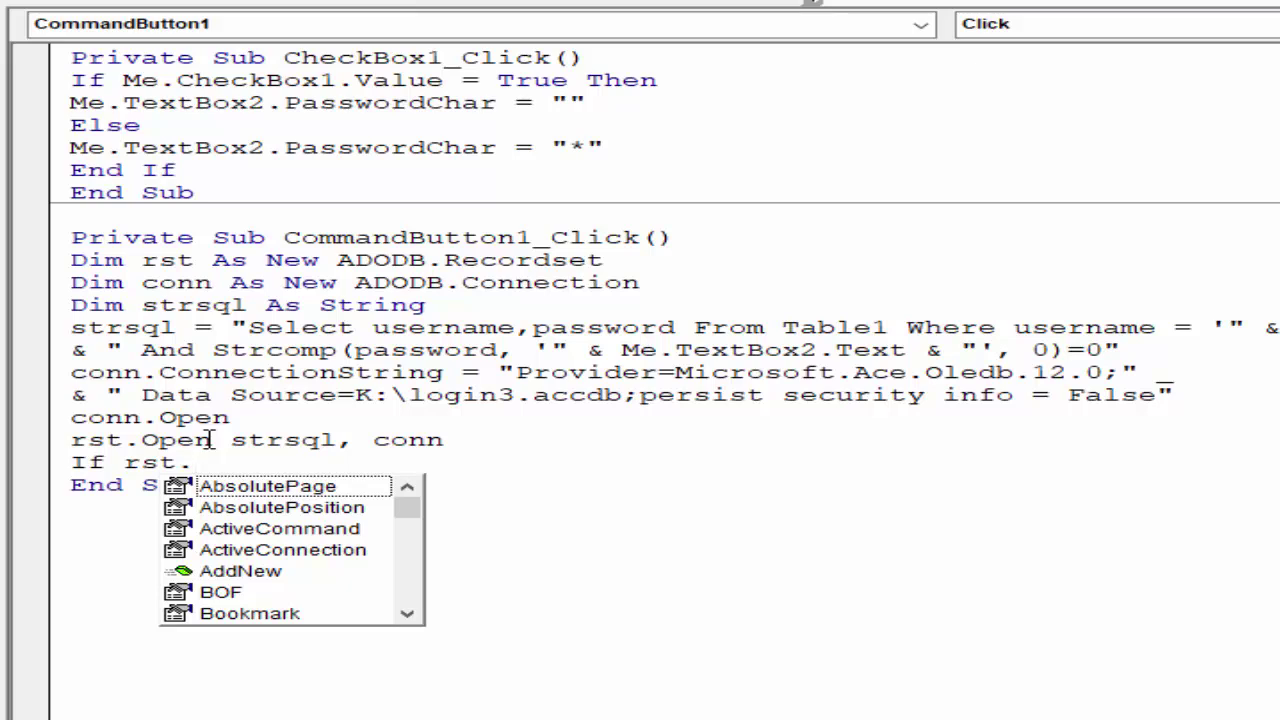
pyautogui.write('E')
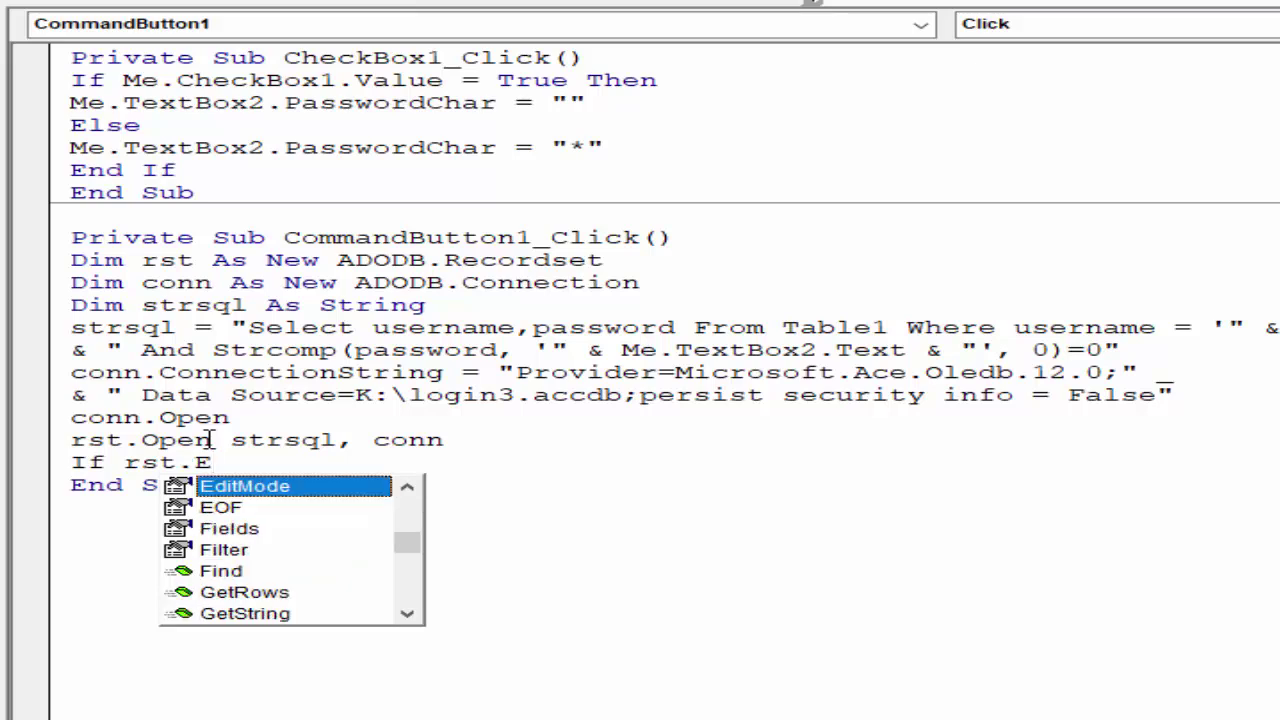
pyautogui.click(250, 505)
pyautogui.doubleClick(247, 503)
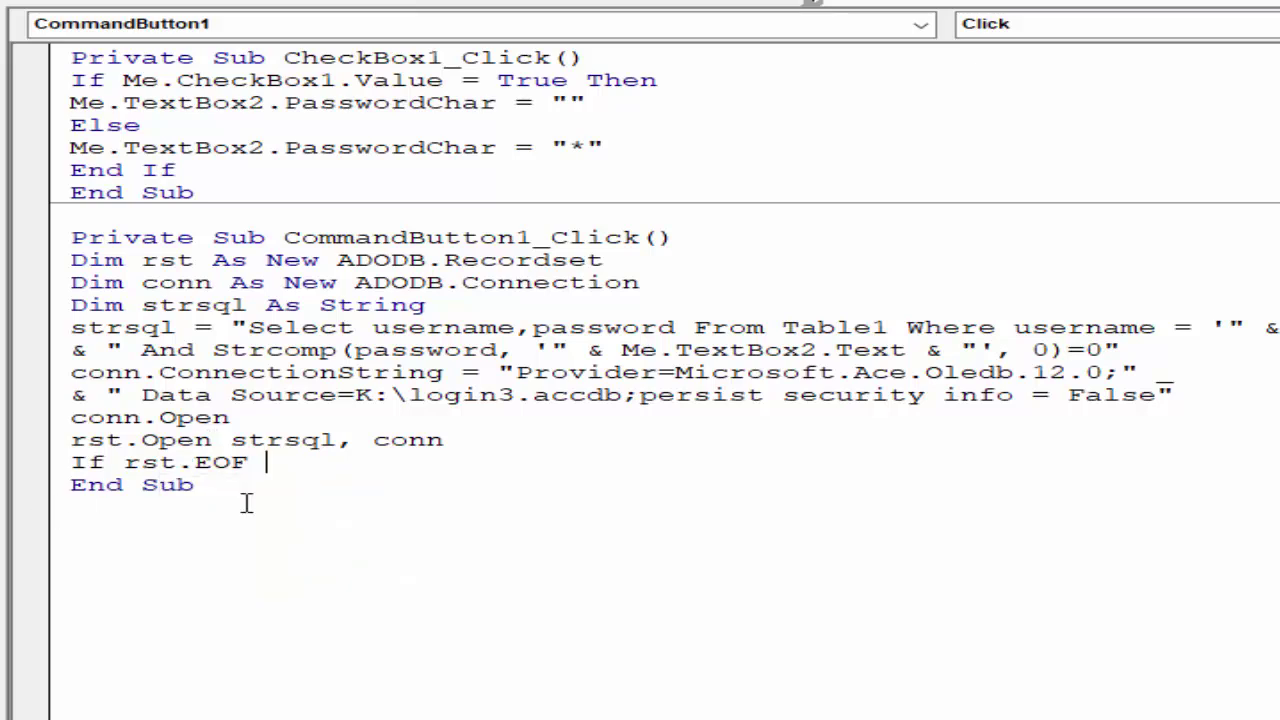
pyautogui.write('Then')
pyautogui.press('Return')
pyautogui.write('M')
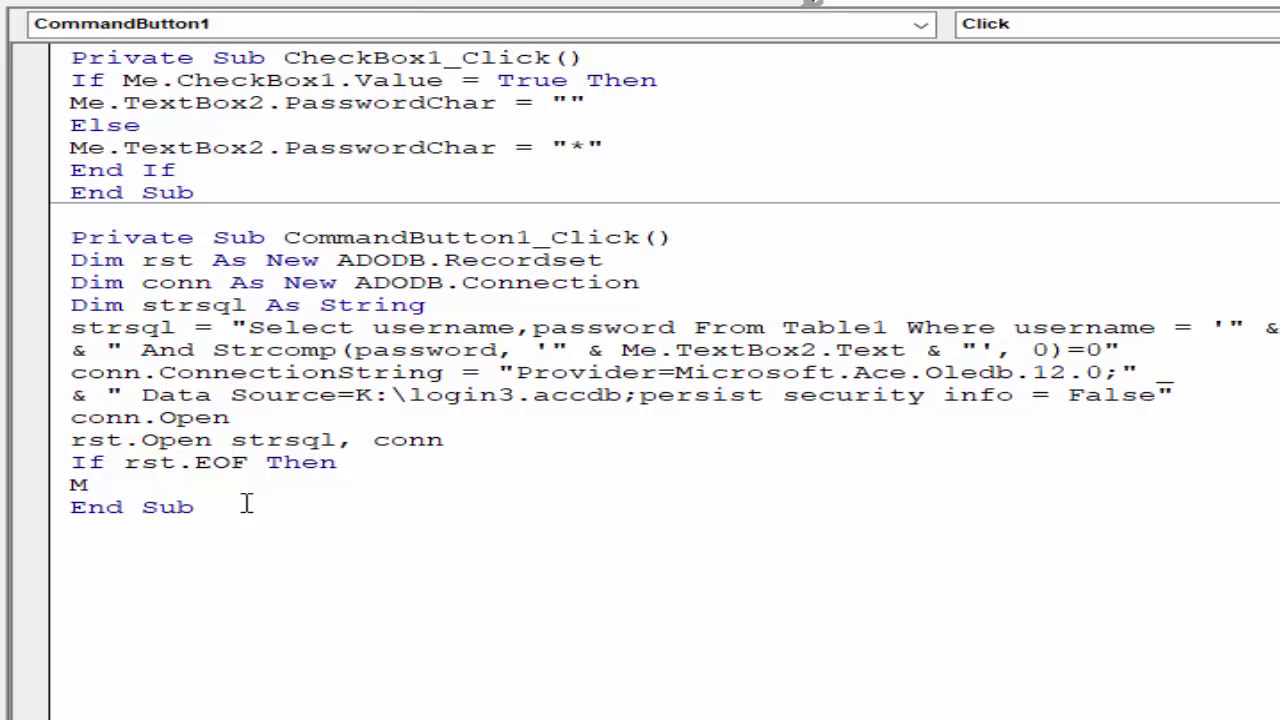
pyautogui.write('sgBo')
pyautogui.write('x')
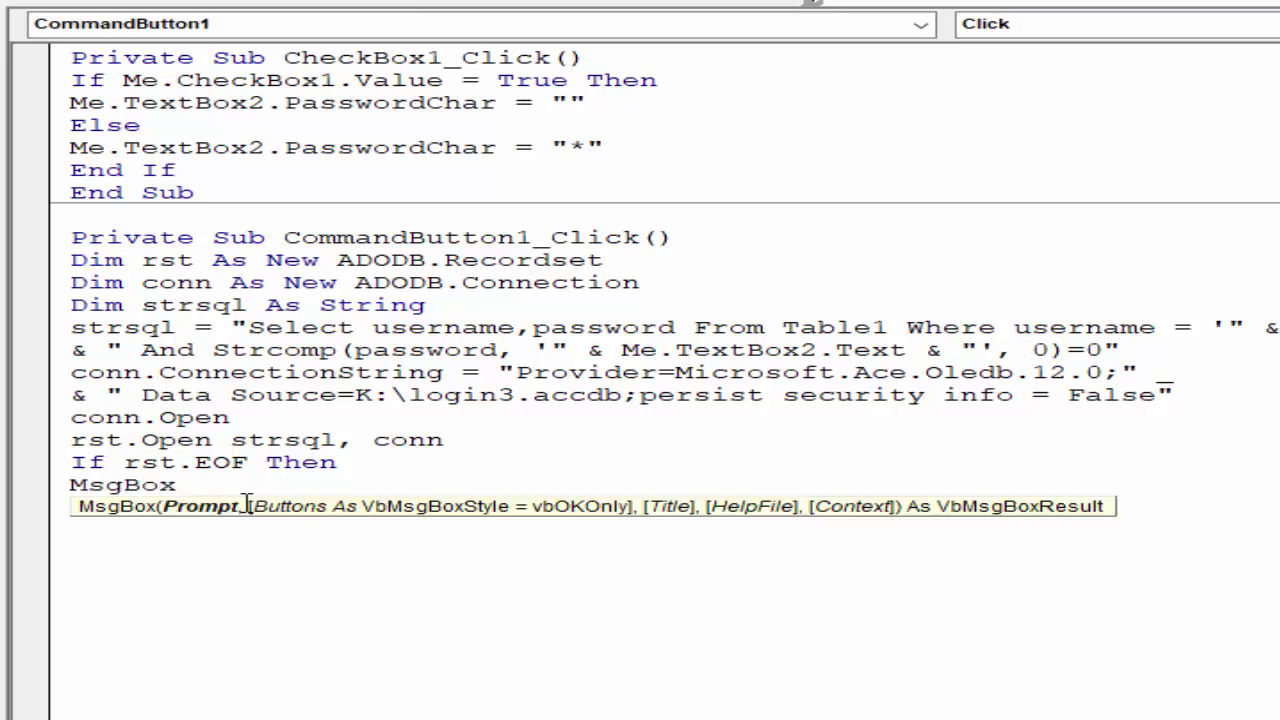
pyautogui.write(' "Erro')
pyautogui.write('r ')
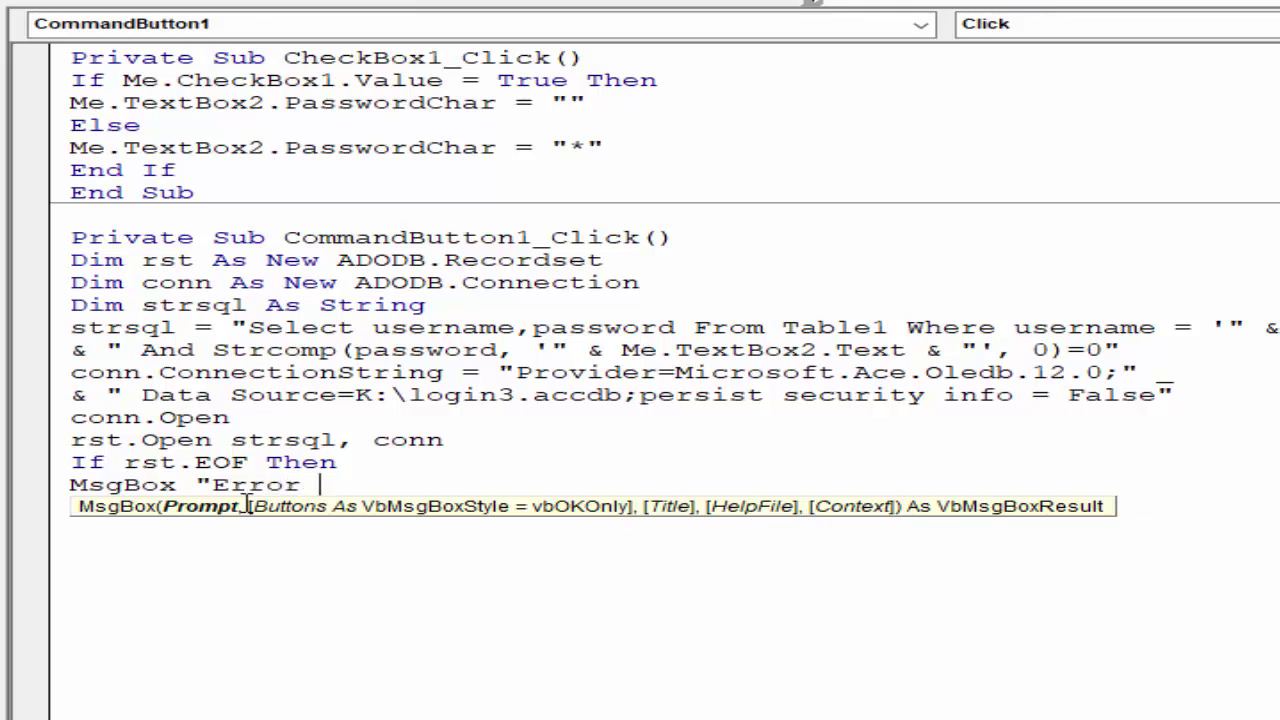
pyautogui.write('usern')
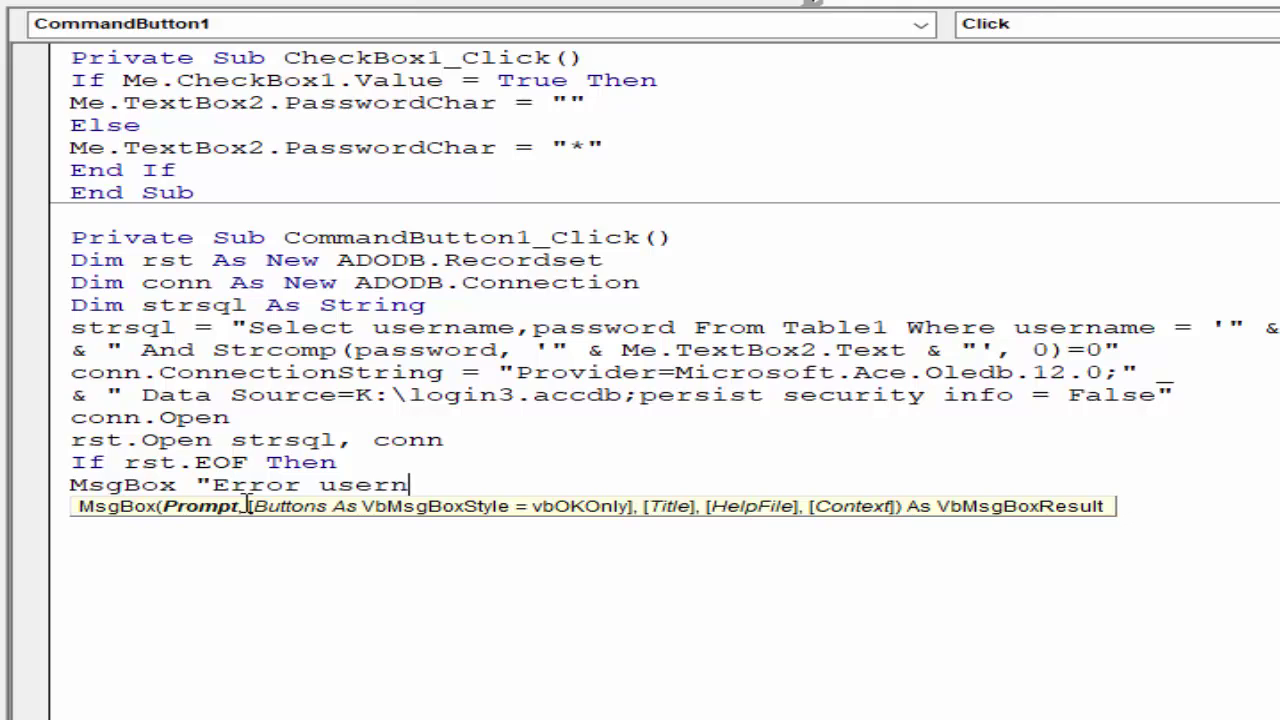
pyautogui.write('ame or ')
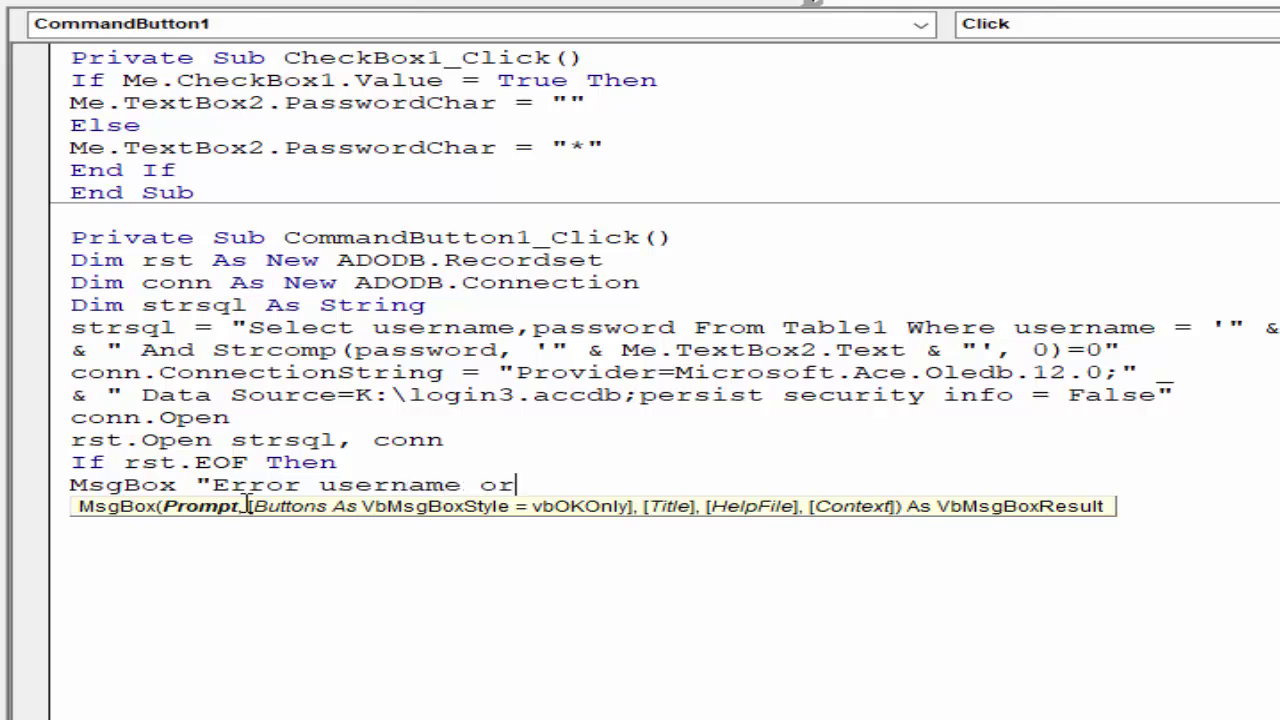
pyautogui.write('Passwo')
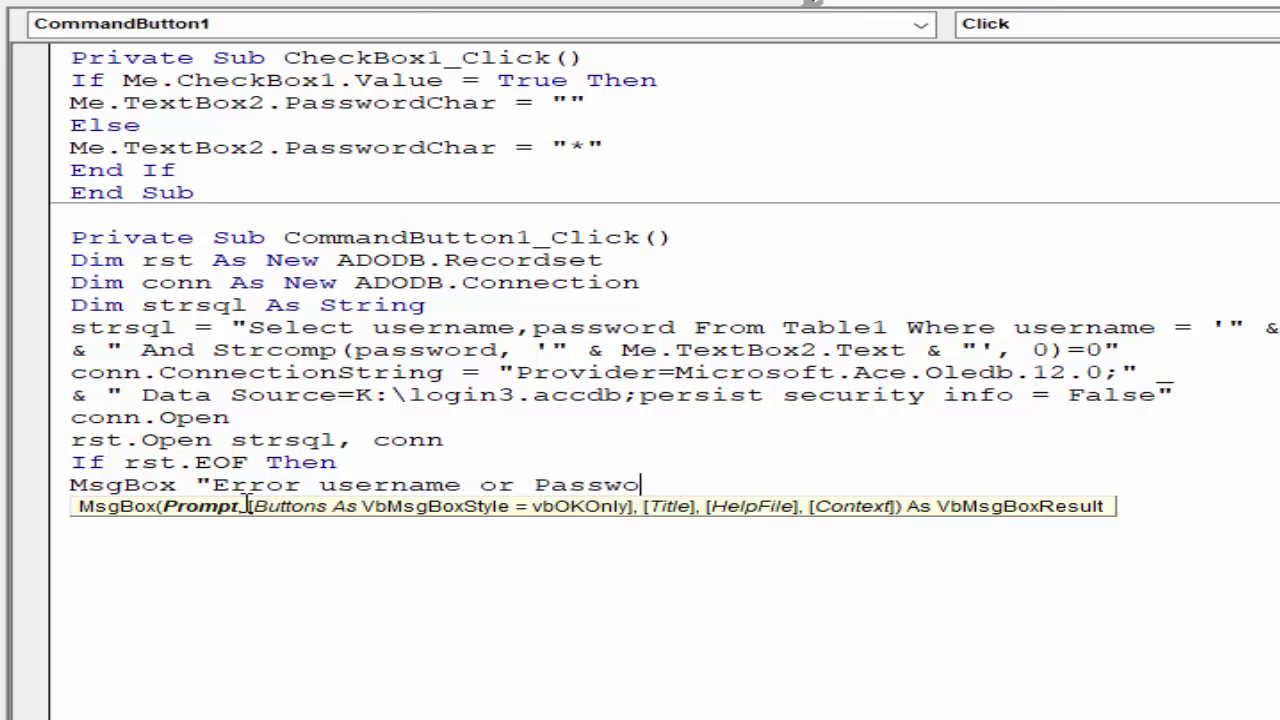
pyautogui.write('rd"')
# Add an Else branch that runs Unload Me.
pyautogui.press('Return')
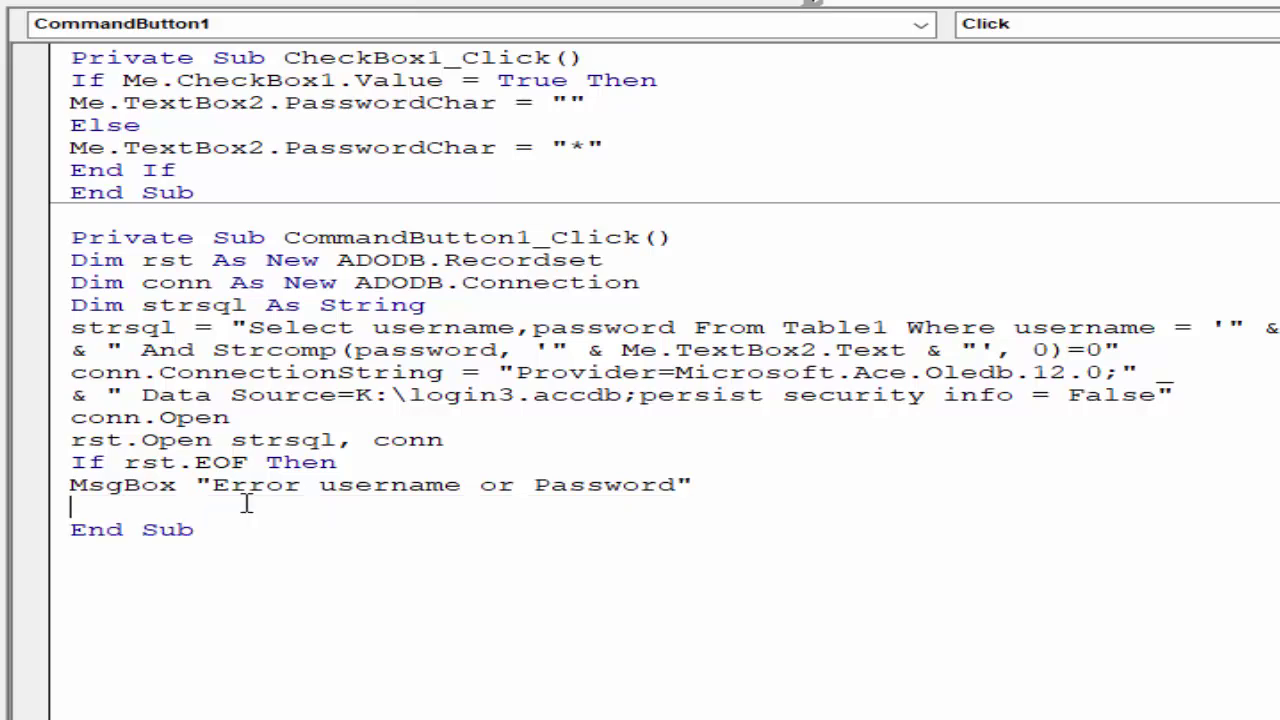
pyautogui.write('Else')
pyautogui.press('Return')
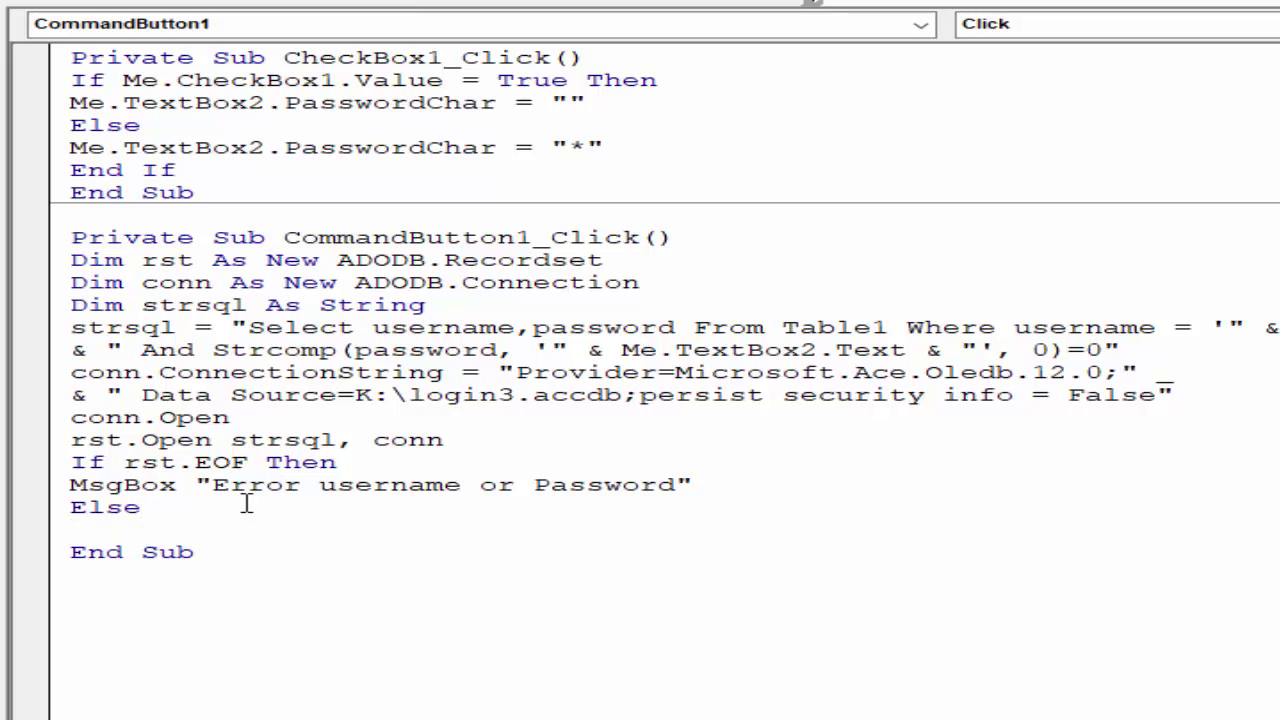
pyautogui.write('Unl')
pyautogui.write('oad ')
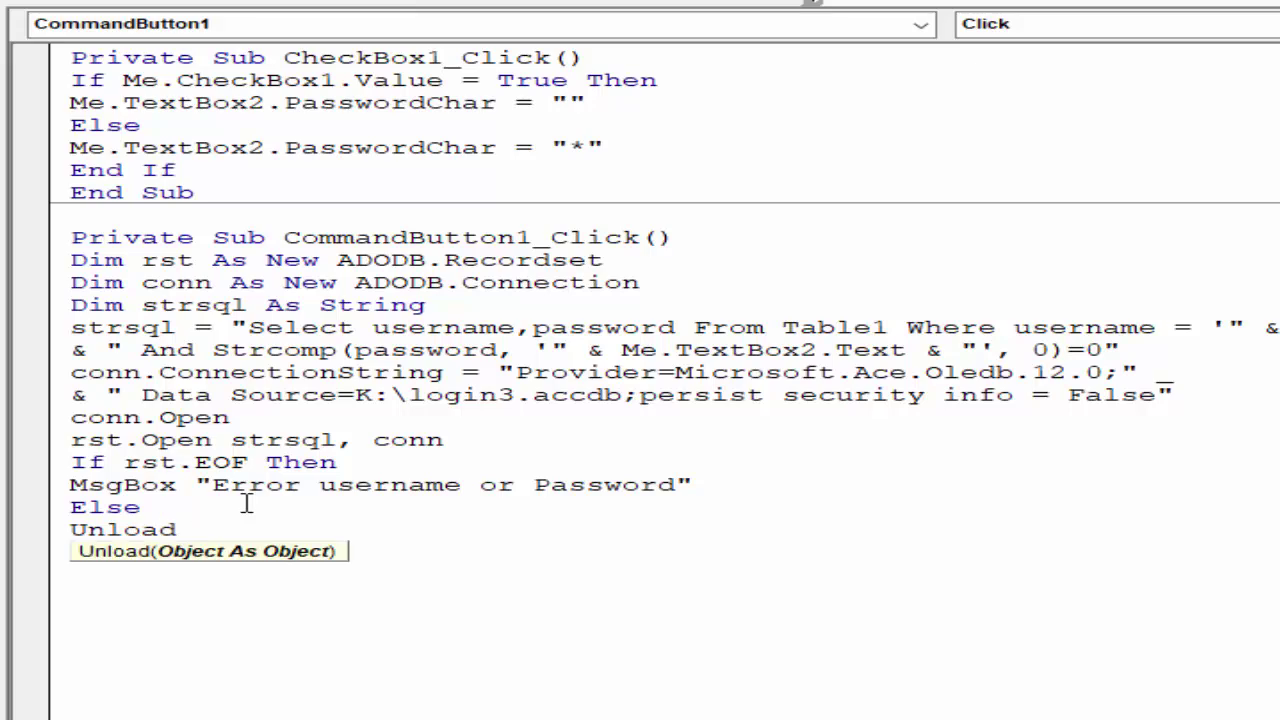
pyautogui.write('Me')
pyautogui.press('Return')
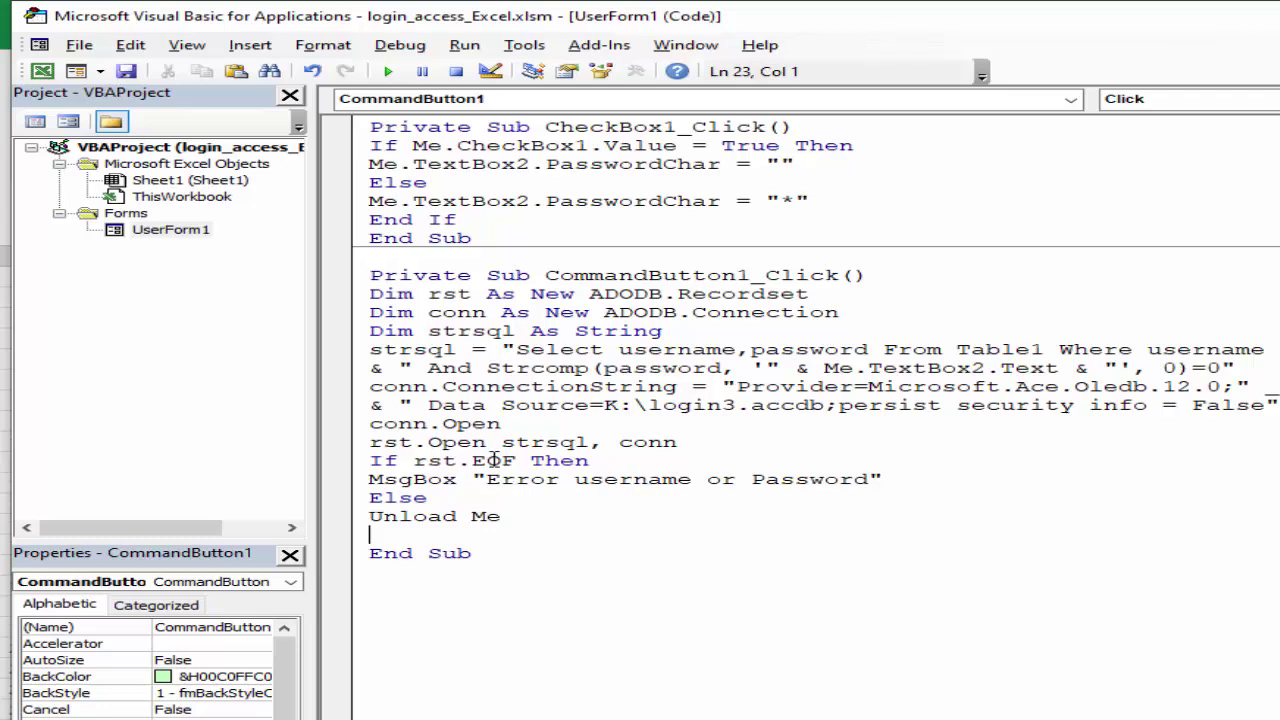
# Insert a new UserForm2 into the project and hide the Toolbox.
pyautogui.click(249, 45)
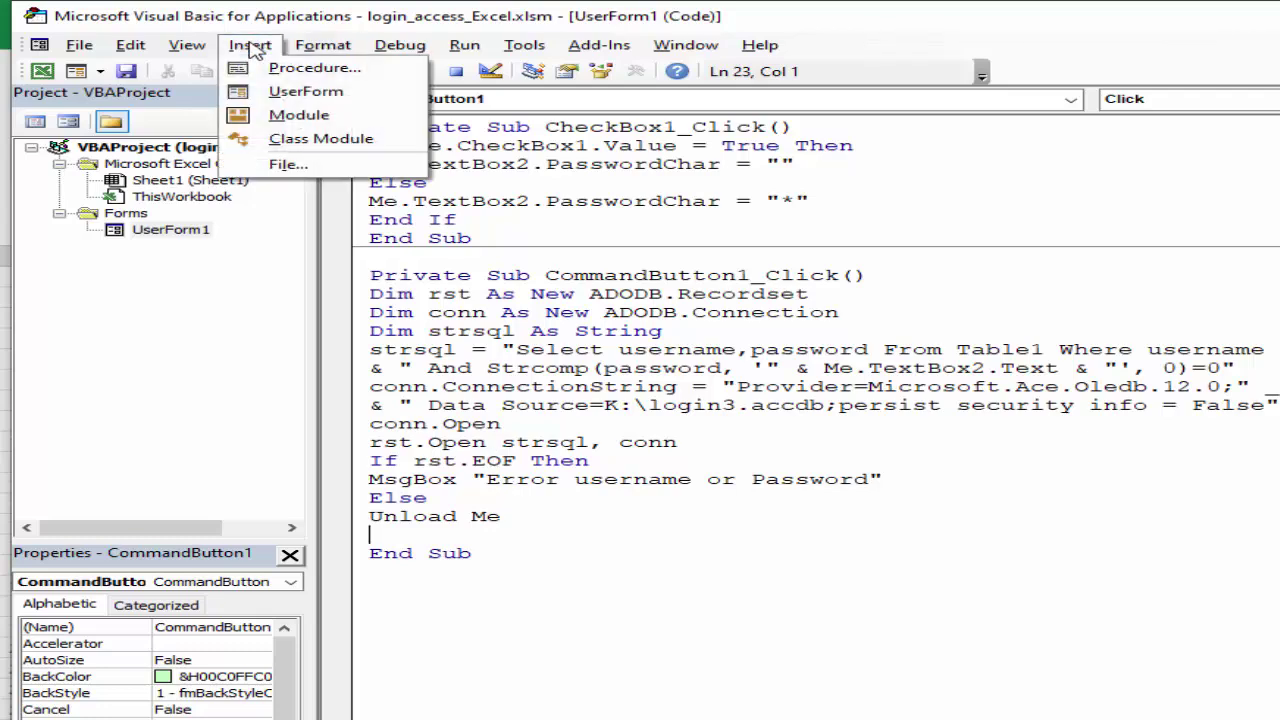
pyautogui.click(281, 95)
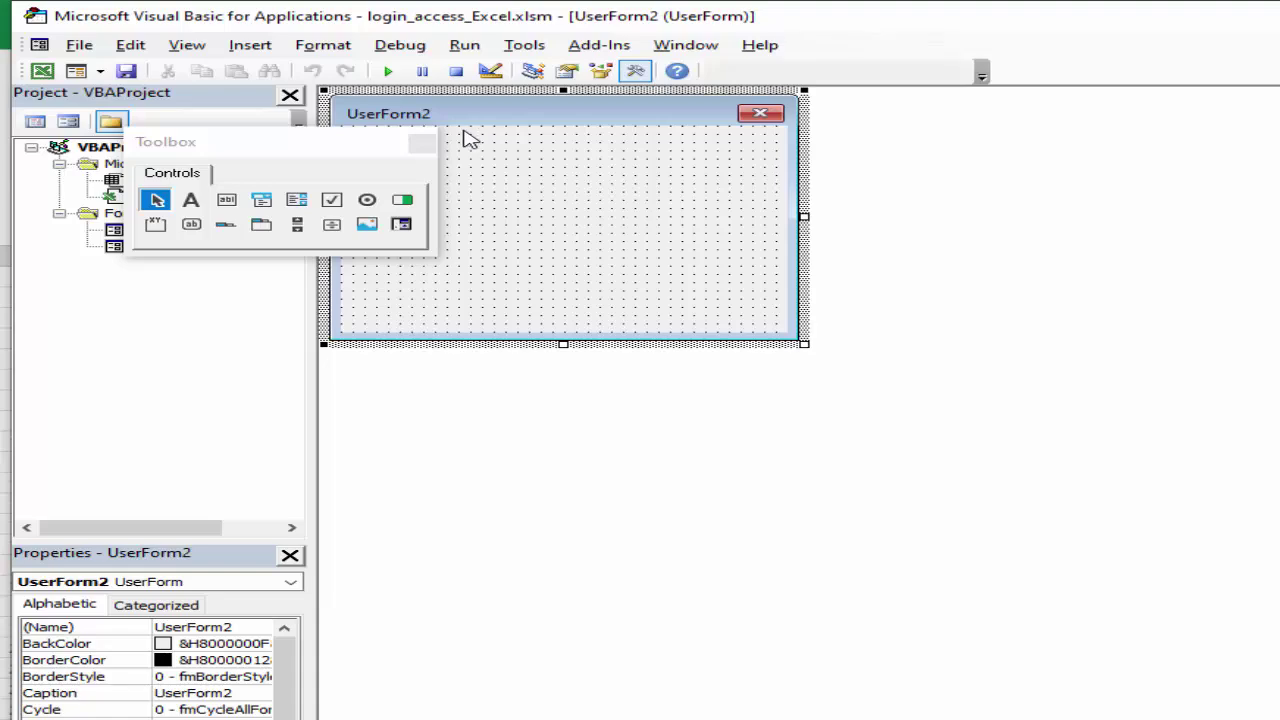
pyautogui.click(422, 143)
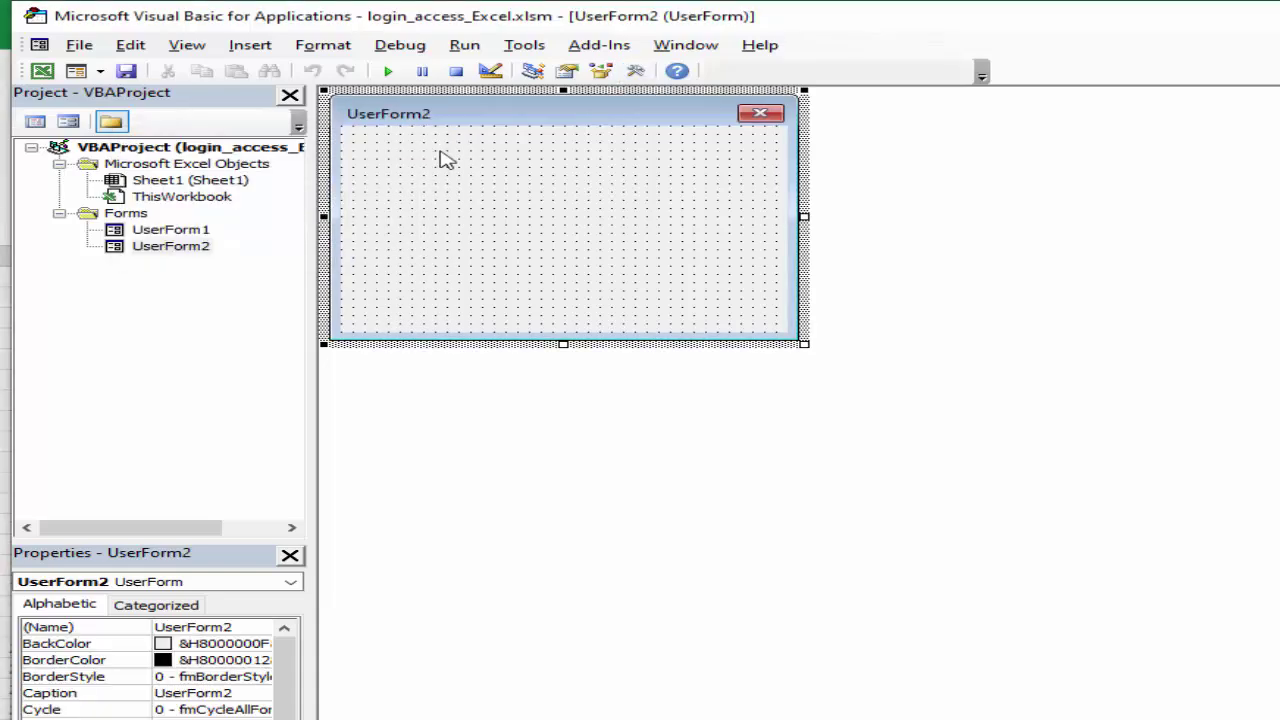
# In UserForm1's Login button code, add UserForm2.Show after Unload Me and End If.
pyautogui.doubleClick(197, 230)
pyautogui.doubleClick(1108, 455)
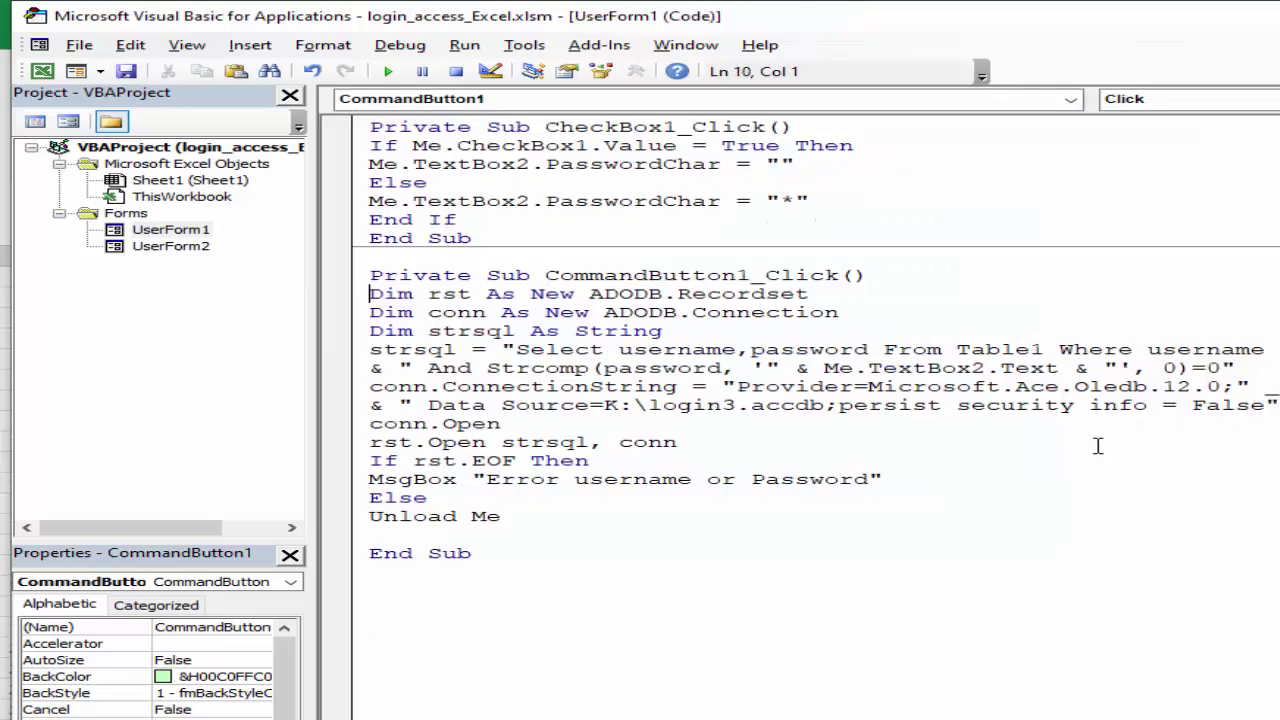
pyautogui.click(835, 538)
pyautogui.write('Use')
pyautogui.write('rF')
pyautogui.write('orm2')
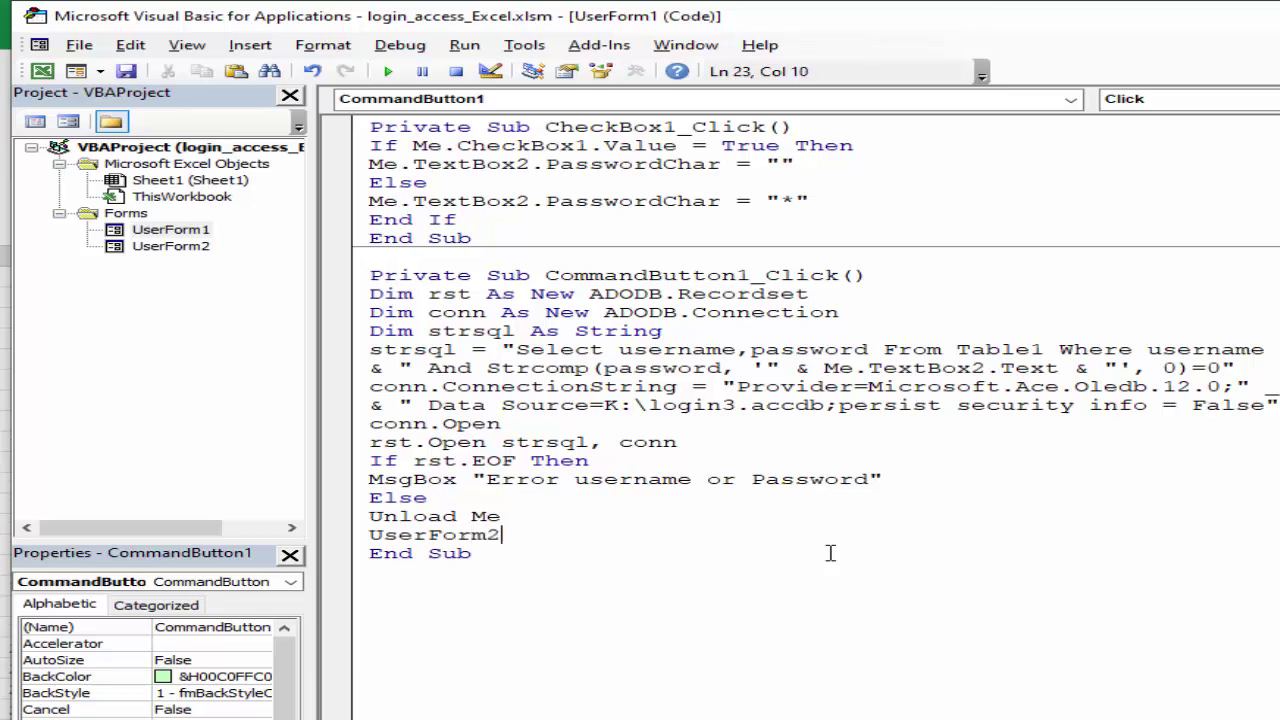
pyautogui.write('.Sh')
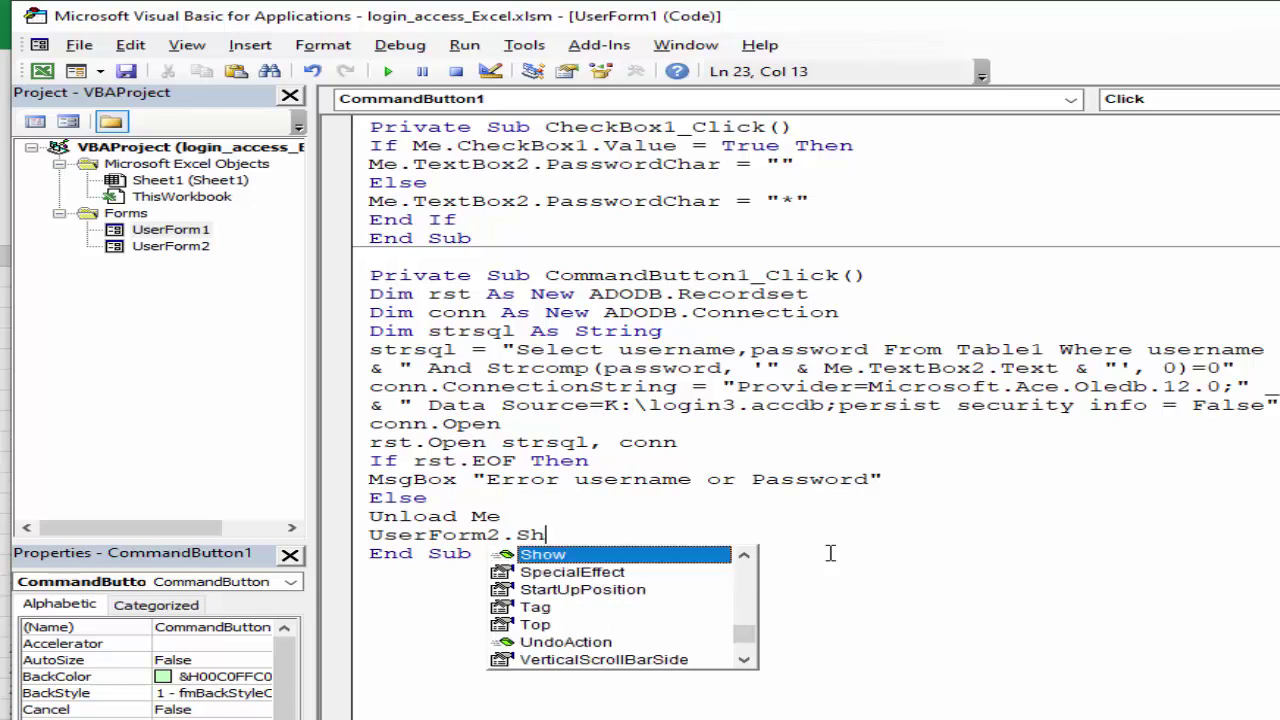
pyautogui.doubleClick(580, 556)
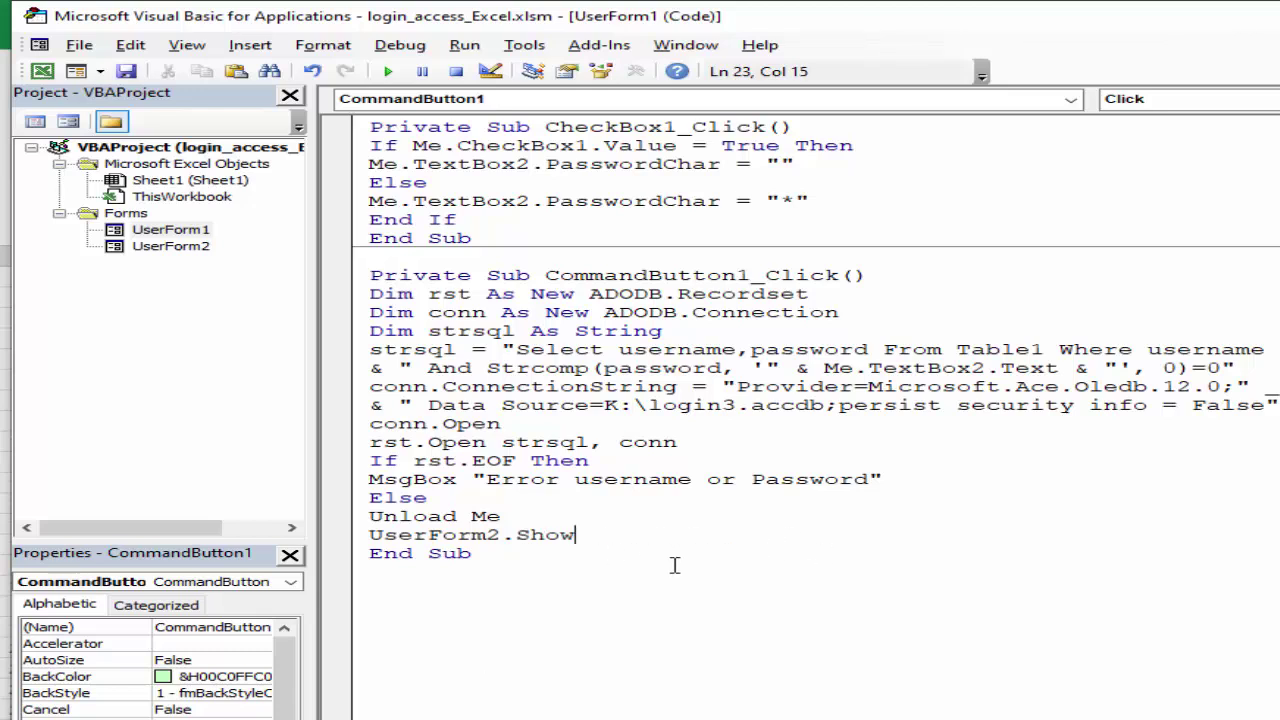
pyautogui.press('Return')
pyautogui.write('End ')
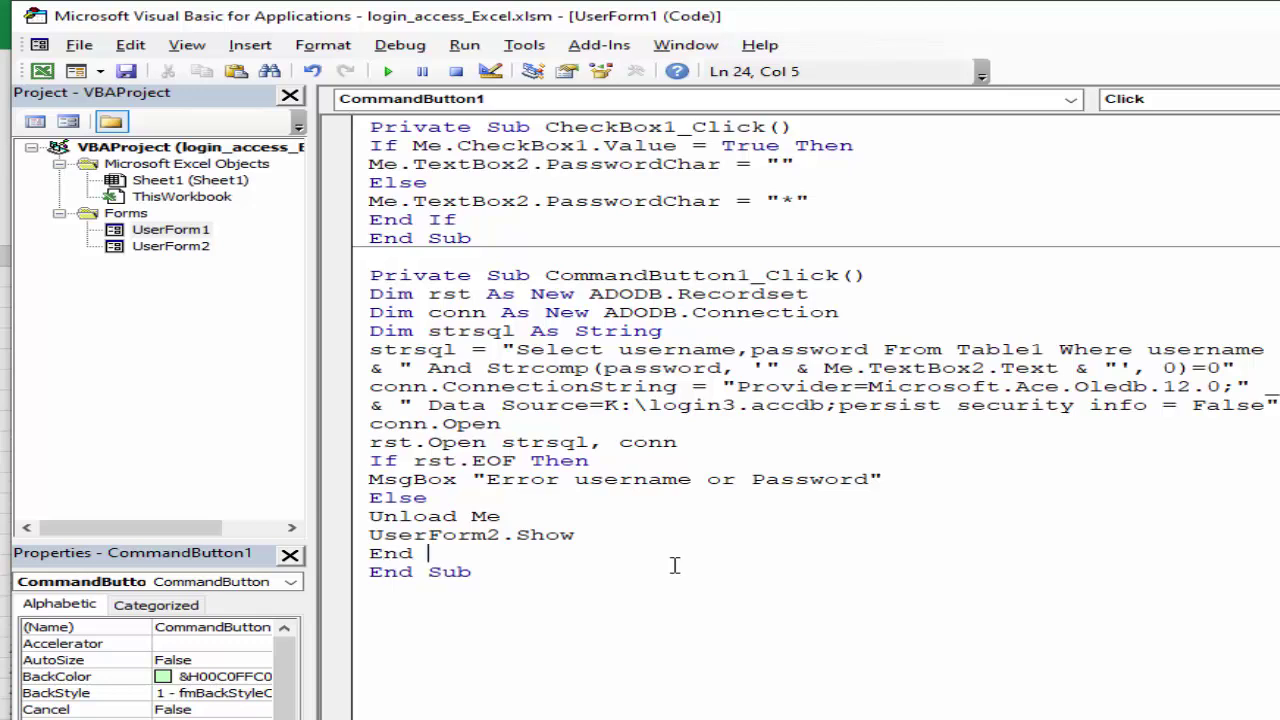
pyautogui.write('If')
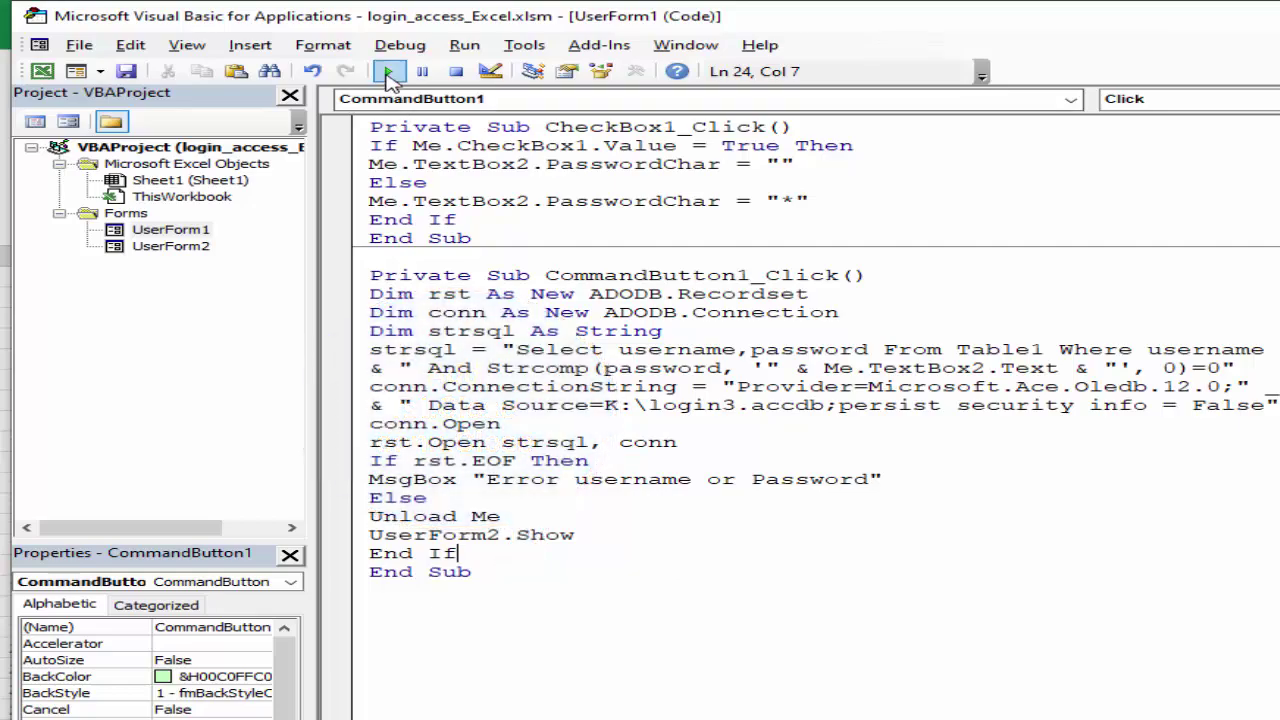
# Log in as user1 with a miscapitalised password shown in plain text, and dismiss the error.
pyautogui.write('us')
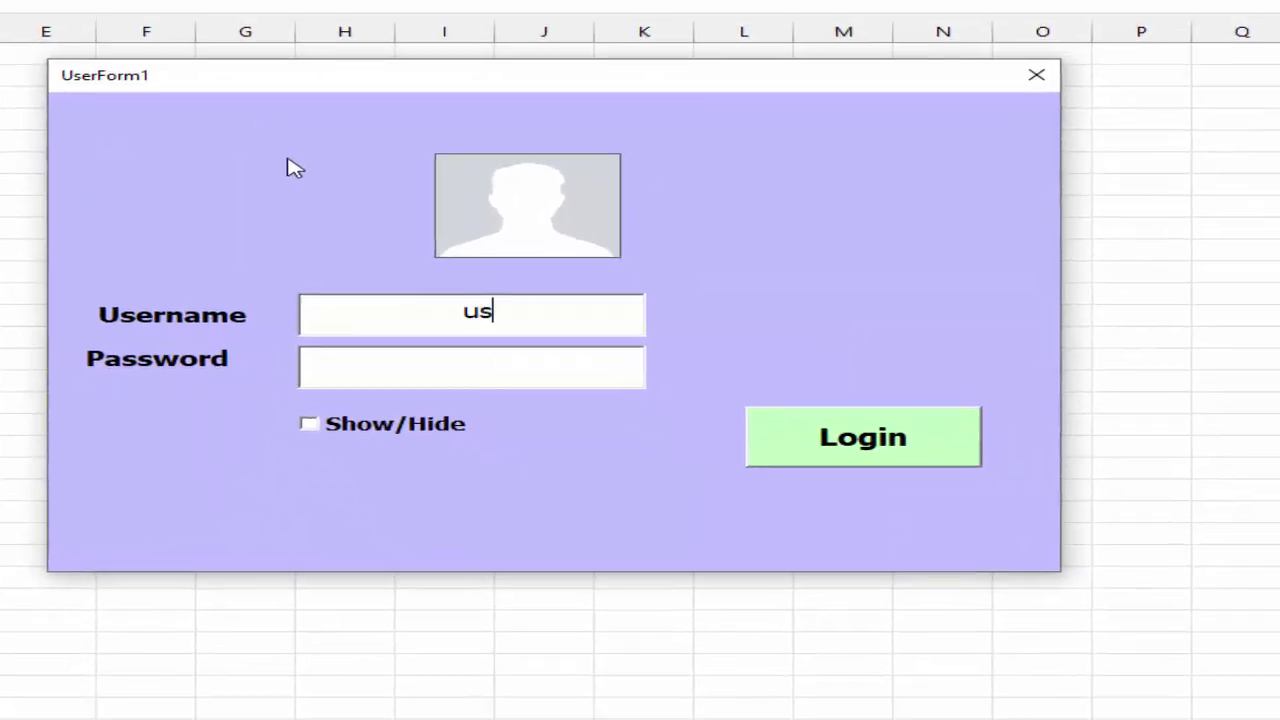
pyautogui.write('er1')
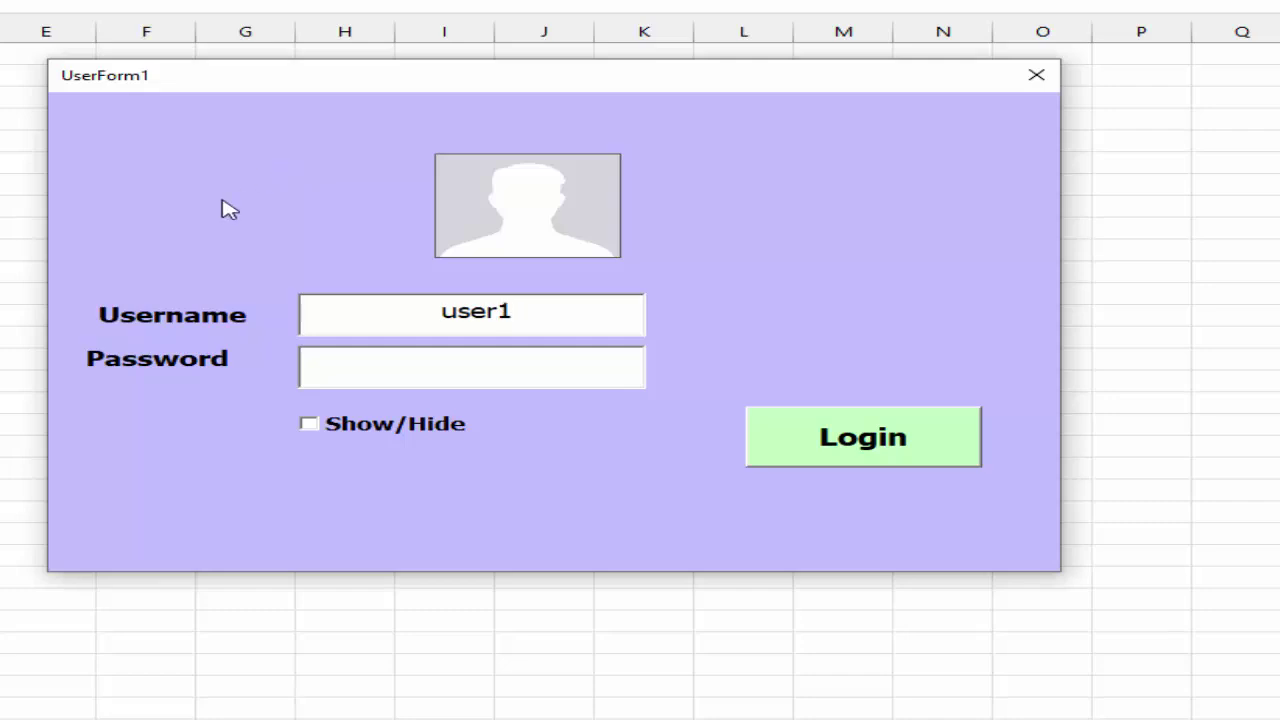
pyautogui.click(500, 373)
pyautogui.write('1')
pyautogui.write('23456')
pyautogui.write('78')
pyautogui.click(309, 426)
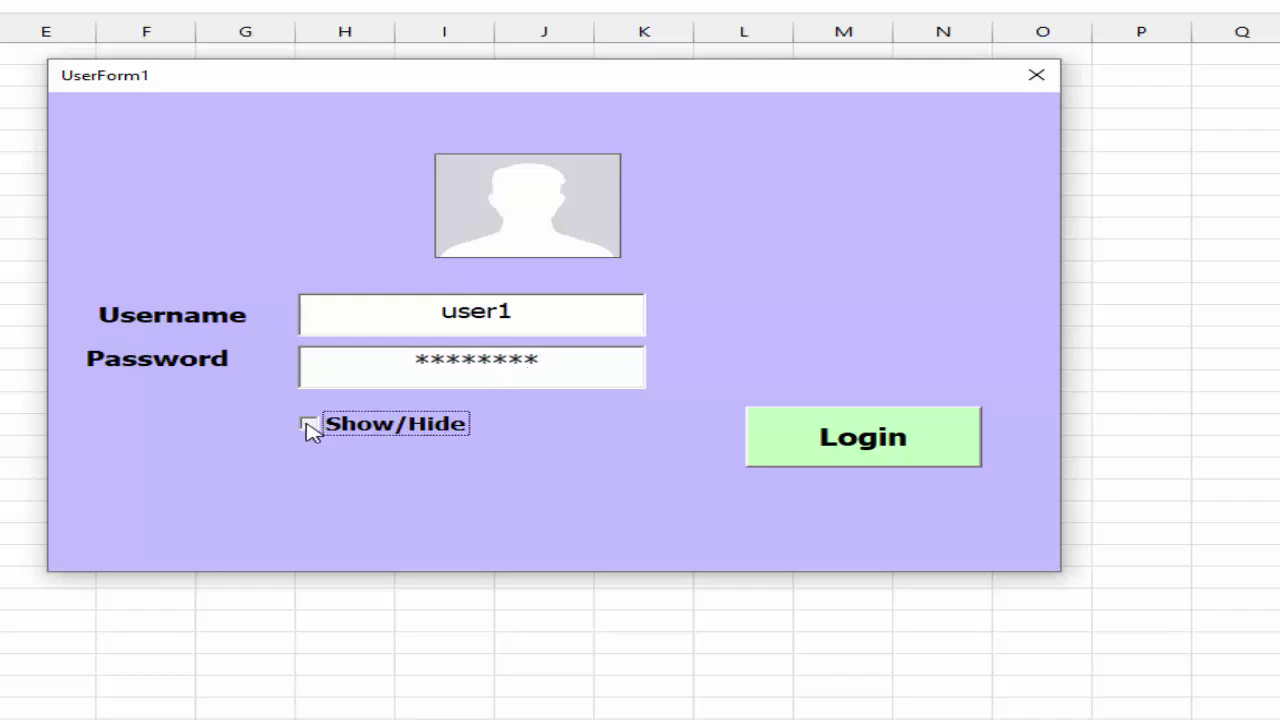
pyautogui.click(845, 437)
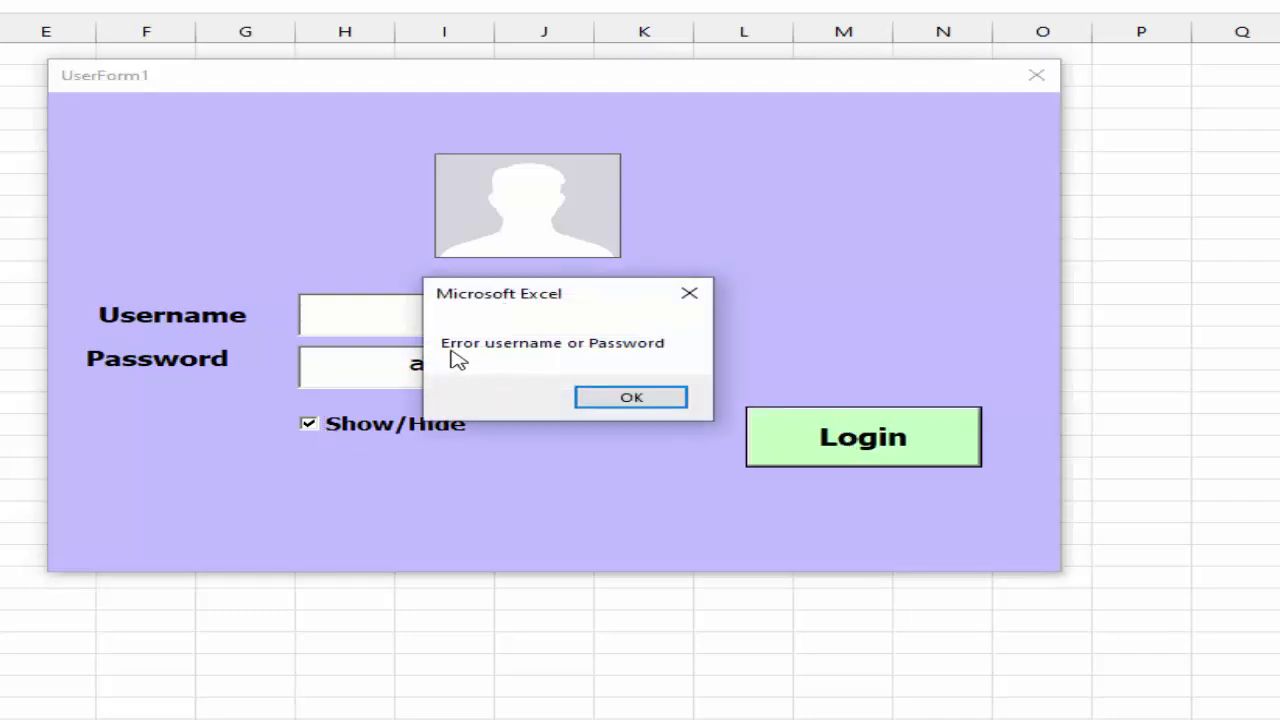
pyautogui.click(662, 400)
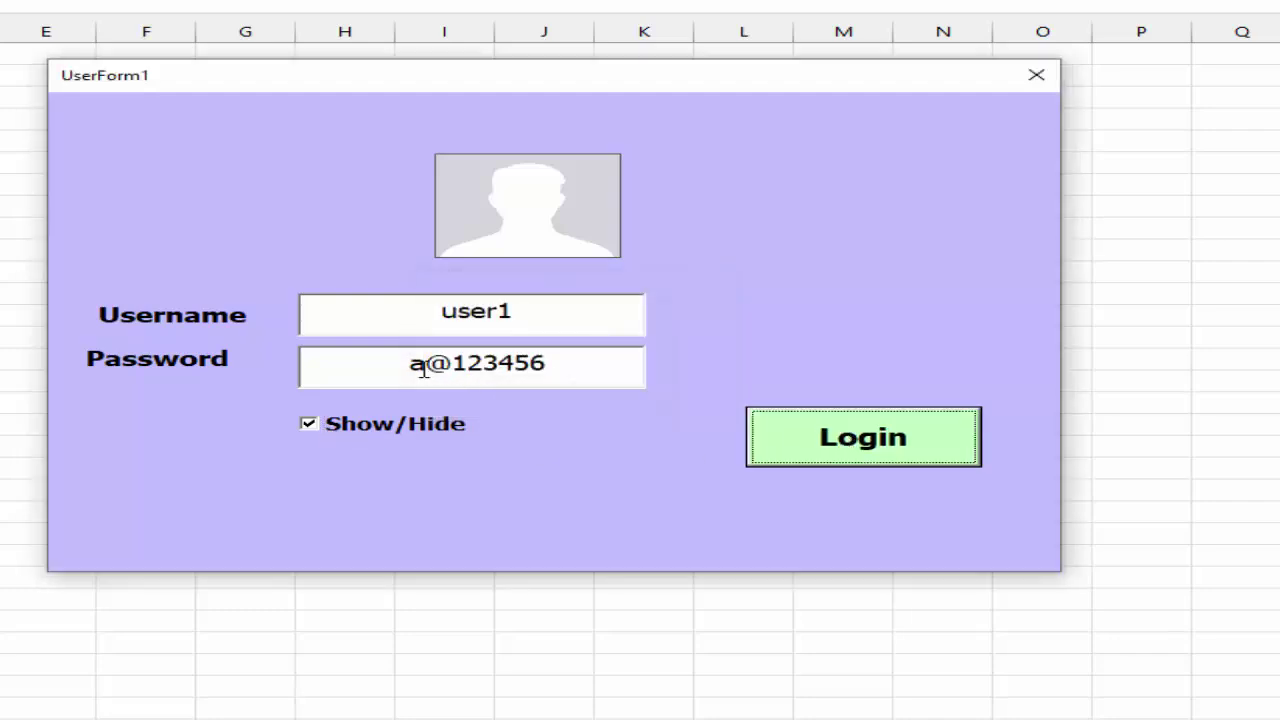
# Fix the password's first-letter capitalisation, log in to open UserForm2, then close it.
pyautogui.moveTo(424, 364); pyautogui.dragTo(388, 372)
pyautogui.write('A')
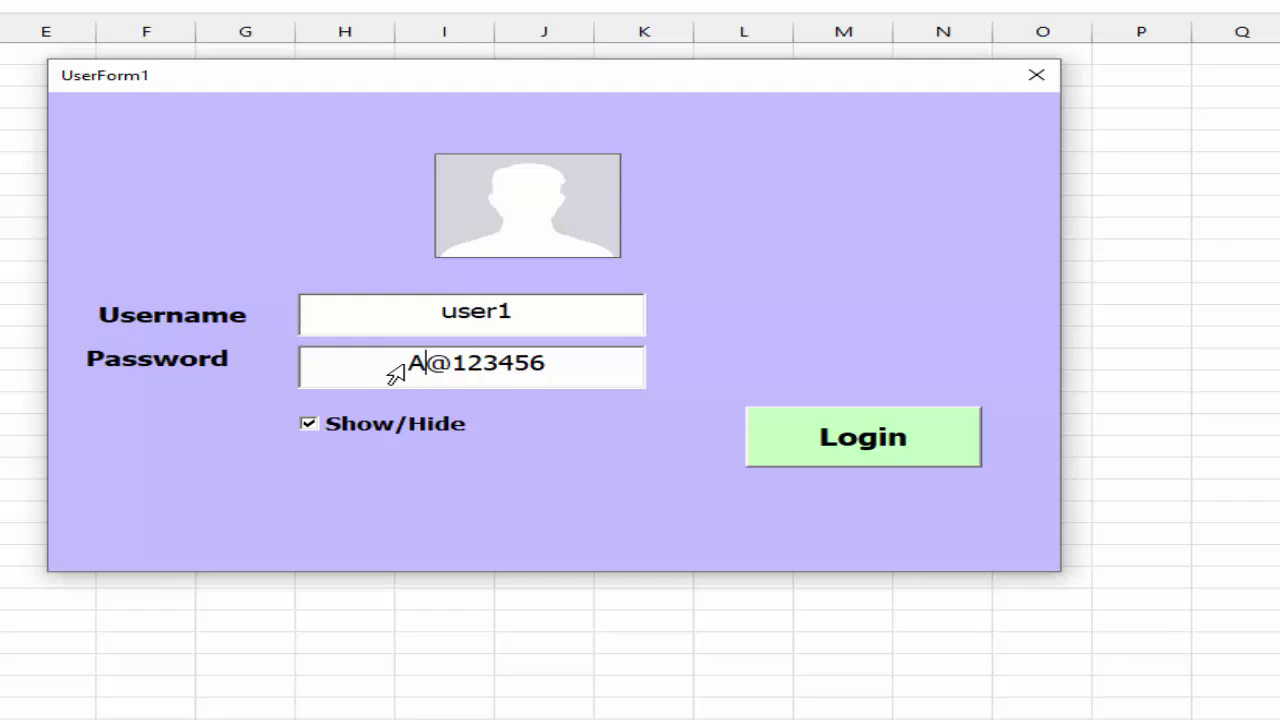
pyautogui.click(848, 437)
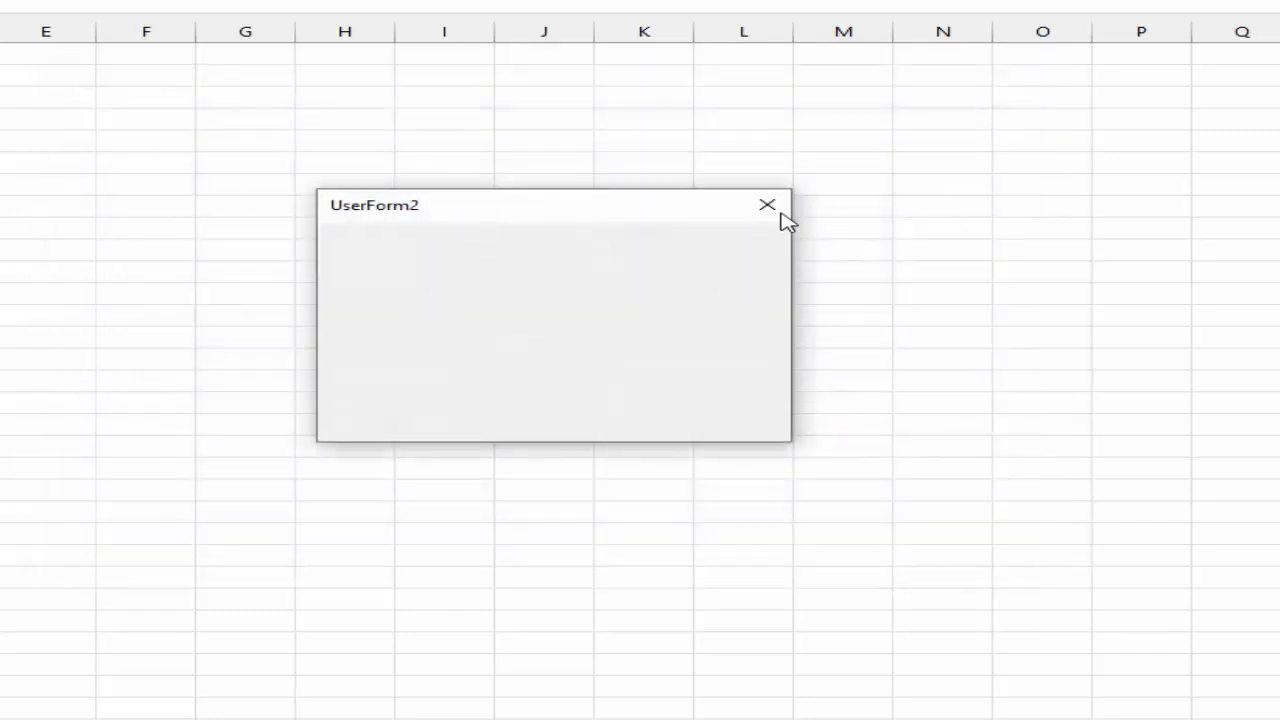
pyautogui.click(778, 212)
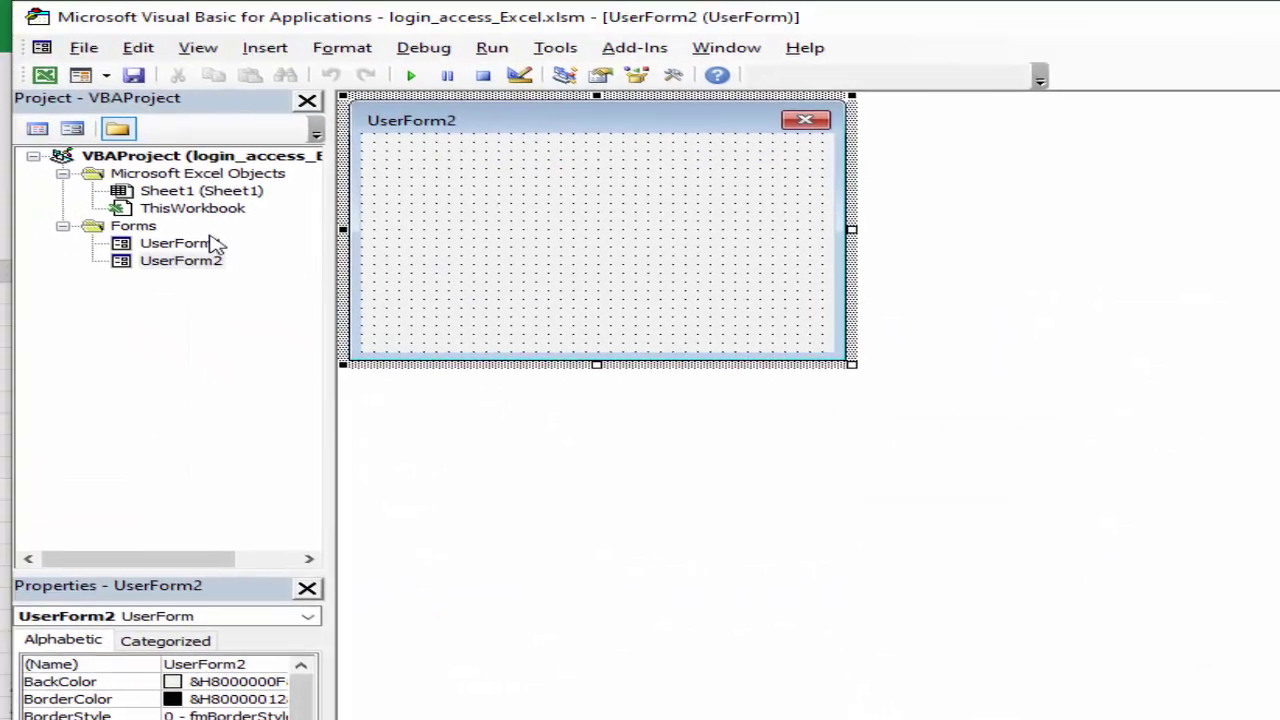
# Run UserForm1 and enter user2 with its password, revealing the password text.
pyautogui.doubleClick(214, 243)
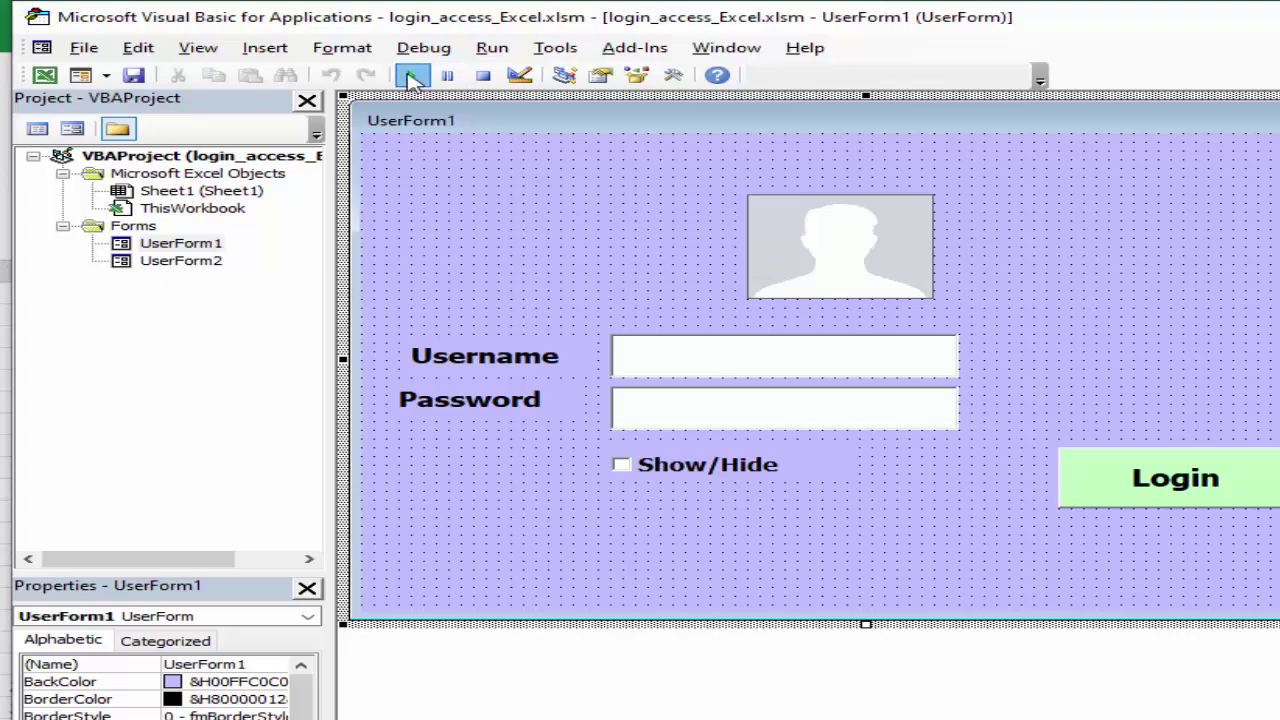
pyautogui.click(411, 75)
pyautogui.write('use')
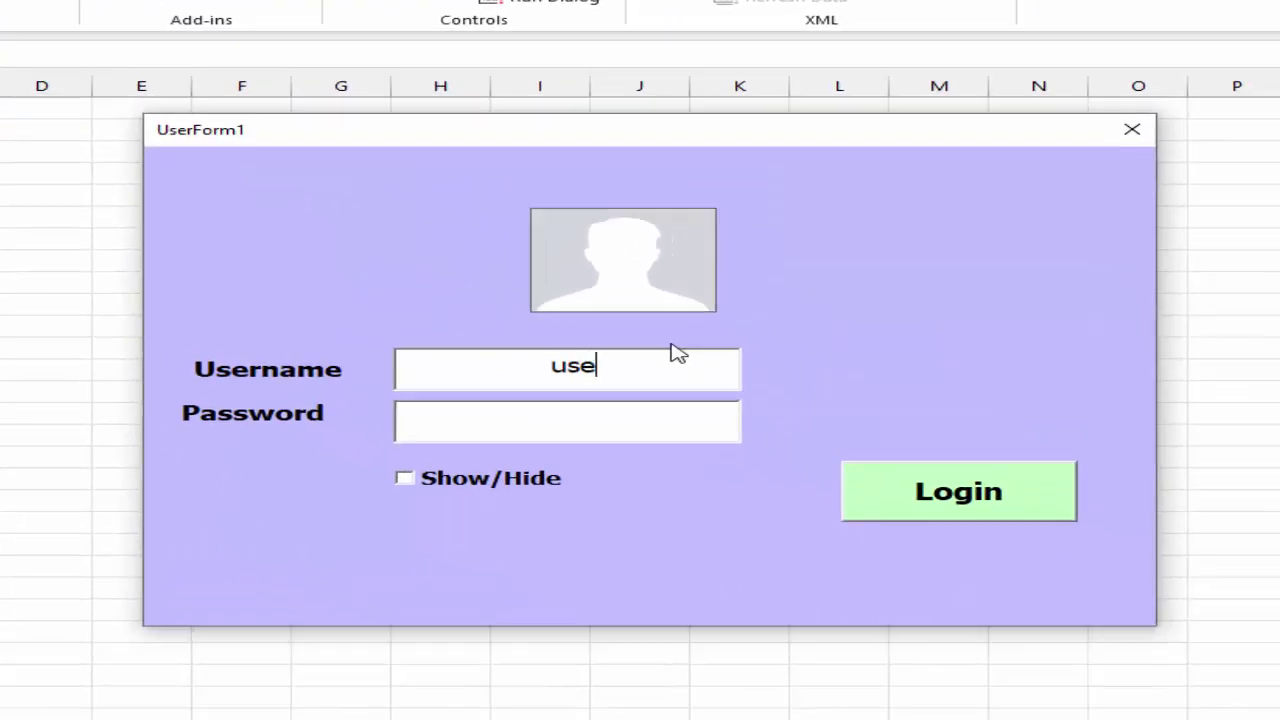
pyautogui.write('r2')
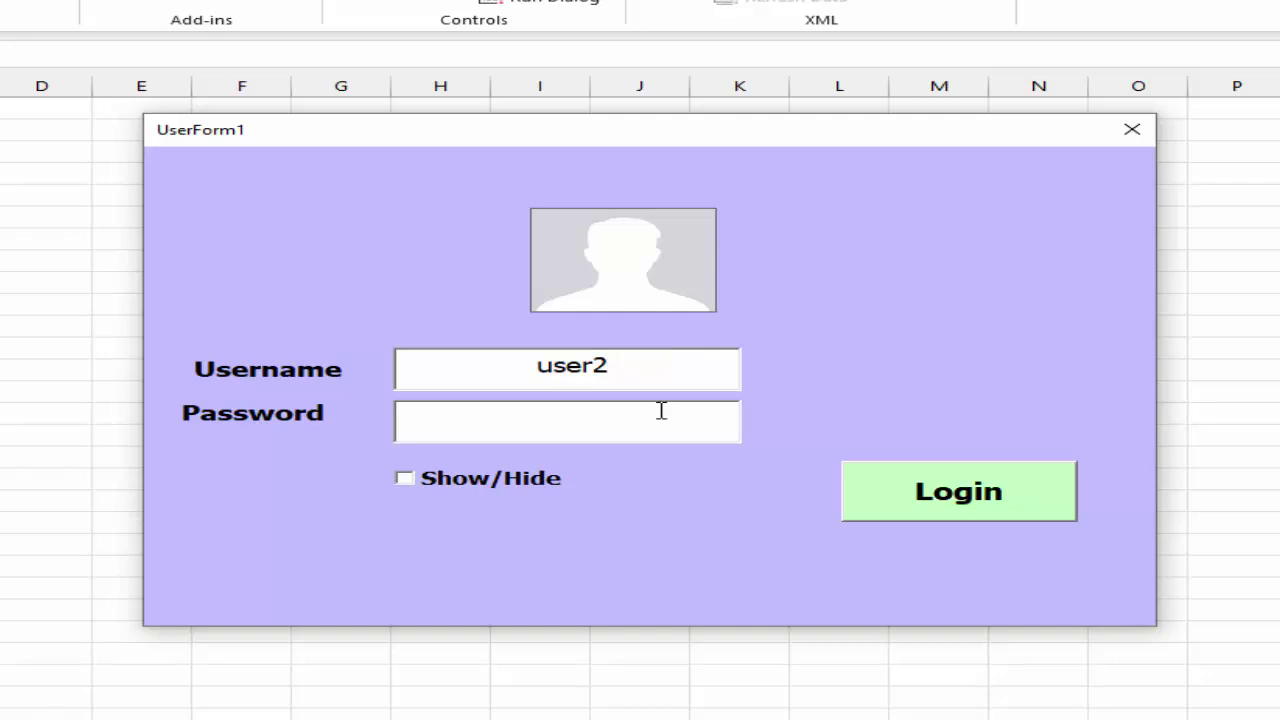
pyautogui.click(604, 429)
pyautogui.write('*')
pyautogui.write('*')
pyautogui.write('****')
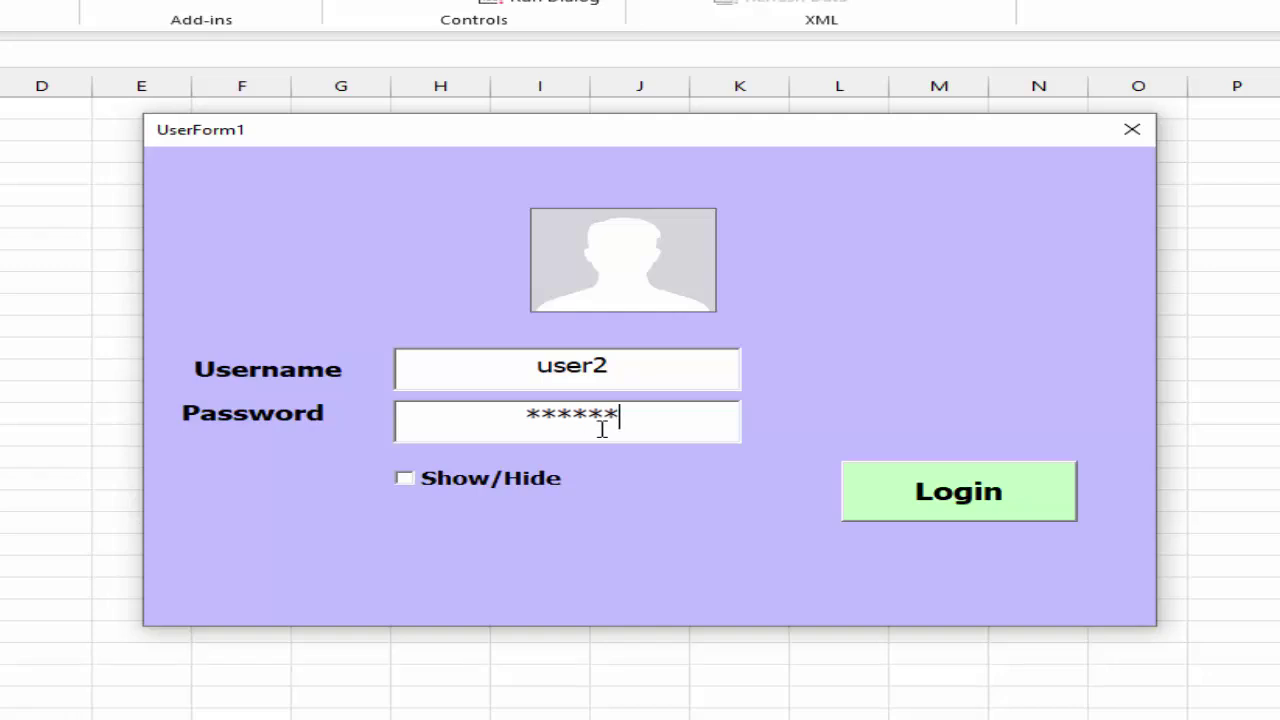
pyautogui.click(406, 481)
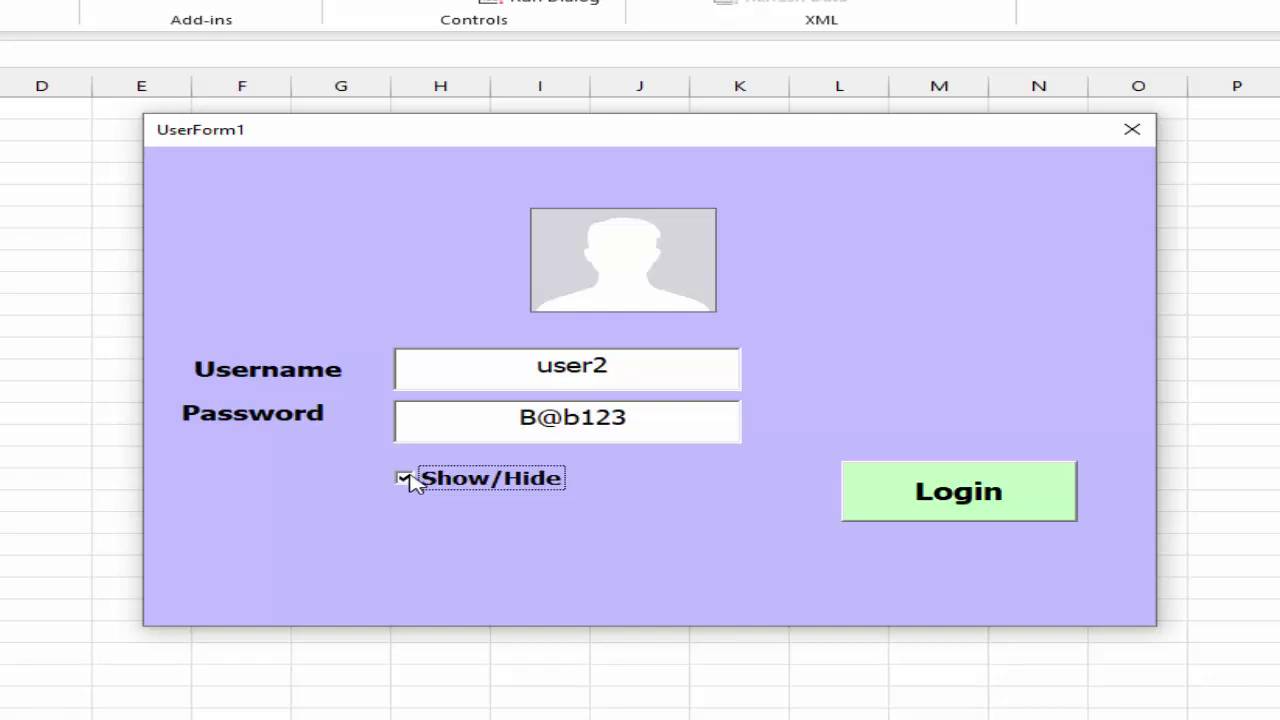
# Lowercase the password's first letter, attempt login, and dismiss the rejection error.
pyautogui.click(539, 417)
pyautogui.doubleClick(521, 417)
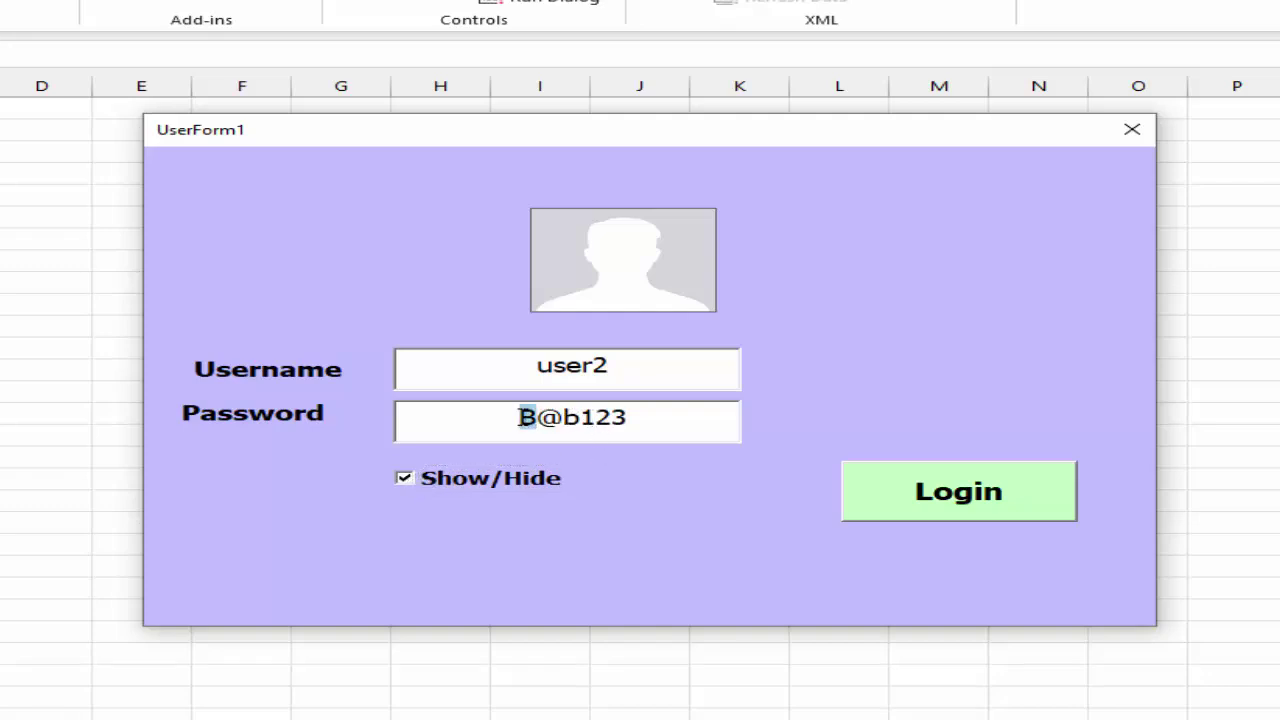
pyautogui.write('b')
pyautogui.click(1008, 512)
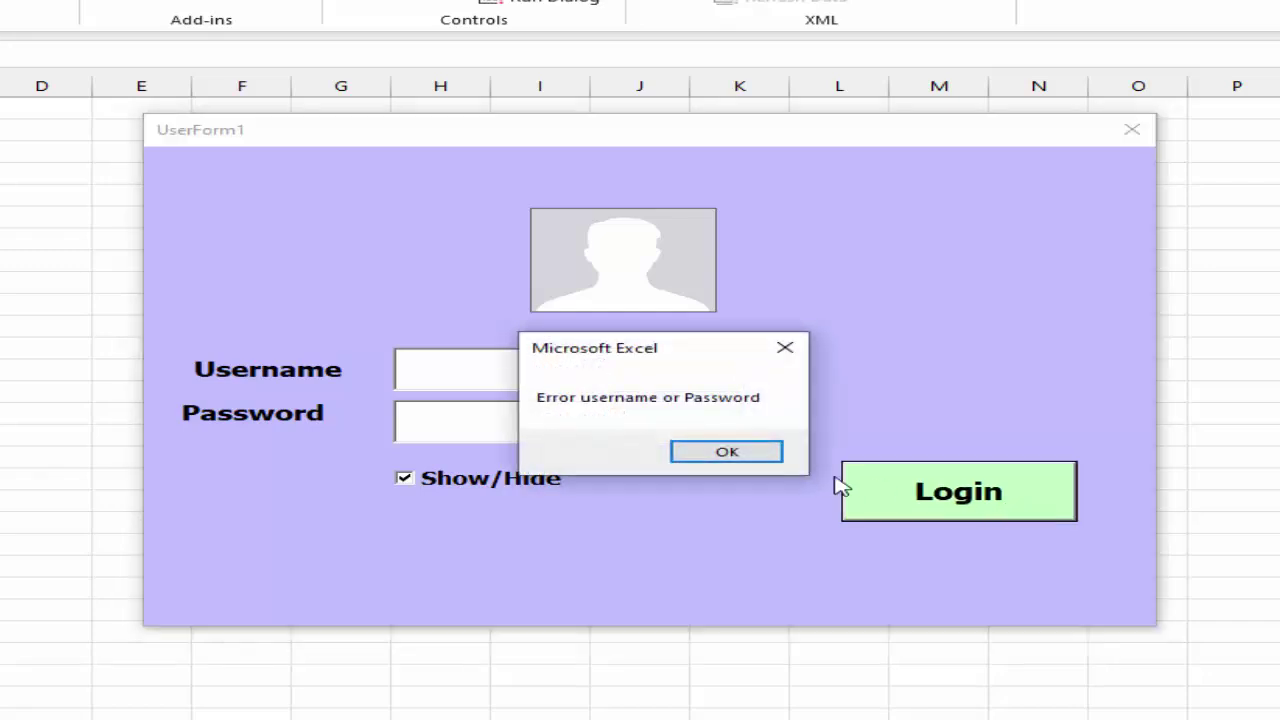
pyautogui.click(714, 455)
# Restore the uppercase first letter and log in, opening UserForm2.
pyautogui.doubleClick(512, 418)
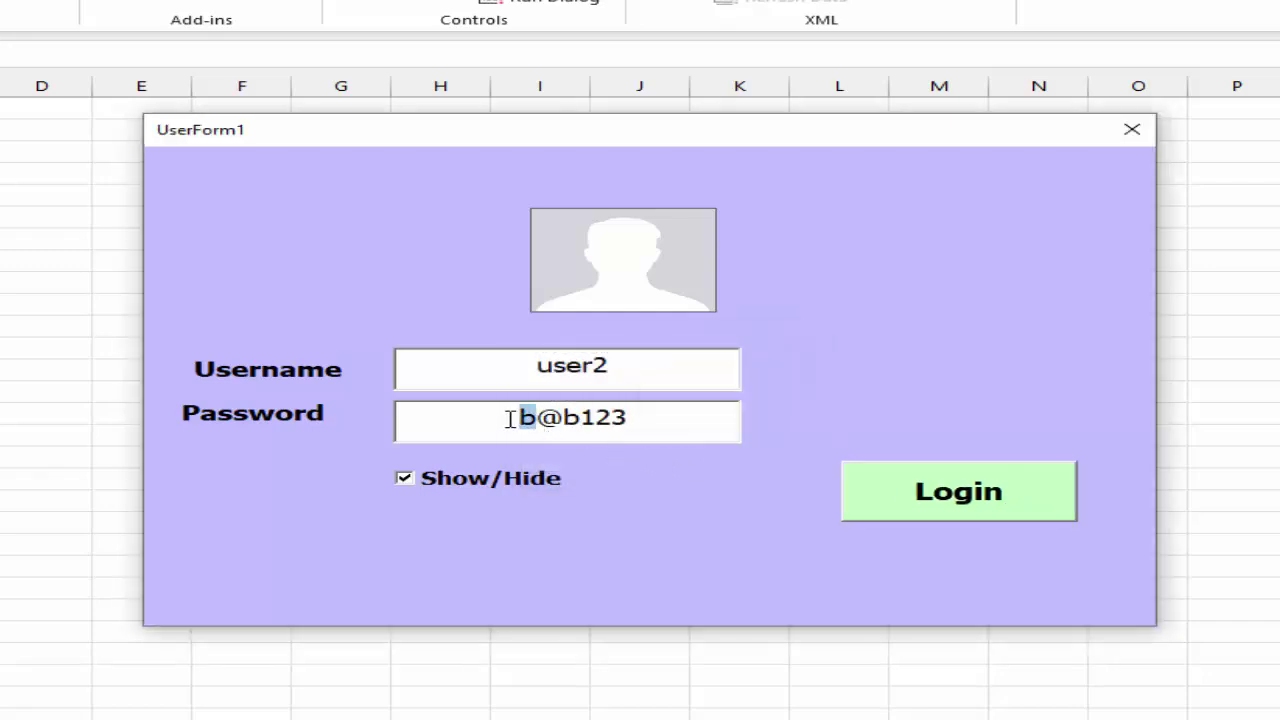
pyautogui.write('B')
pyautogui.click(948, 505)
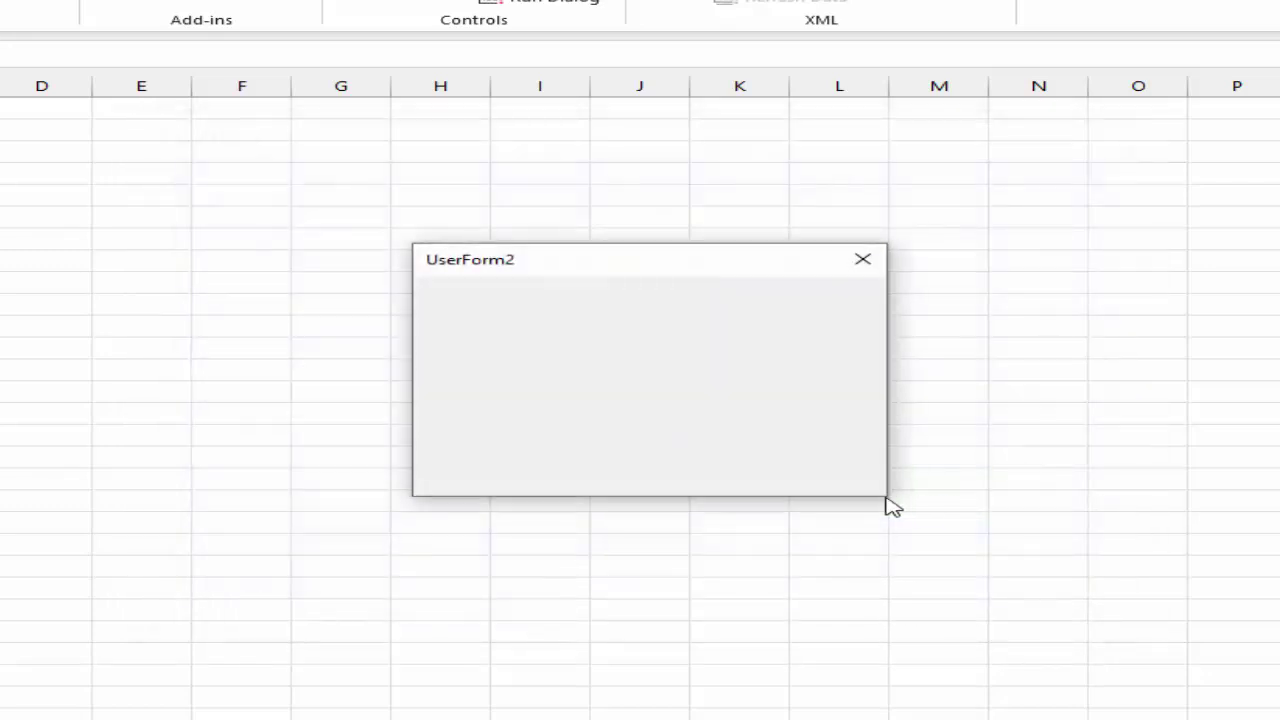